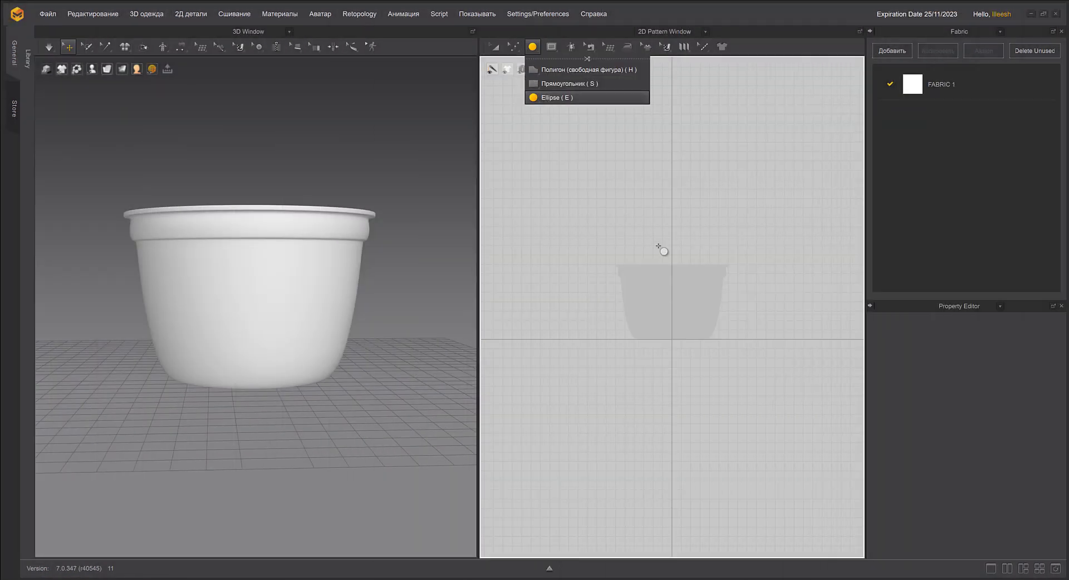
Create a circular pattern with a 3900 mm circumference and lay it flat beside the pot in 3D
left_click(658, 239)
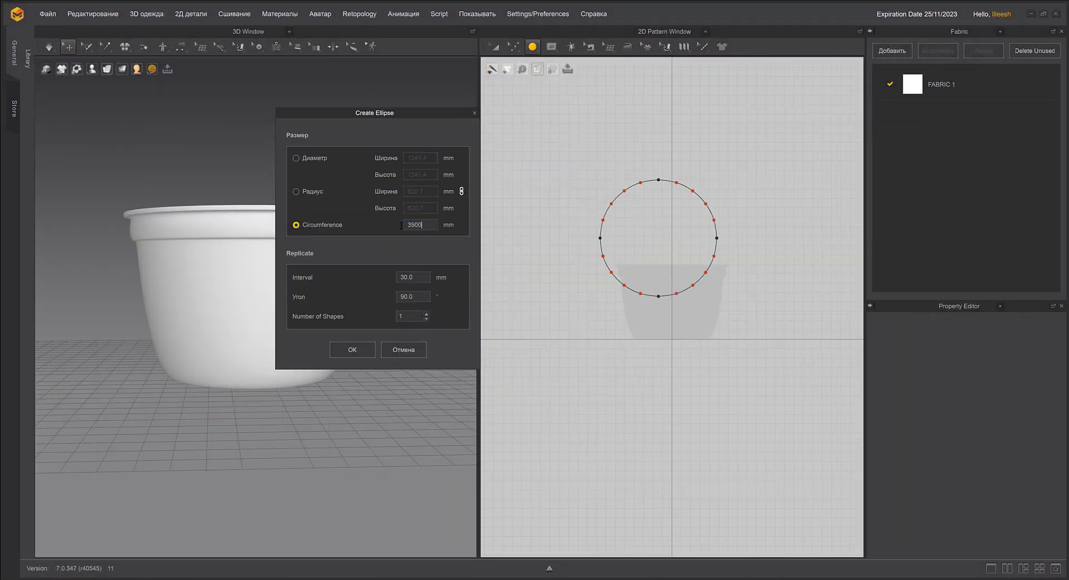
left_click(353, 349)
left_click(260, 105)
right_click_drag(260, 106, 312, 117)
left_click_drag(300, 123, 287, 68)
right_click_drag(324, 181, 295, 228)
scroll(296, 222, "down", 3)
left_click_drag(272, 193, 370, 351)
key("space")
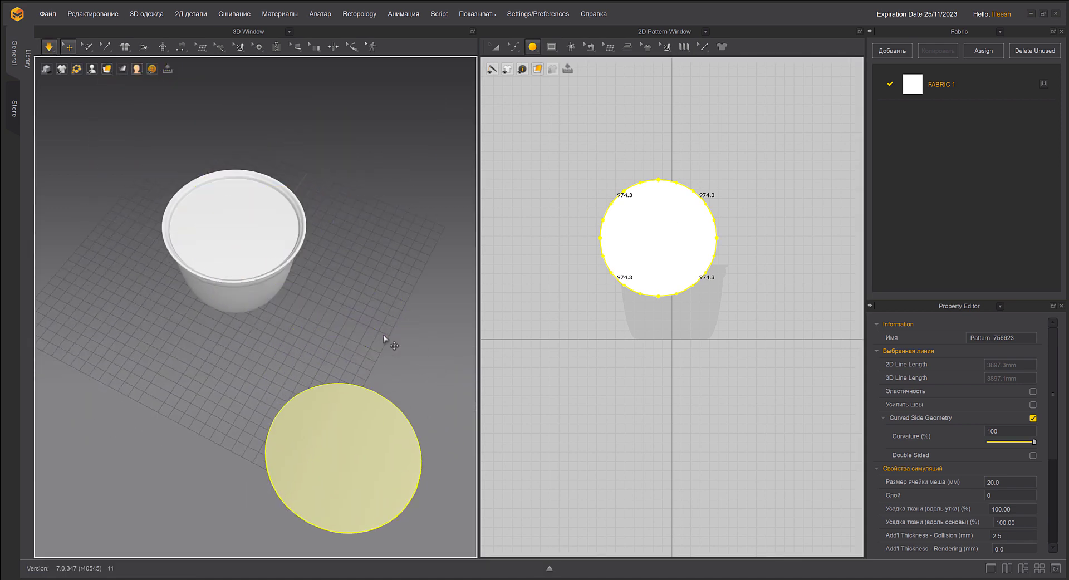
Move the flat circle over the pot's opening, raise it just above the rim and centre it
right_click_drag(387, 339, 359, 318)
right_click_drag(292, 449, 223, 518)
left_click_drag(156, 399, 271, 208)
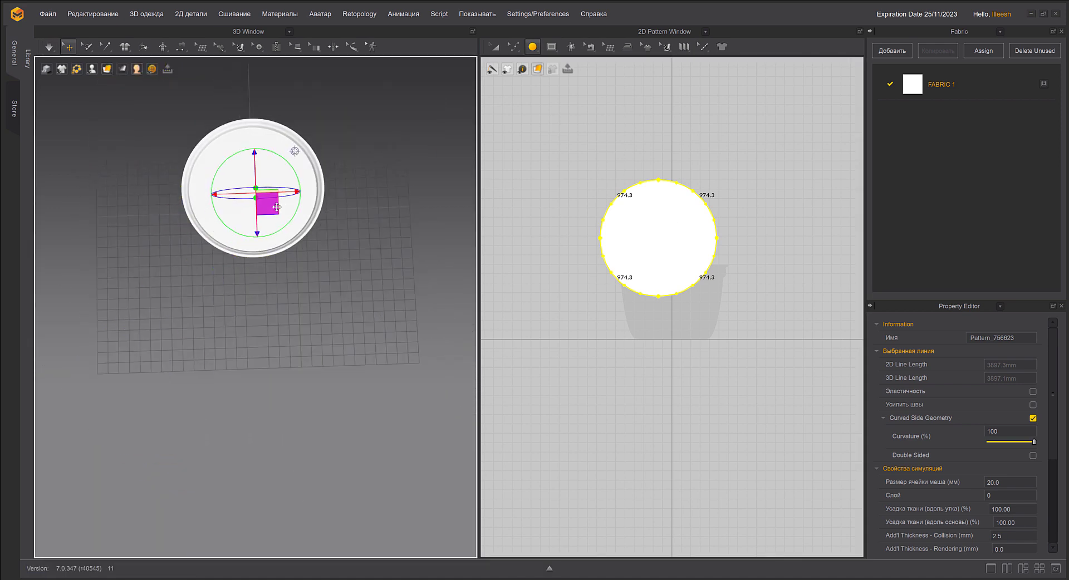
right_click_drag(270, 208, 318, 105)
left_click_drag(195, 337, 195, 329)
scroll(221, 384, "up", 5)
middle_click_drag(222, 388, 365, 291)
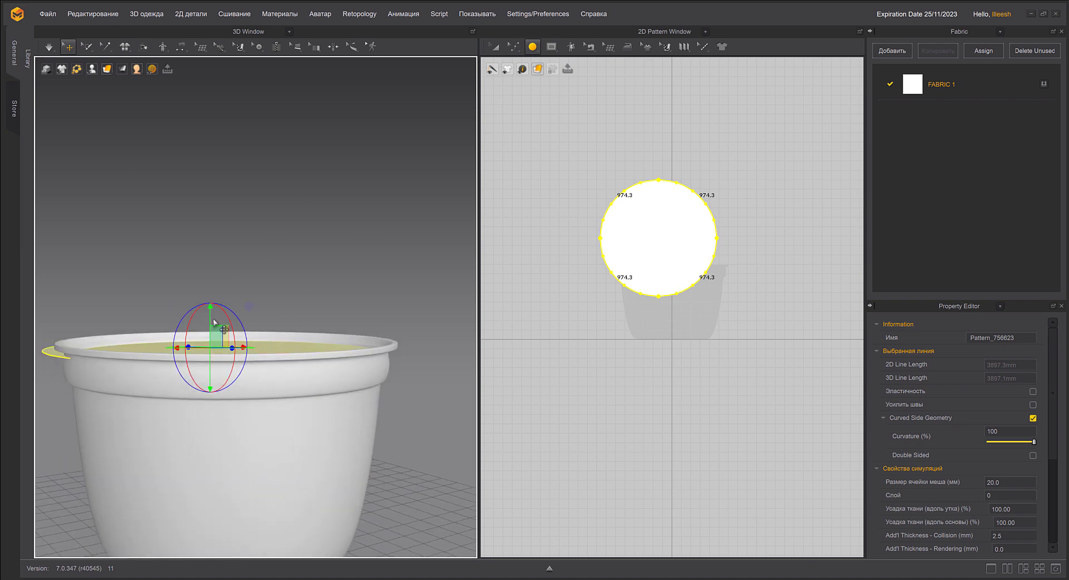
left_click_drag(217, 325, 217, 313)
right_click_drag(222, 298, 279, 362)
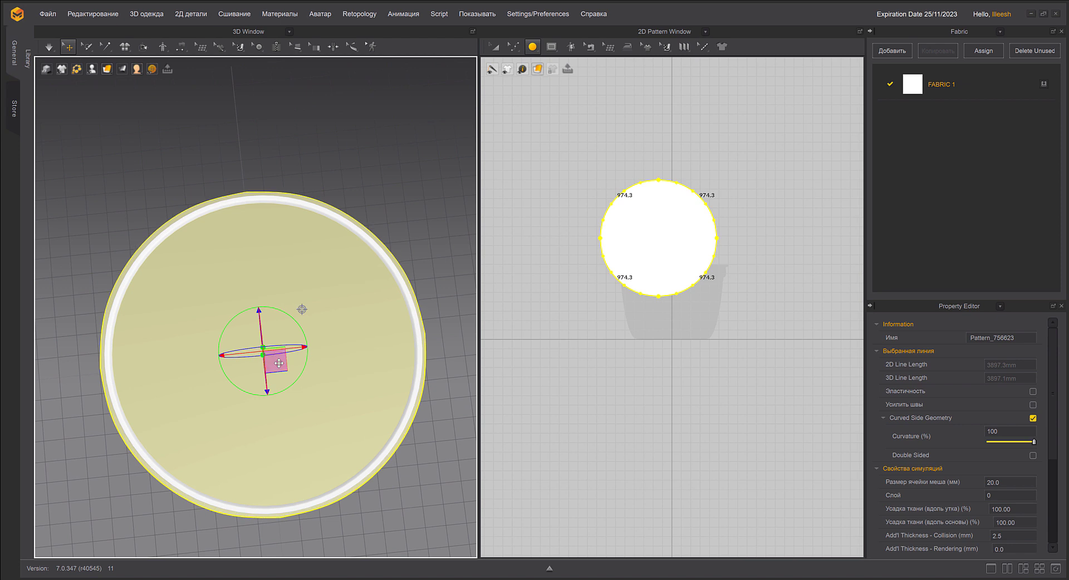
key("5")
right_click_drag(303, 307, 293, 272)
left_click_drag(257, 202, 257, 197)
Scale the circular pattern down proportionally to quarter arcs of 954.8 mm and recentre it over the pot's rim
scroll(609, 215, "up", 3)
key("a")
mouse_move(651, 260)
middle_mouse_down()
mouse_move(675, 300)
mouse_move(640, 269)
middle_mouse_up()
left_click_drag(795, 376, 792, 375)
right_click(792, 375)
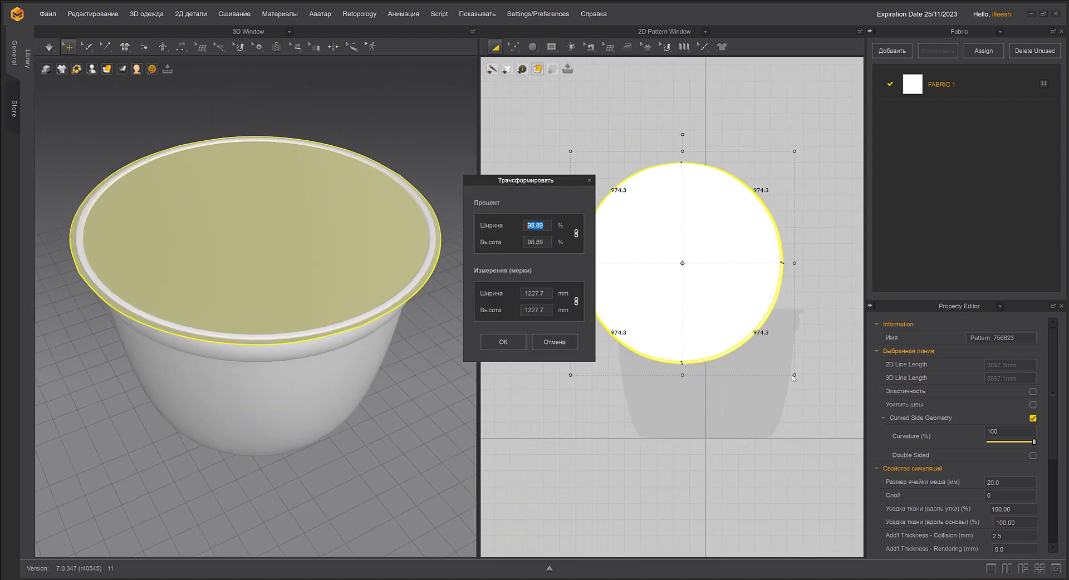
key("Return")
key("5")
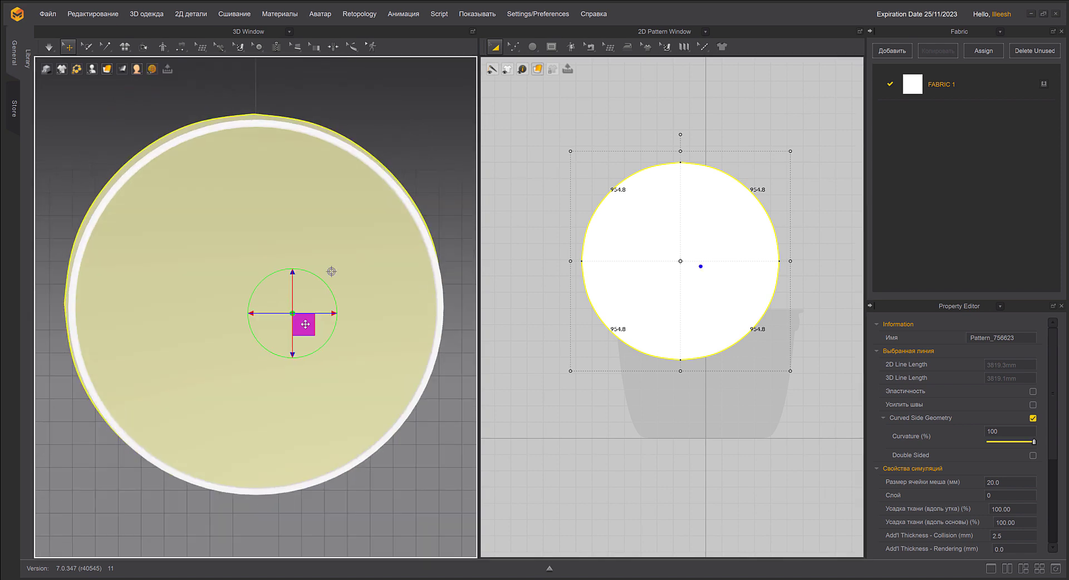
left_click_drag(305, 324, 308, 328)
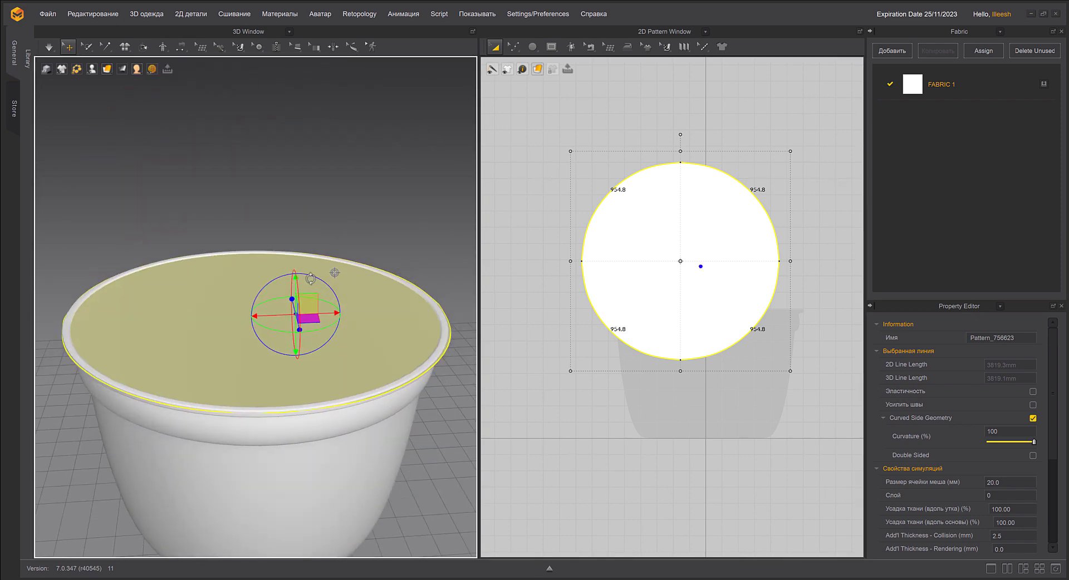
Scale the circular pattern down proportionally once more, to quarter arcs of 945.3 mm
left_click_drag(790, 370, 791, 374)
right_click(790, 374)
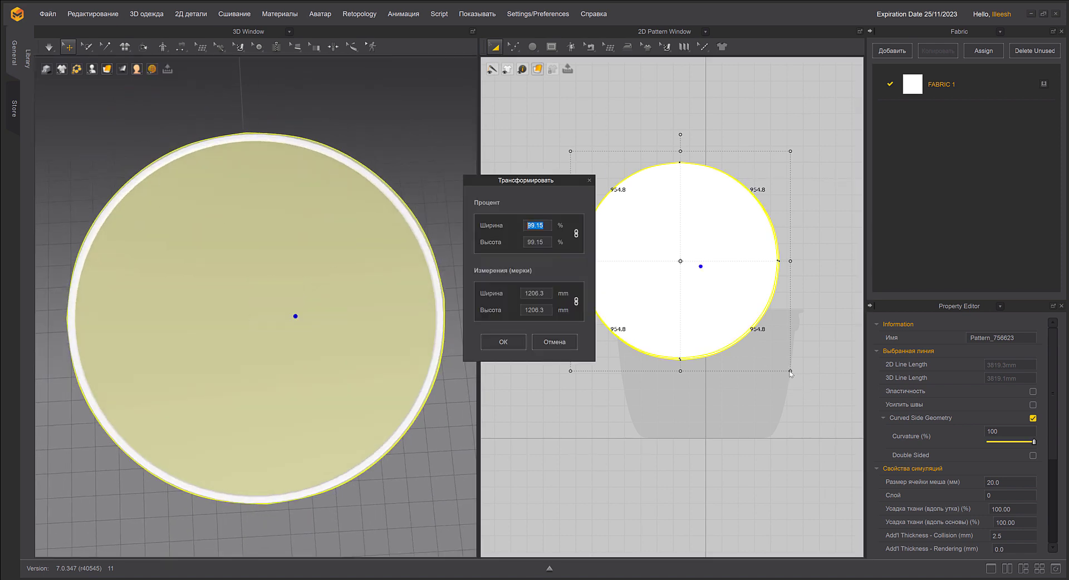
left_click(523, 343)
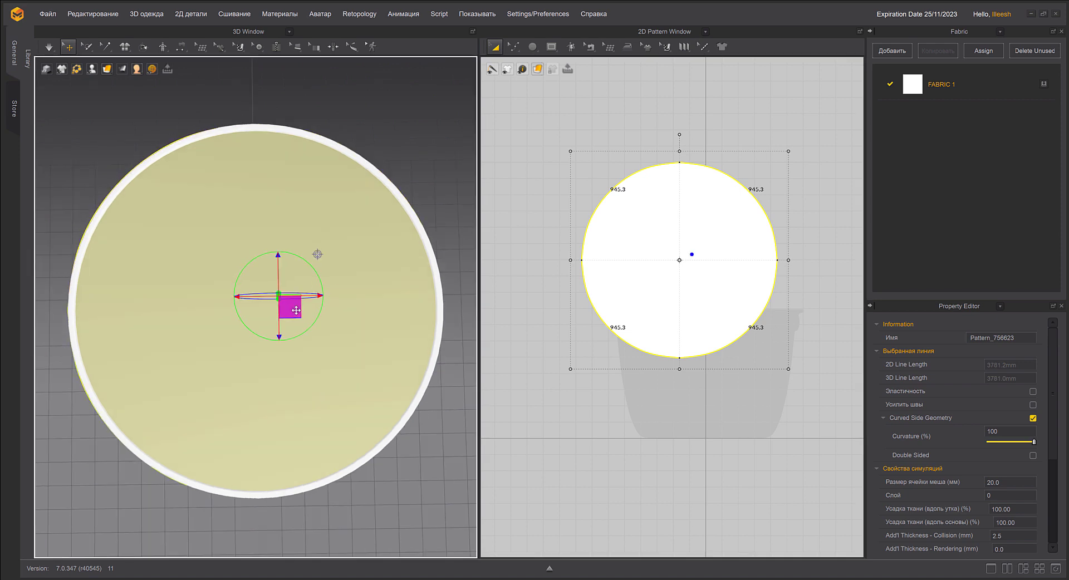
Fine-tune the reduced circle's position in 3D so its edge sits concentric with the pot's rim
right_click_drag(296, 310, 265, 313)
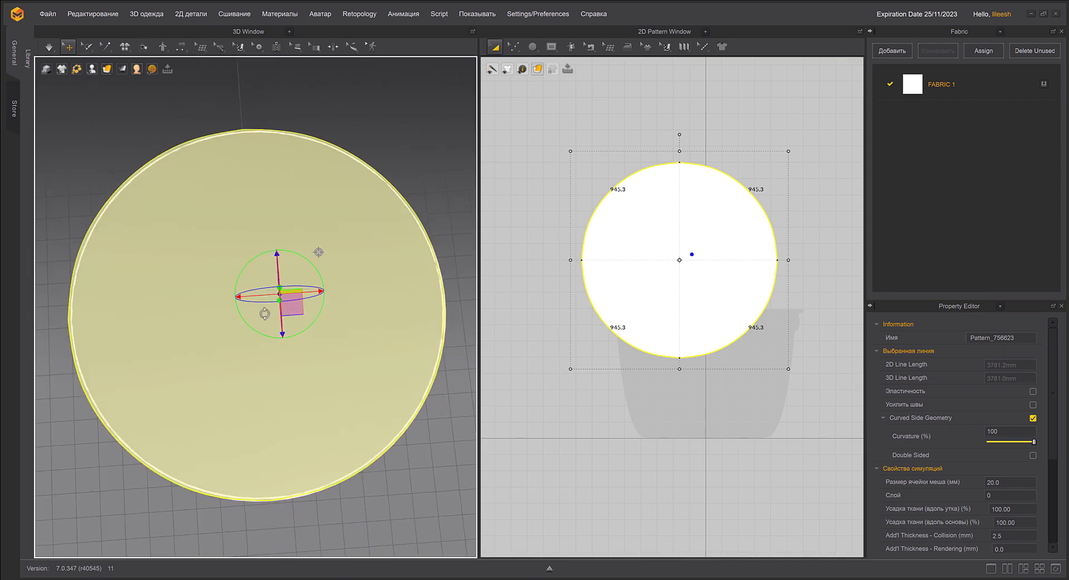
scroll(266, 313, "up", 1)
left_click_drag(479, 336, 597, 332)
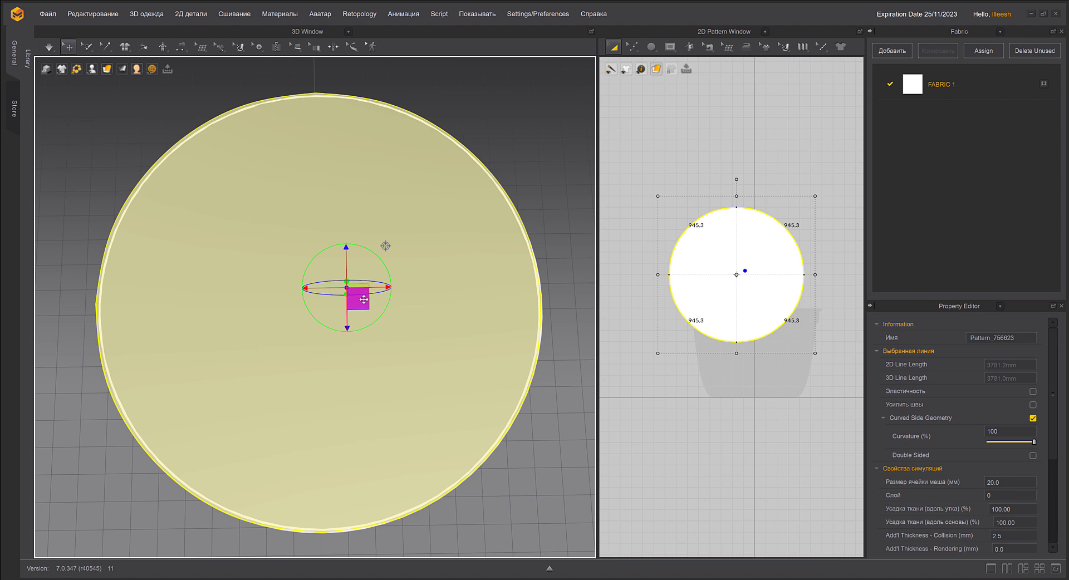
left_click_drag(364, 299, 365, 299)
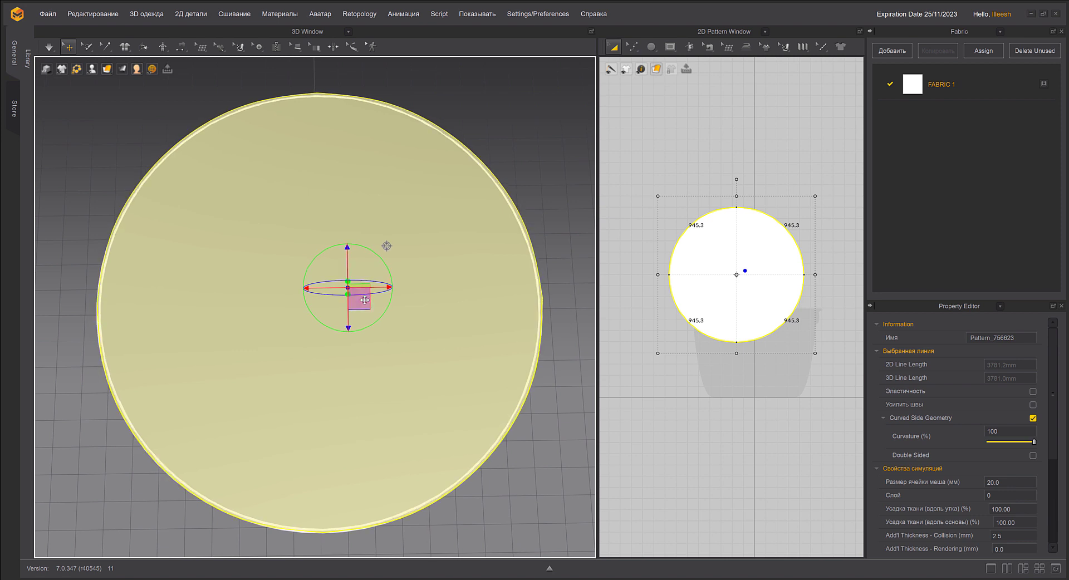
right_click_drag(365, 300, 344, 265)
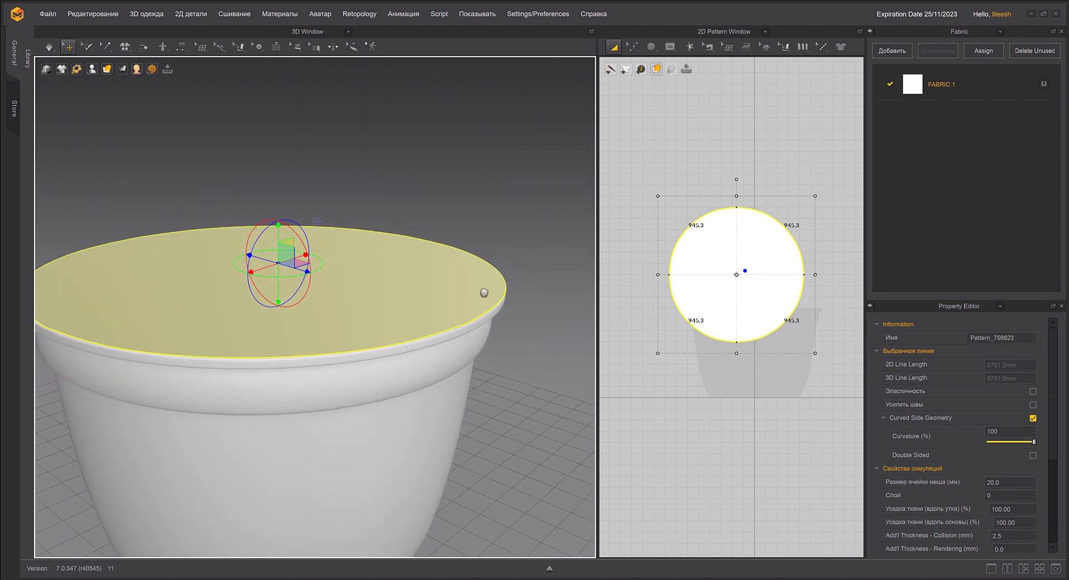
left_click_drag(597, 289, 478, 289)
Offset the circle's whole outline inward by 30 mm as an internal line
left_click(517, 52)
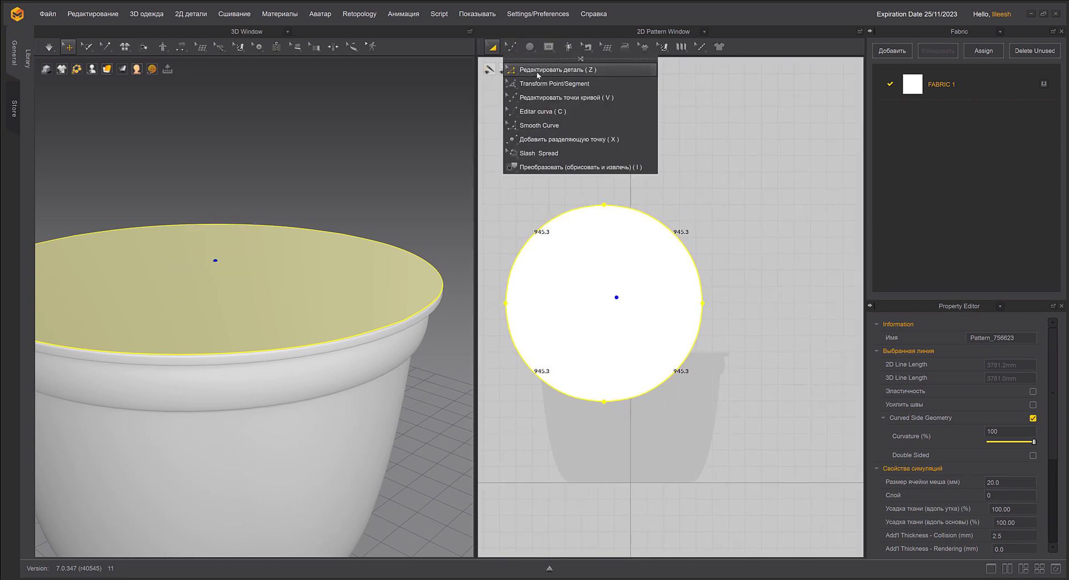
left_click(536, 72)
right_click(670, 234)
left_click(746, 377)
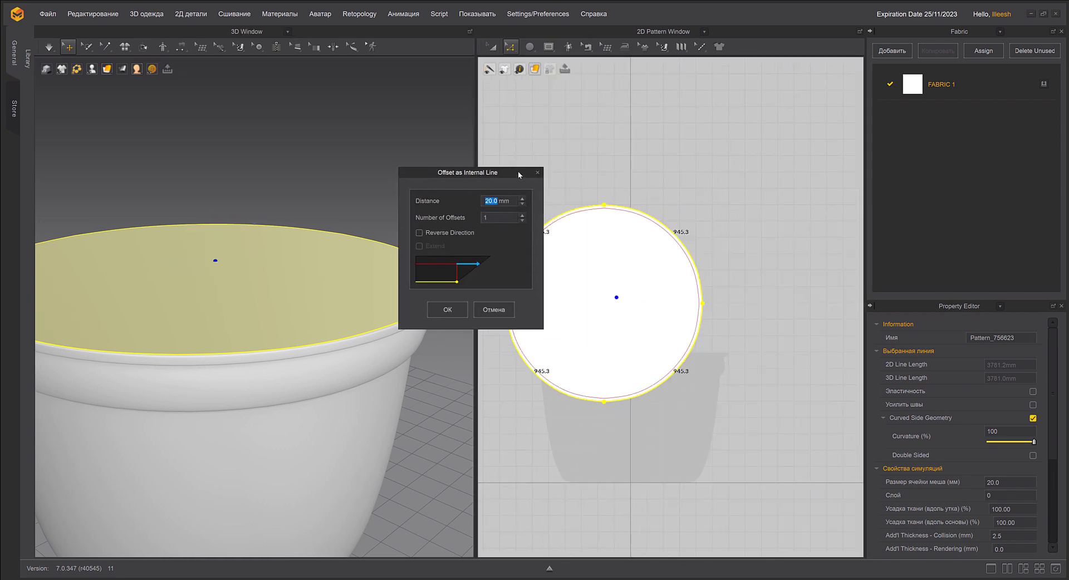
type("30")
left_click(443, 308)
Duplicate the circular pattern with its internal line and place the copy beside the original in the 2D layout
right_click_drag(446, 309, 423, 290)
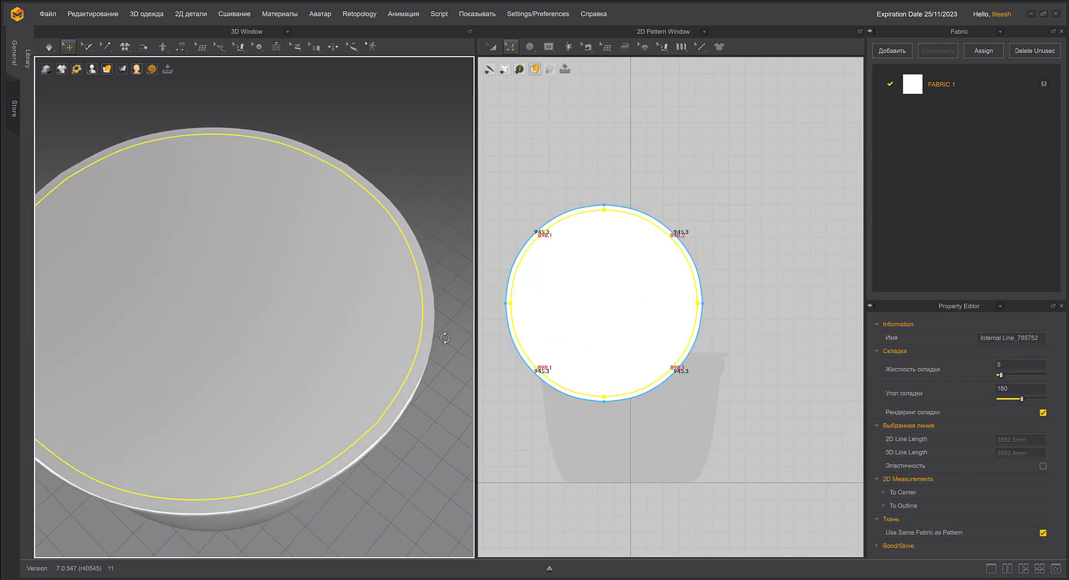
scroll(637, 313, "up", 2)
left_click(493, 47)
left_click(742, 312)
left_click(710, 308)
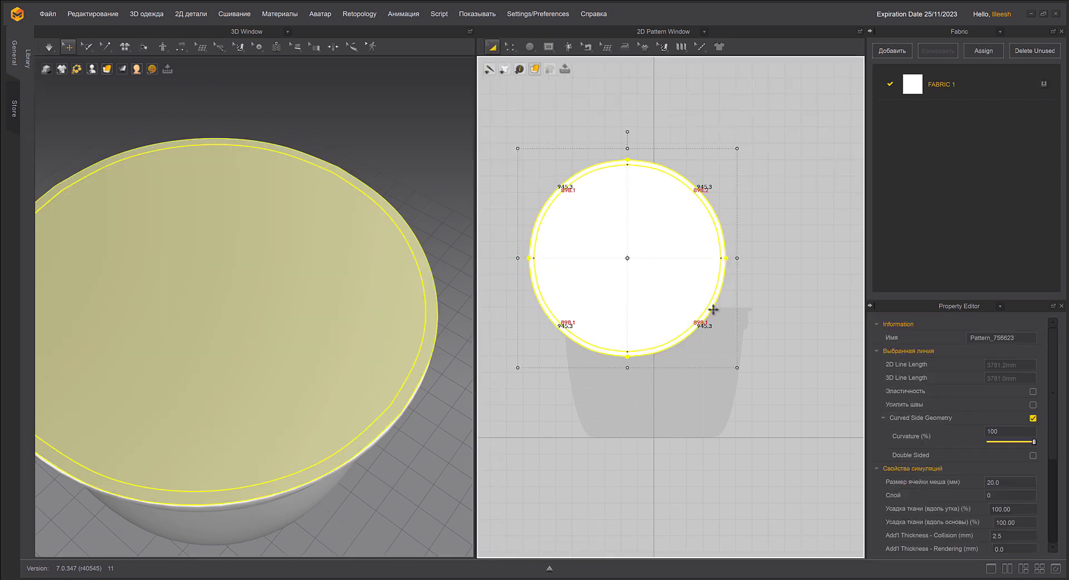
scroll(758, 328, "down", 2)
middle_click_drag(757, 329, 693, 320)
left_click(770, 288)
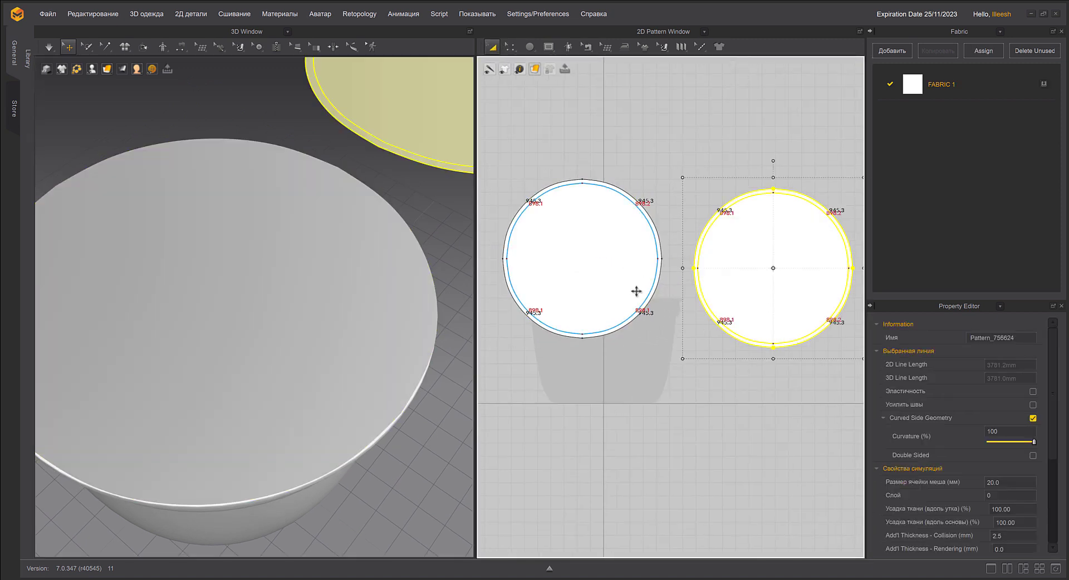
Set the particle distance to 10 mm and the additional collision thickness to 0.5 mm on both circular patterns
scroll(635, 294, "down", 2)
left_click_drag(517, 143, 733, 282)
left_click(1012, 483)
type("10")
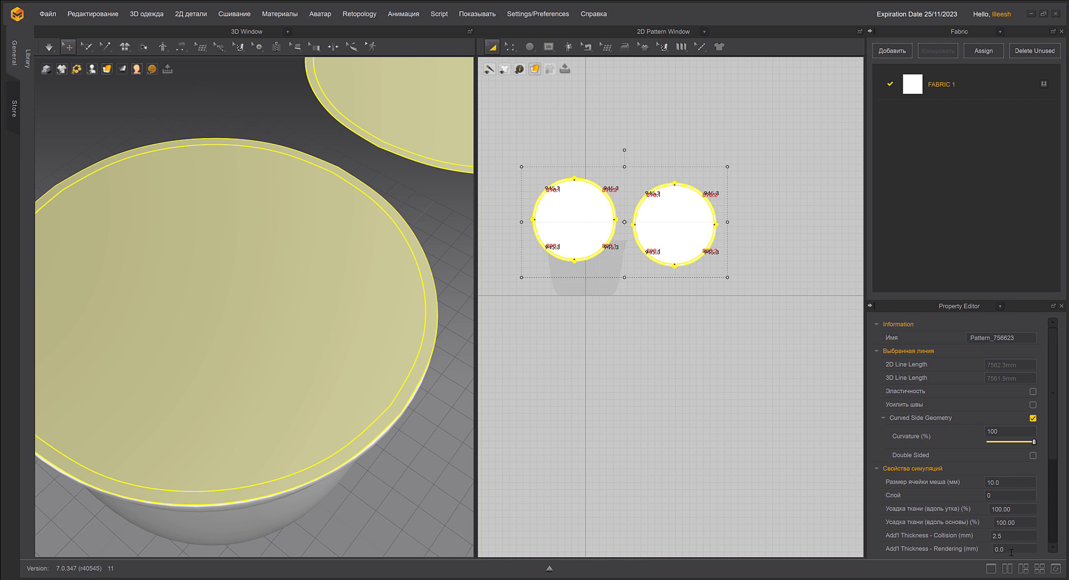
Cut the original circle along its internal line and delete the inner disc to leave a narrow ring
middle_click_drag(602, 304, 522, 184)
left_click(610, 359)
scroll(604, 375, "up", 5)
left_click(538, 138)
right_click(539, 138)
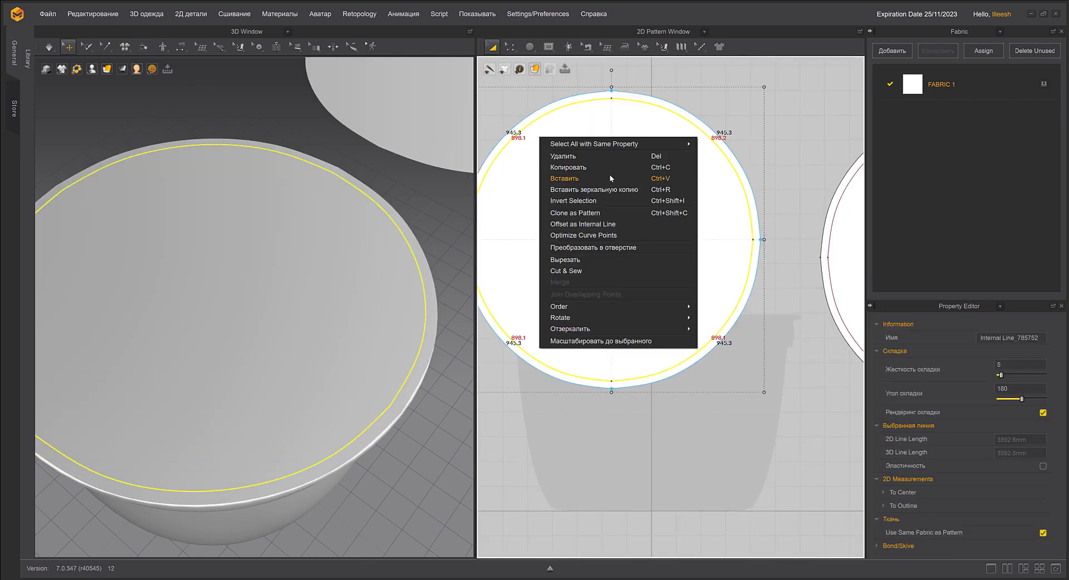
left_click(573, 261)
left_click(612, 223)
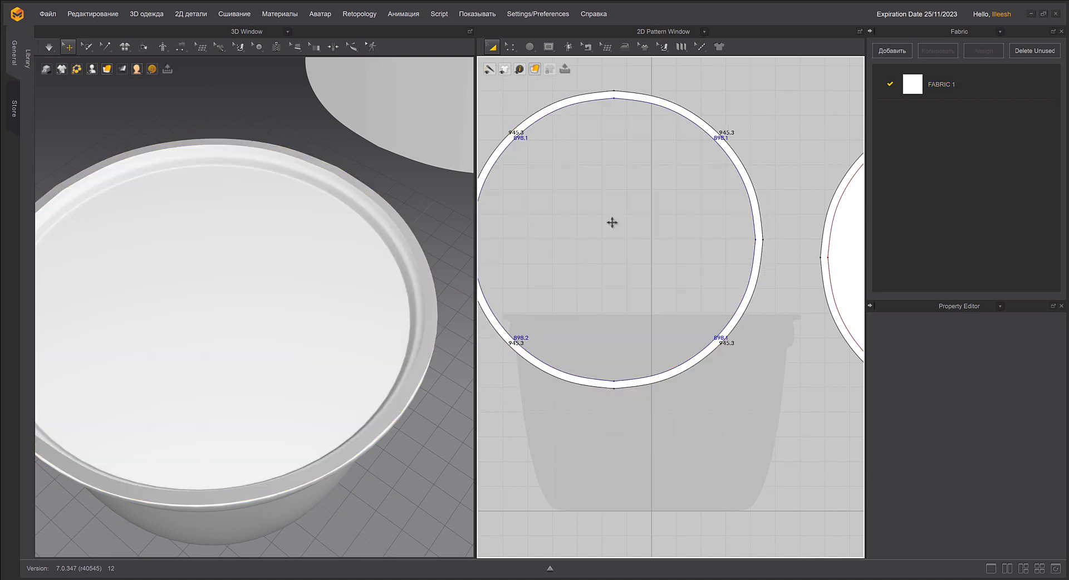
Freeze the ring pattern on the pot's rim
right_click(433, 308)
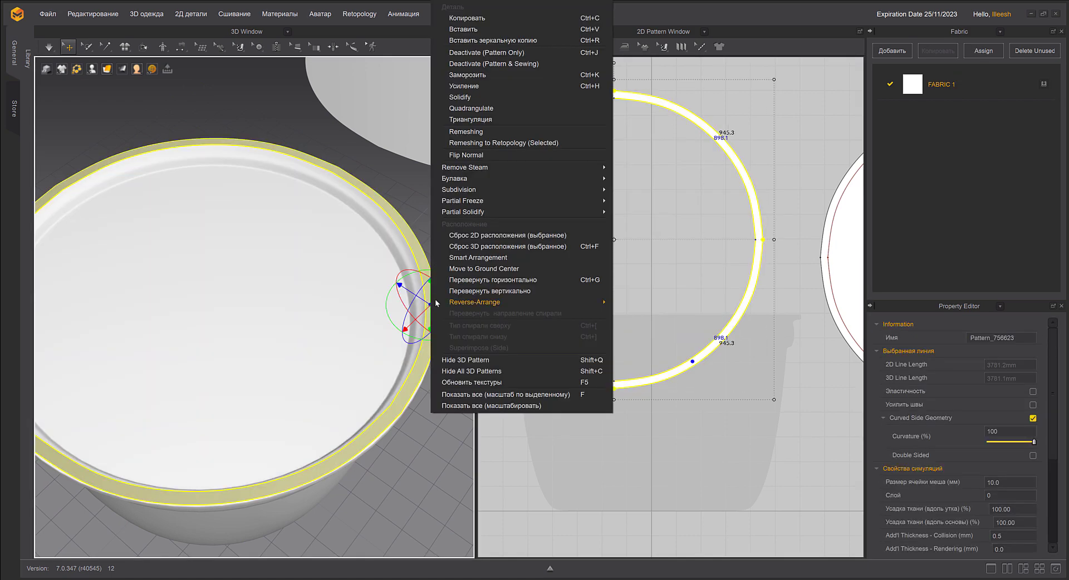
left_click(477, 79)
Move the copied disc in 3D to hover centred just above the ring on the pot
scroll(406, 151, "down", 4)
left_click(407, 150)
right_click_drag(407, 151, 433, 140)
middle_click_drag(433, 139, 438, 214)
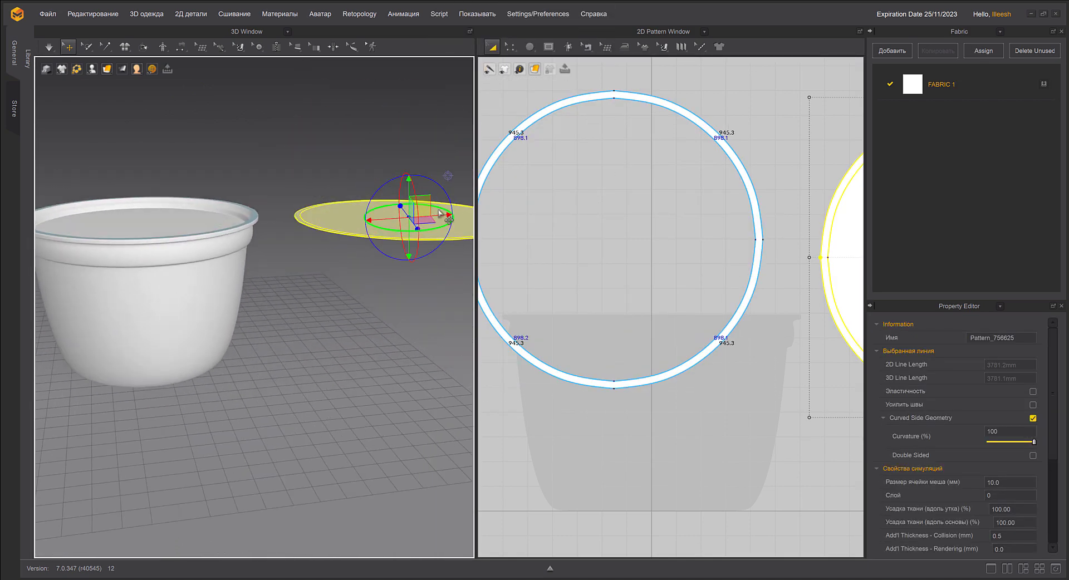
left_click_drag(422, 206, 177, 175)
middle_click_drag(253, 196, 340, 226)
scroll(340, 226, "up", 1)
left_click_drag(263, 204, 260, 202)
middle_click_drag(336, 241, 317, 271)
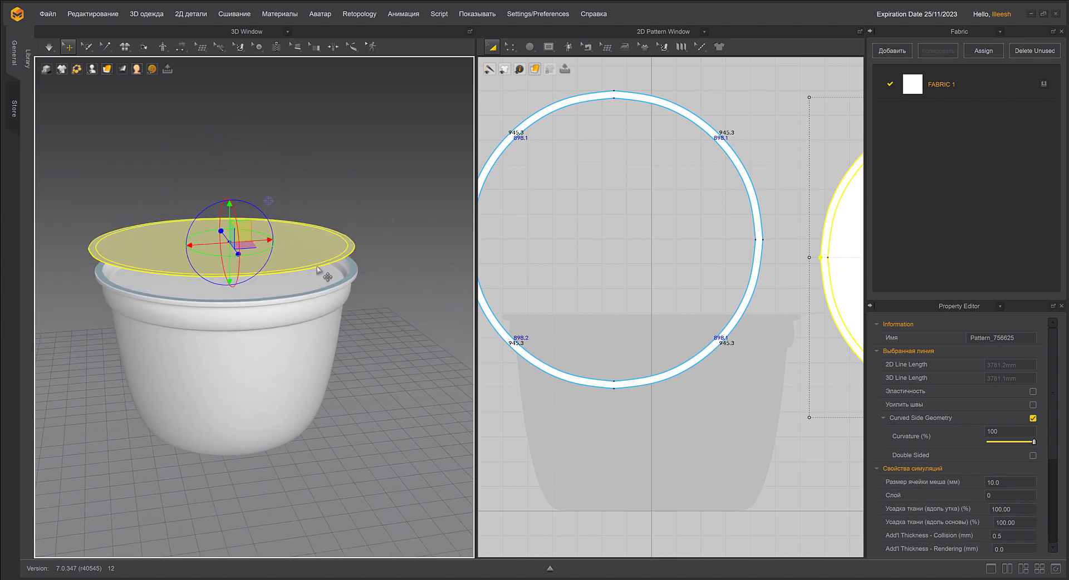
Sew one quarter of the disc's outer edge and internal line to the matching quarter edges of the ring
left_click(181, 52)
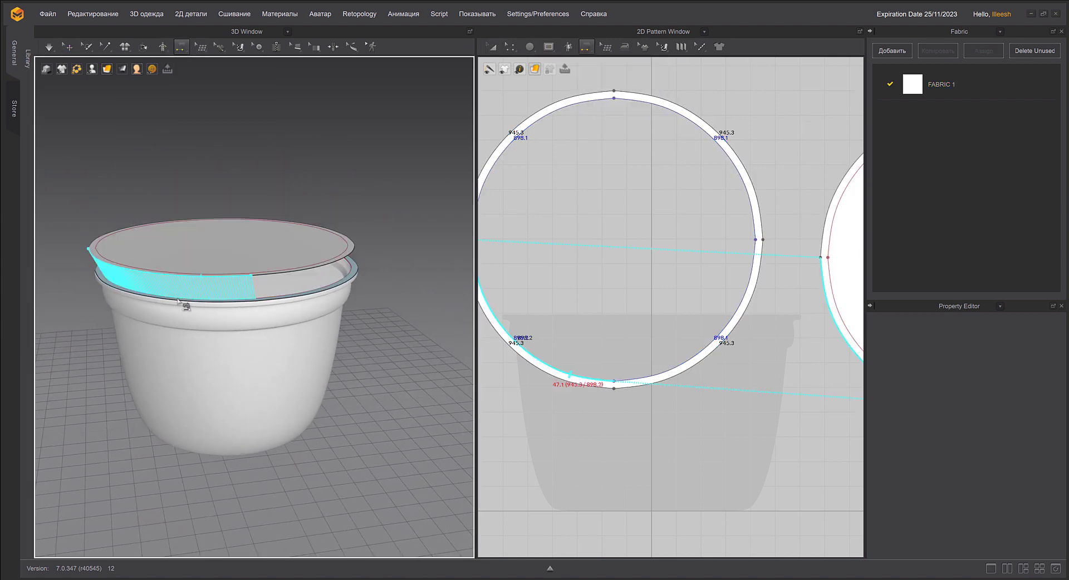
left_click(177, 299)
left_click(201, 275)
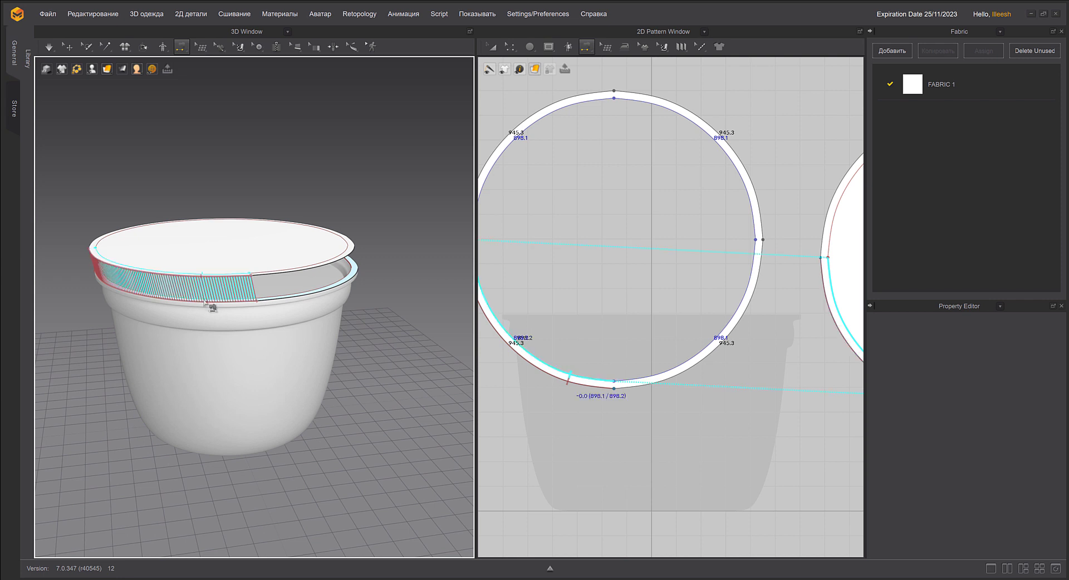
left_click(205, 304)
right_click_drag(250, 281, 231, 306)
Edit the sewing to extend the inner and outer seams around the ring's full circumference
left_click(587, 47)
left_click(619, 69)
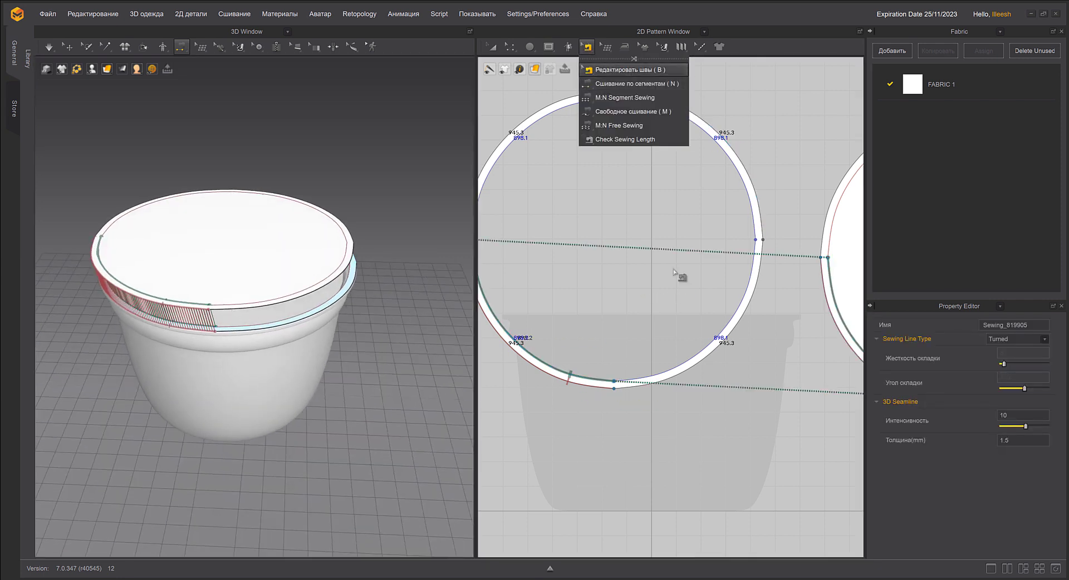
middle_click_drag(675, 304, 740, 328)
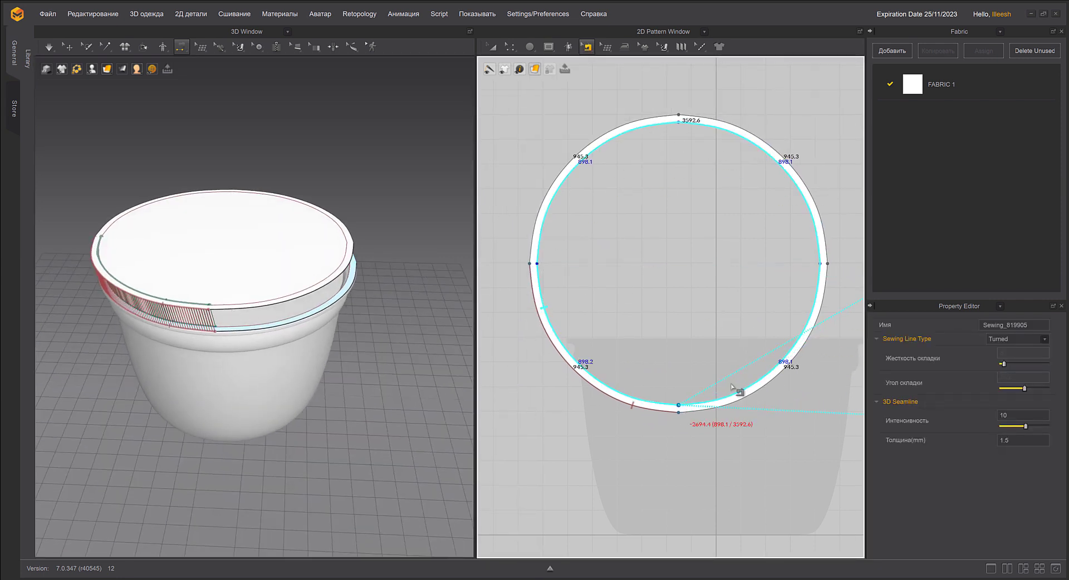
scroll(725, 390, "up", 4)
middle_click_drag(733, 430, 654, 268)
scroll(657, 312, "up", 5)
scroll(620, 234, "down", 7)
middle_click_drag(669, 187, 685, 252)
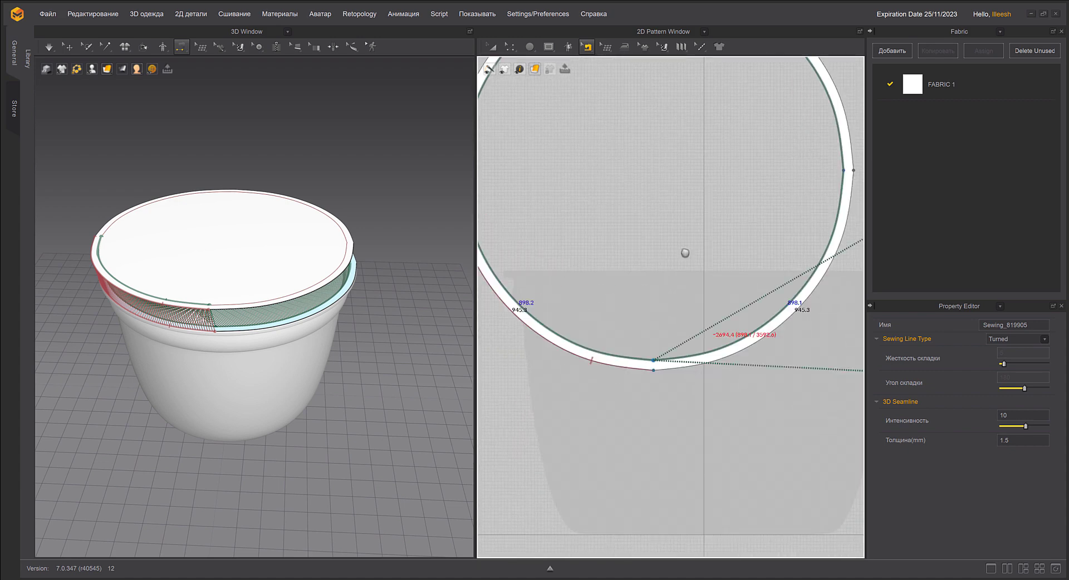
scroll(685, 253, "down", 2)
left_click(599, 129)
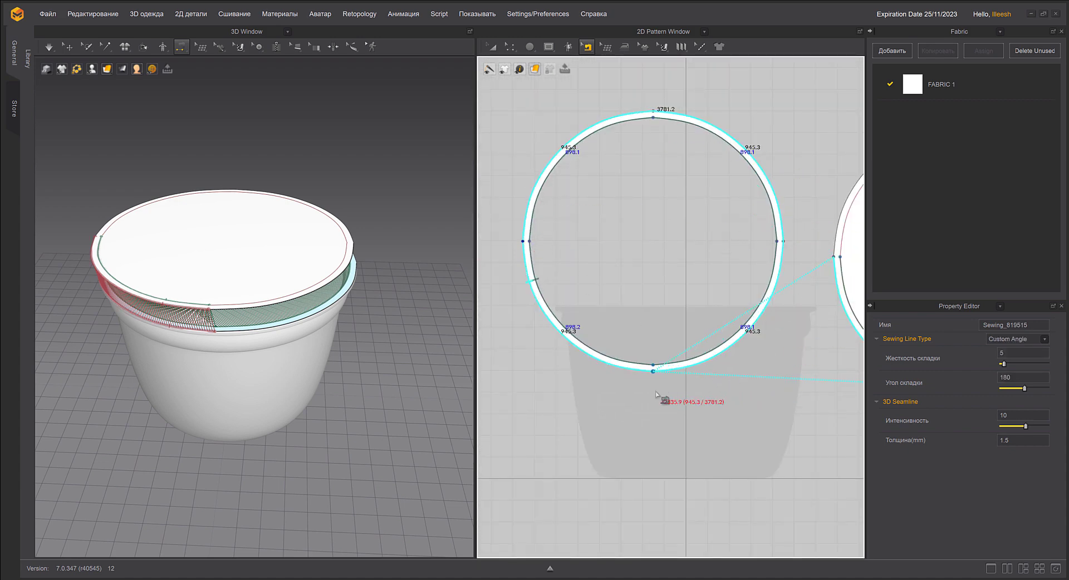
Extend both seams around the full internal line and outer edge of the disc and simulate the sewn cover
key("n")
right_click_drag(353, 315, 287, 267)
middle_click_drag(767, 298, 522, 318)
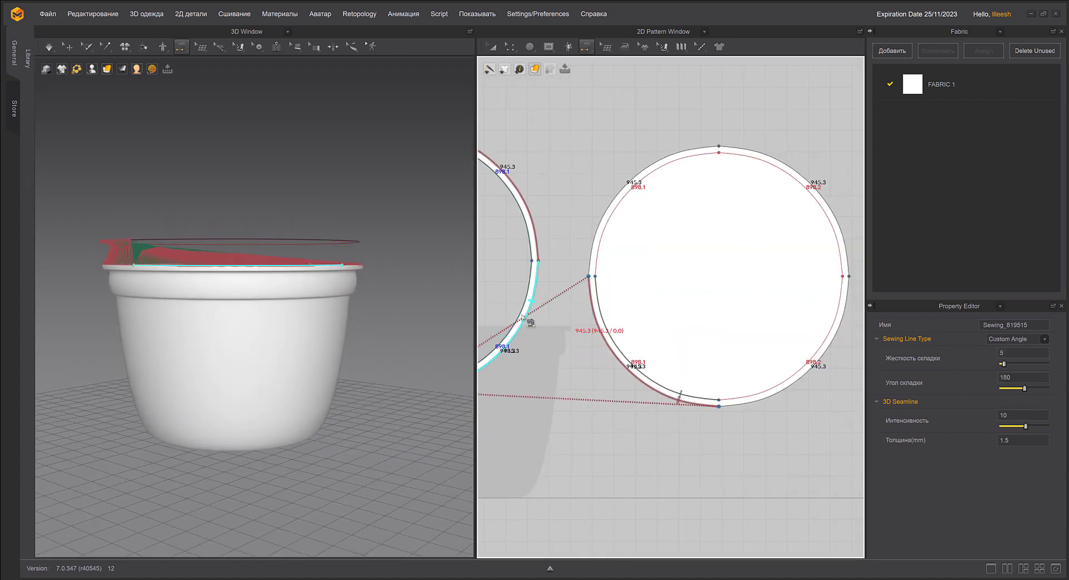
key("m")
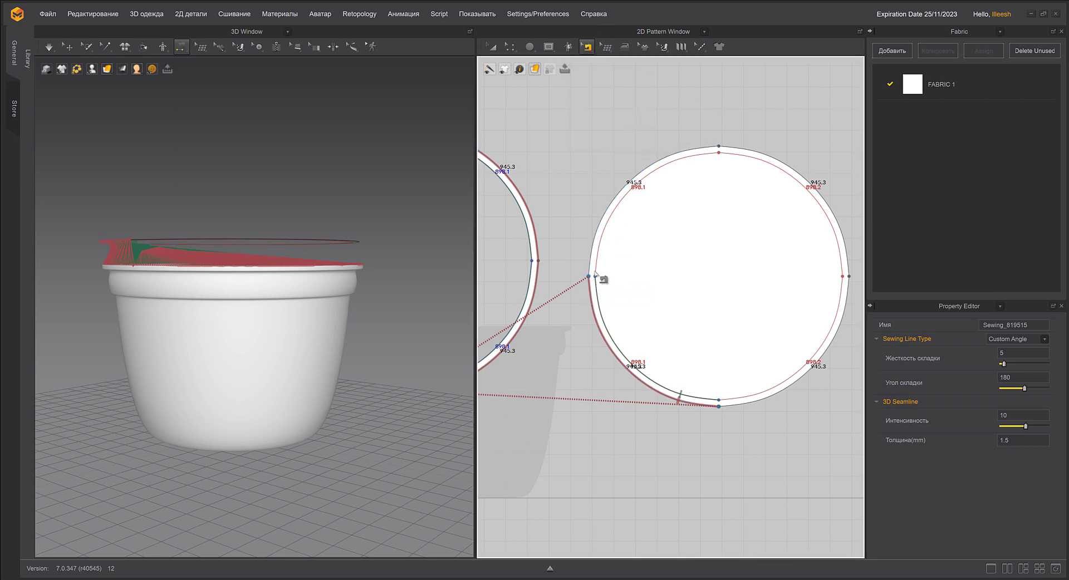
left_click(595, 278)
left_click(719, 404)
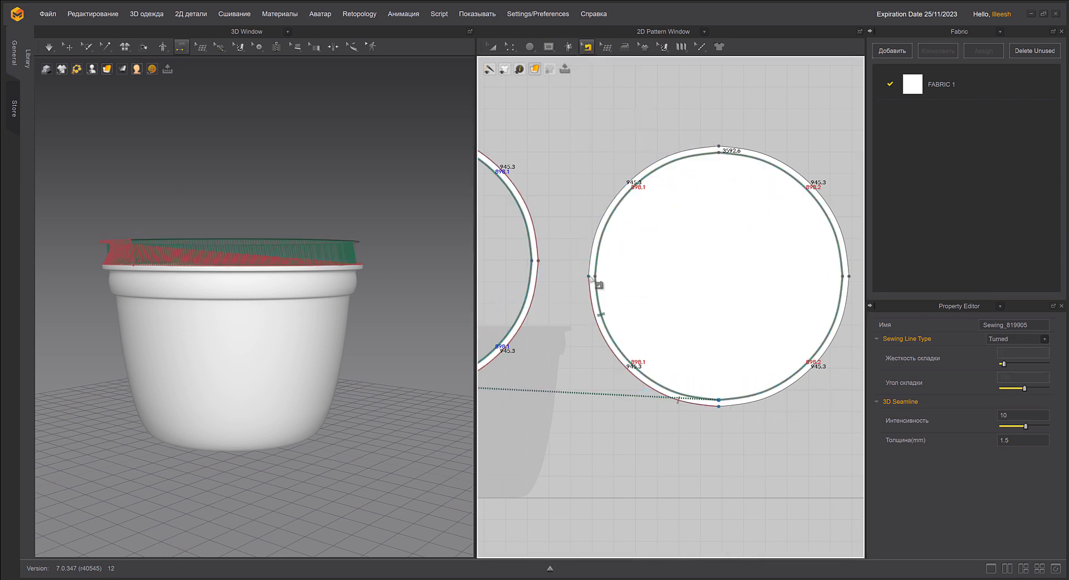
key("space")
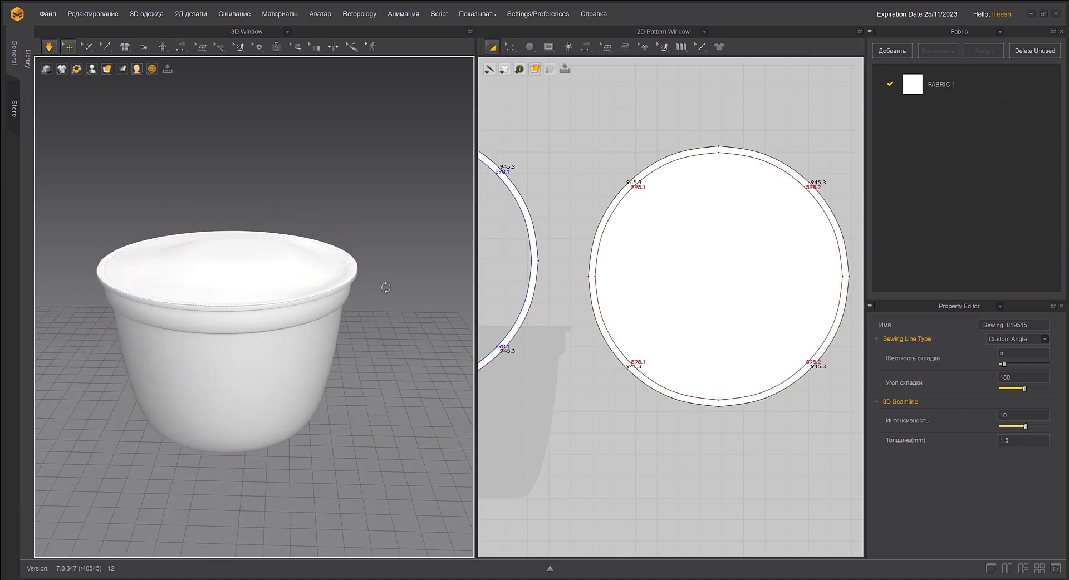
Stop the simulation and set FABRIC 1's material type to Metal
key("space")
right_click_drag(386, 287, 399, 299)
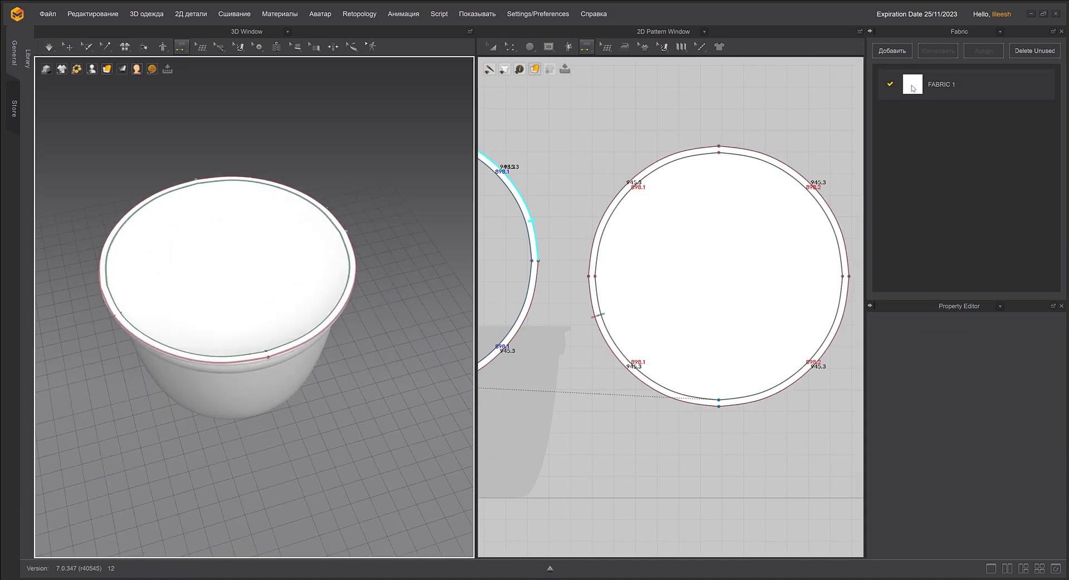
left_click(915, 86)
scroll(1051, 461, "up", 5)
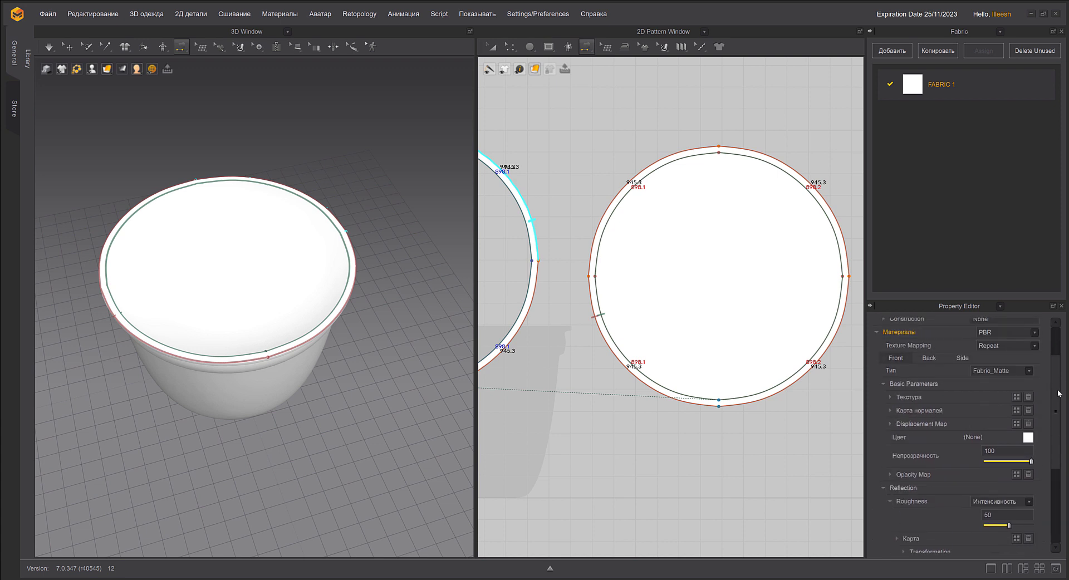
left_click(1031, 395)
left_click(987, 449)
middle_click_drag(274, 264, 295, 293)
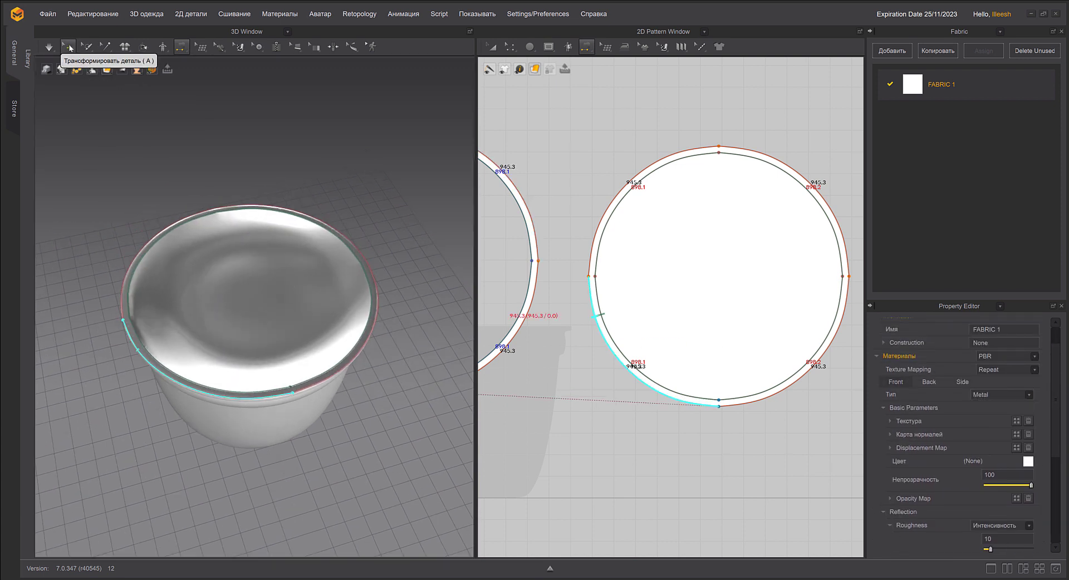
Simulate the metallic cover sewn to the pot's rim
left_click(68, 47)
scroll(334, 206, "up", 2)
middle_click_drag(345, 203, 340, 191)
key("space")
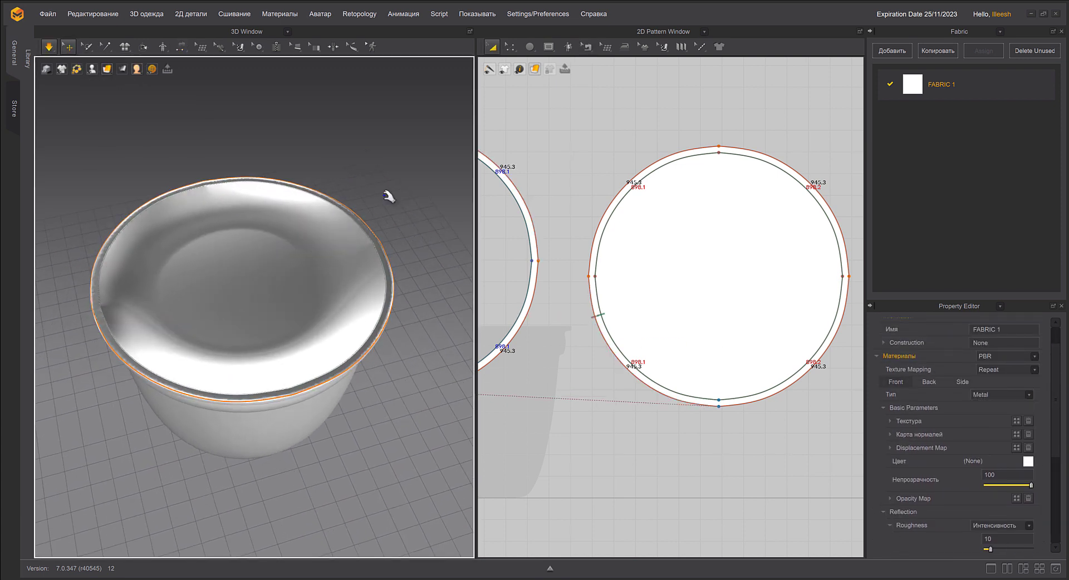
mouse_move(387, 195)
right_mouse_down()
mouse_move(376, 171)
mouse_move(370, 202)
mouse_move(377, 181)
right_mouse_up()
scroll(389, 225, "up", 2)
right_click_drag(388, 225, 389, 233)
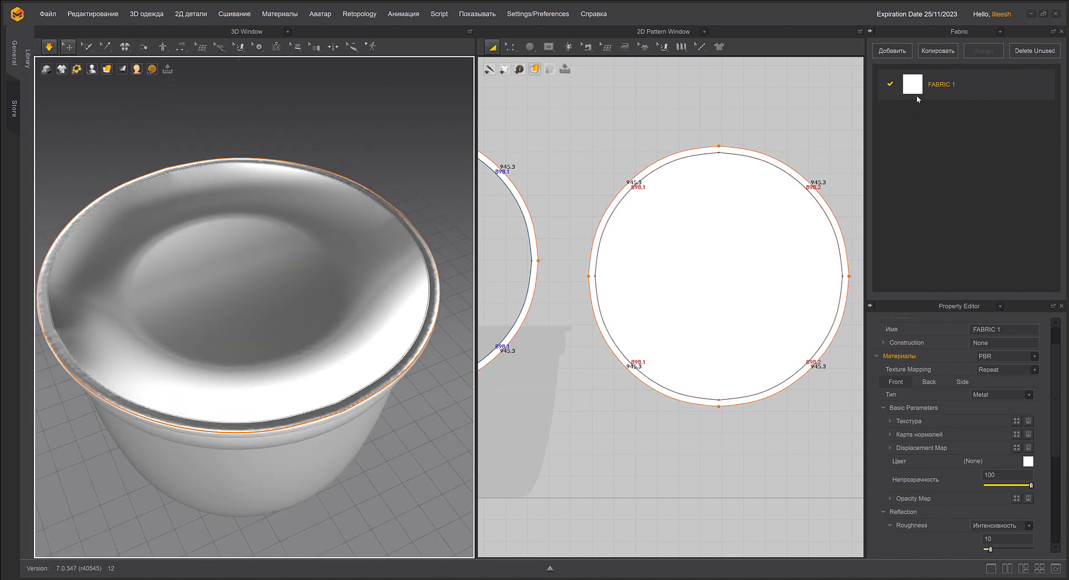
Load a foil preset from file as FABRIC 1's physical properties and simulate the cover
left_click_drag(1053, 400, 1062, 484)
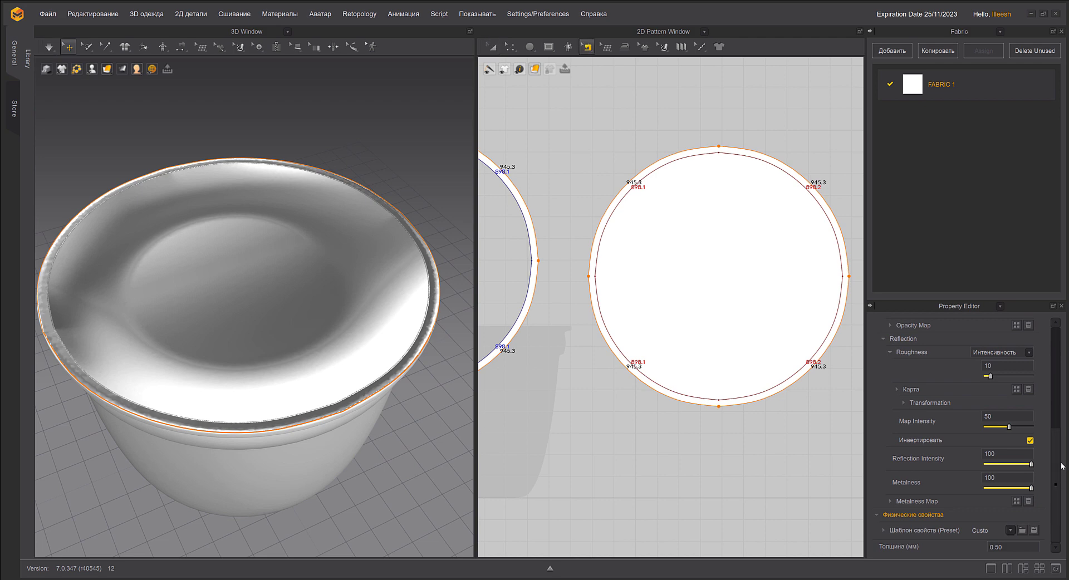
left_click(1010, 531)
left_click(1021, 532)
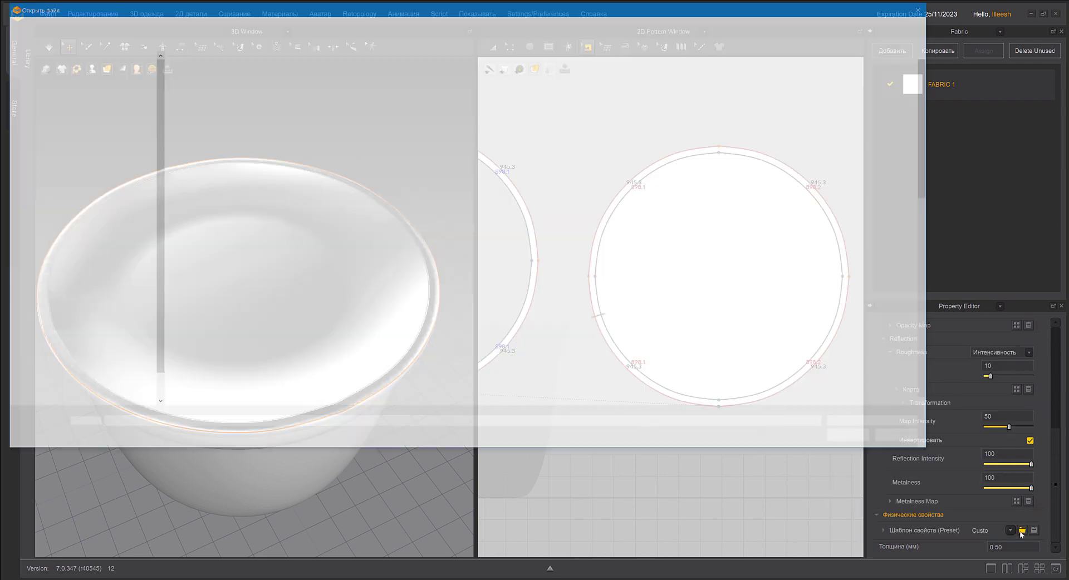
double_click(198, 71)
right_click_drag(307, 117, 315, 122)
key("space")
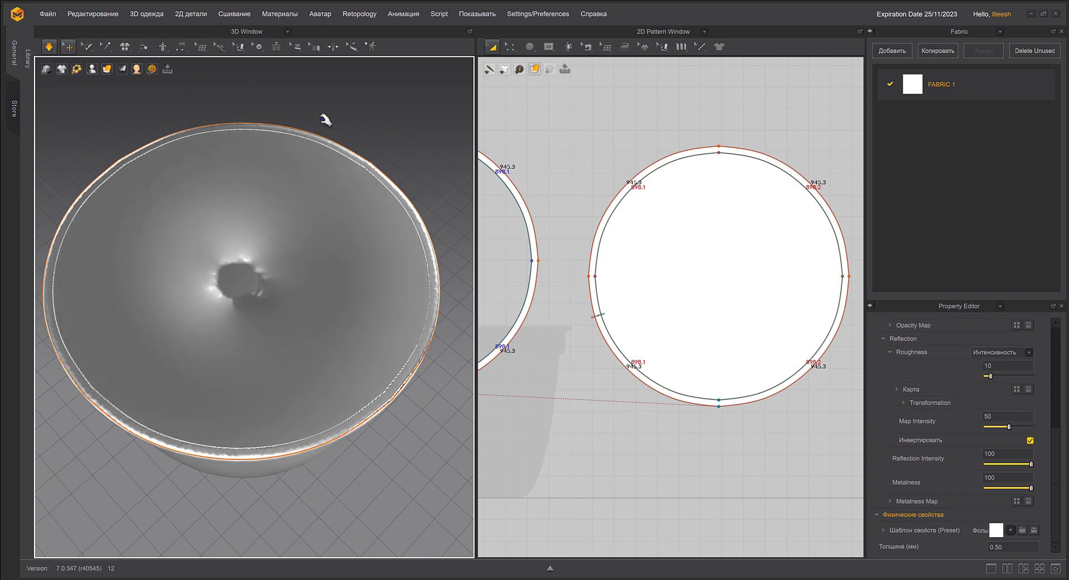
mouse_move(415, 142)
right_mouse_down()
mouse_move(415, 157)
mouse_move(419, 119)
mouse_move(421, 133)
right_mouse_up()
scroll(396, 249, "down", 4)
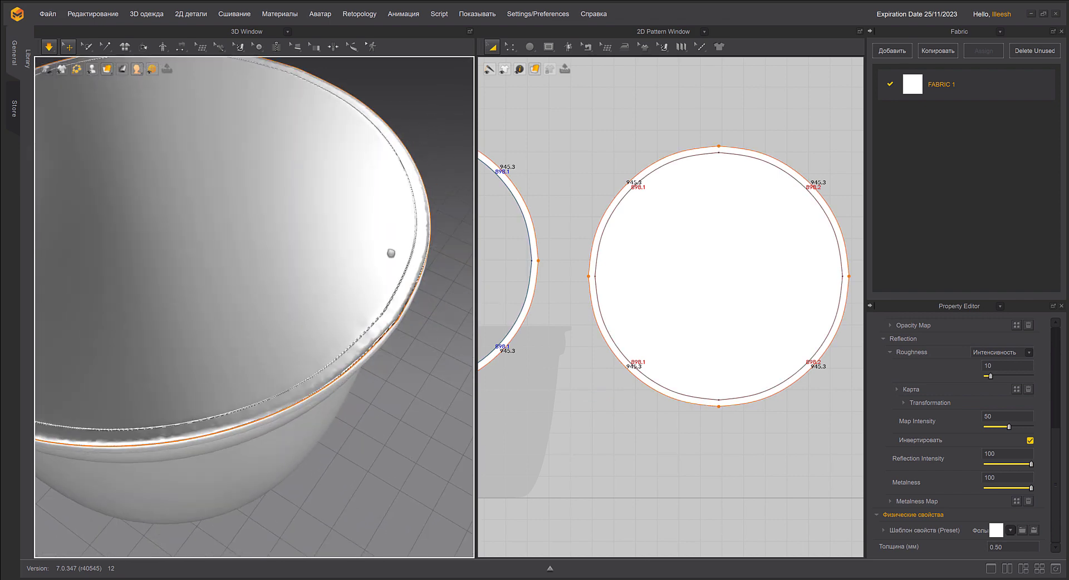
Set the disc pattern's weft shrinkage to 100.15%, adjust its warp shrinkage and simulate the cover
left_click(587, 47)
left_click(492, 47)
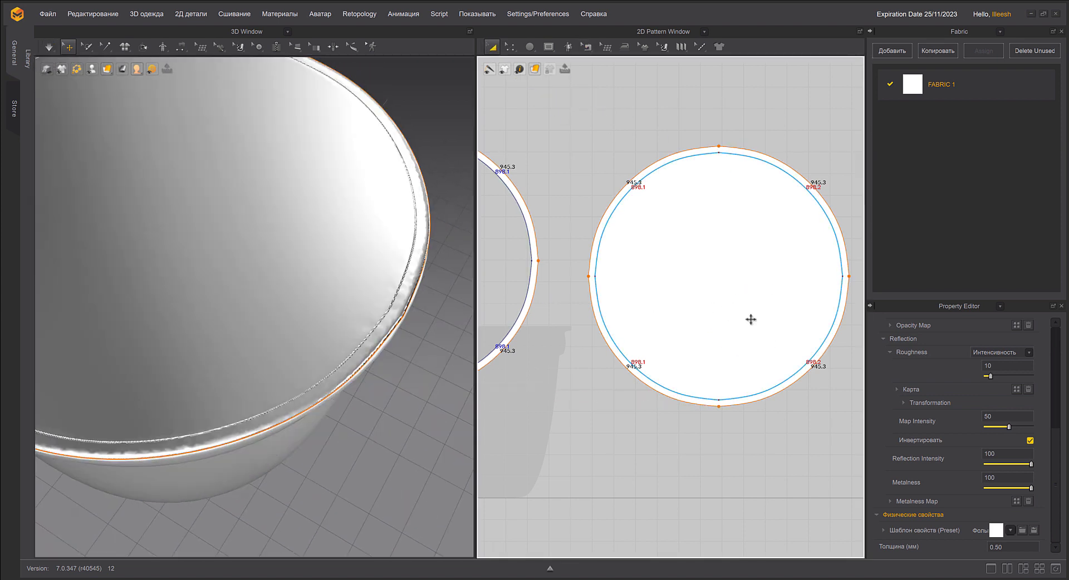
left_click(762, 405)
double_click(1020, 510)
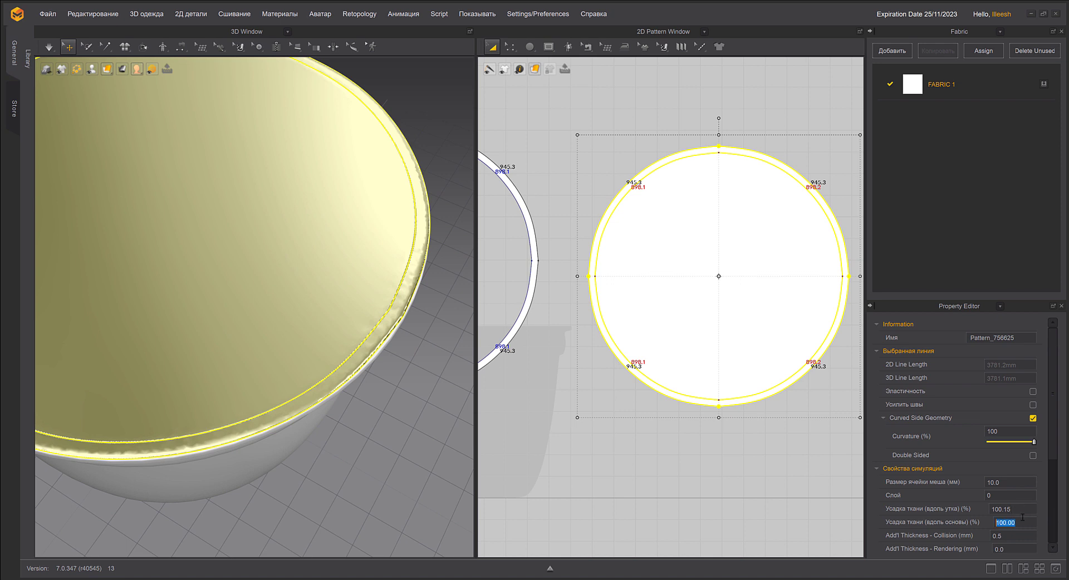
key("space")
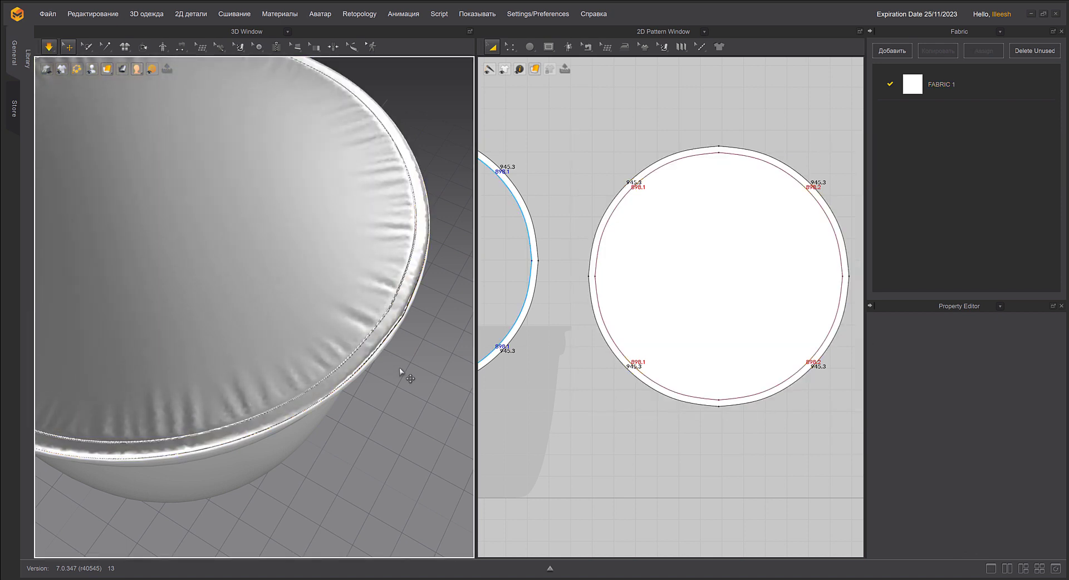
key("space")
Examine the foil cover's wrinkles along the rim seam from several angles
mouse_move(400, 372)
right_mouse_down()
mouse_move(423, 390)
mouse_move(474, 352)
mouse_move(500, 370)
mouse_move(515, 346)
mouse_move(559, 351)
mouse_move(549, 341)
mouse_move(329, 410)
mouse_move(375, 350)
mouse_move(361, 351)
right_mouse_up()
scroll(442, 365, "down", 4)
scroll(422, 370, "up", 3)
scroll(395, 375, "up", 2)
middle_click_drag(395, 374, 327, 339)
mouse_move(327, 339)
right_mouse_down()
mouse_move(341, 349)
mouse_move(407, 333)
right_mouse_up()
scroll(443, 334, "down", 2)
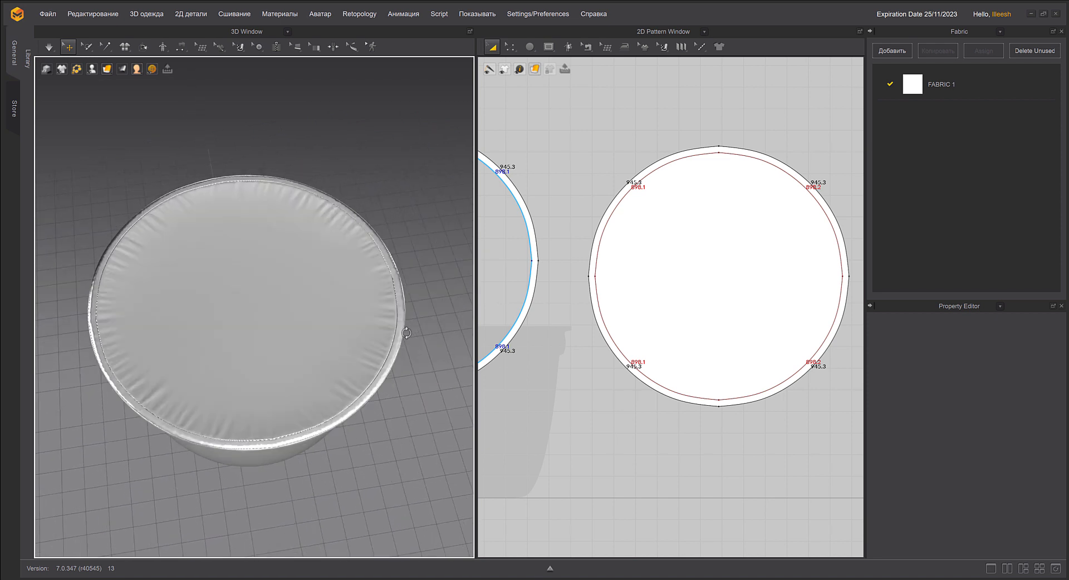
scroll(417, 356, "up", 2)
Steam the disc's outer rim with the Steam Brush at 1% shrinkage, 50 mm size and 1.0% hardness while simulating
right_click_drag(668, 279, 633, 292)
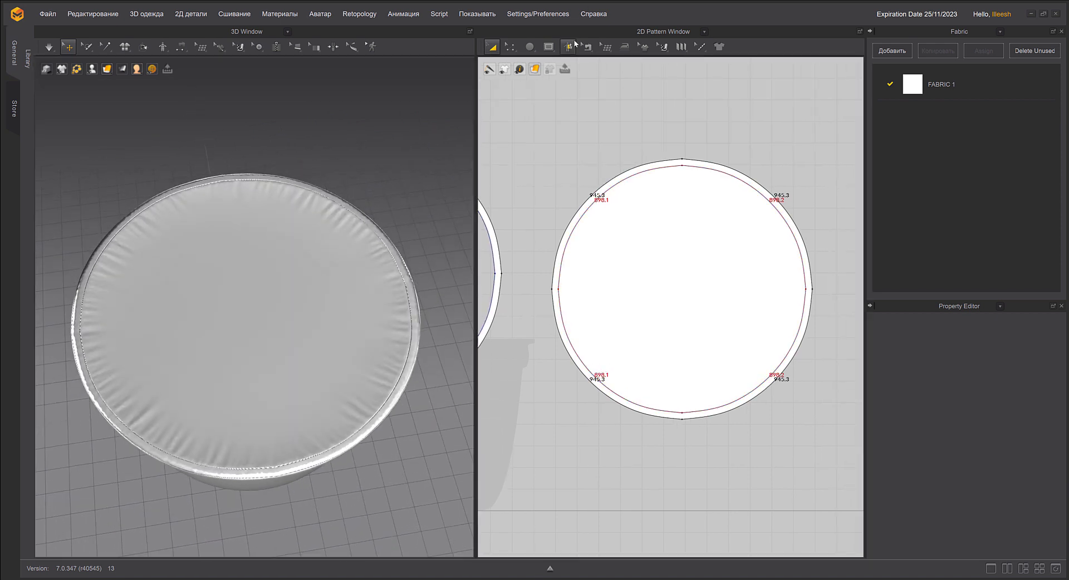
left_click(625, 47)
left_click_drag(730, 65, 796, 52)
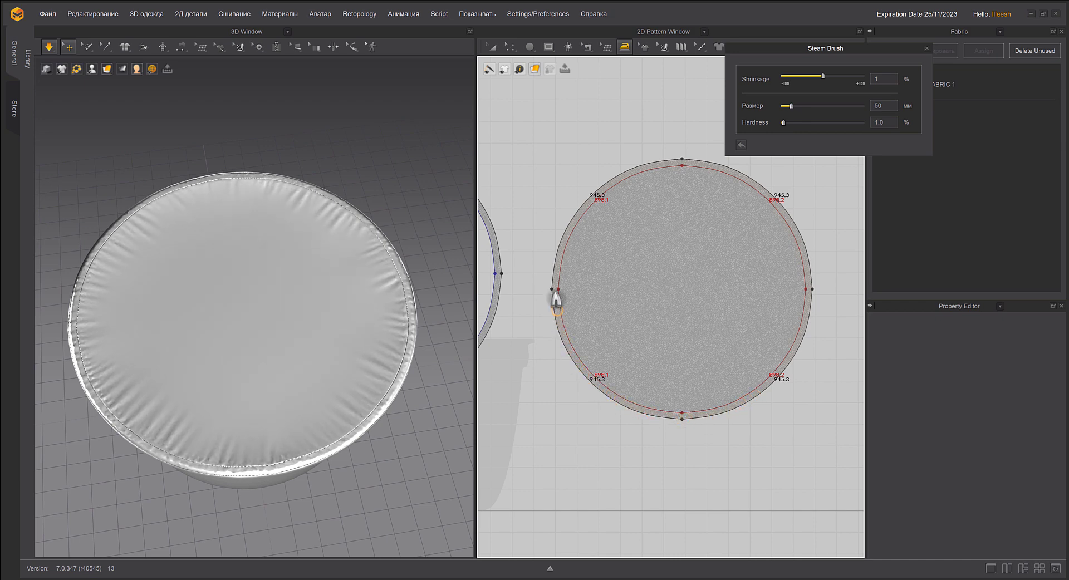
mouse_move(428, 280)
right_mouse_down()
mouse_move(437, 412)
mouse_move(426, 361)
mouse_move(365, 360)
mouse_move(382, 350)
mouse_move(449, 382)
mouse_move(427, 374)
mouse_move(434, 259)
mouse_move(440, 284)
right_mouse_up()
scroll(425, 361, "up", 3)
key("space")
Set the disc's inner seam to a 3D seamline intensity of 20 and thickness of 5 mm, and simulate
left_click(588, 47)
left_click(617, 69)
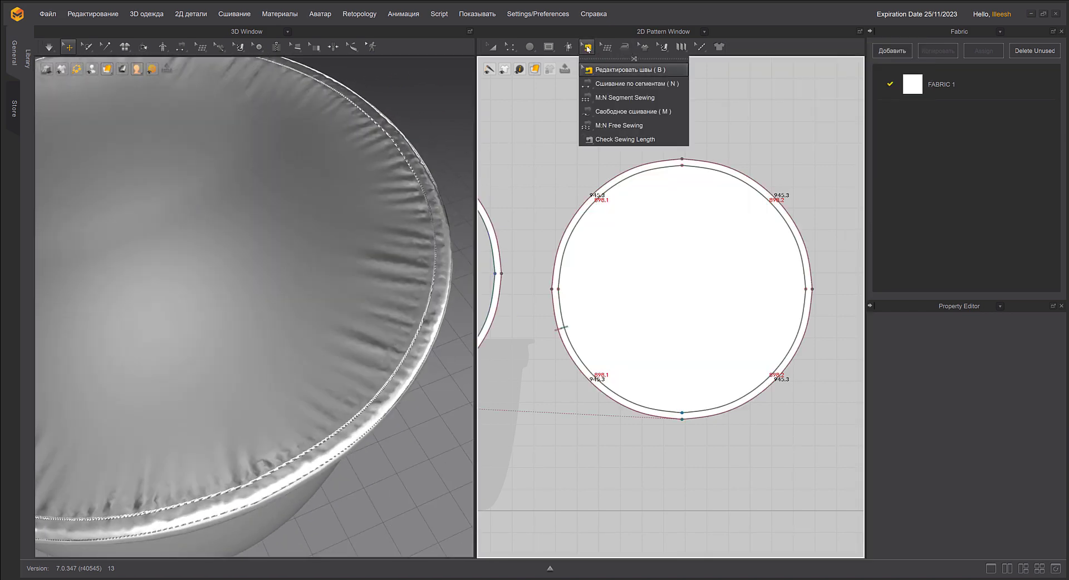
left_click(687, 166)
left_click(1017, 415)
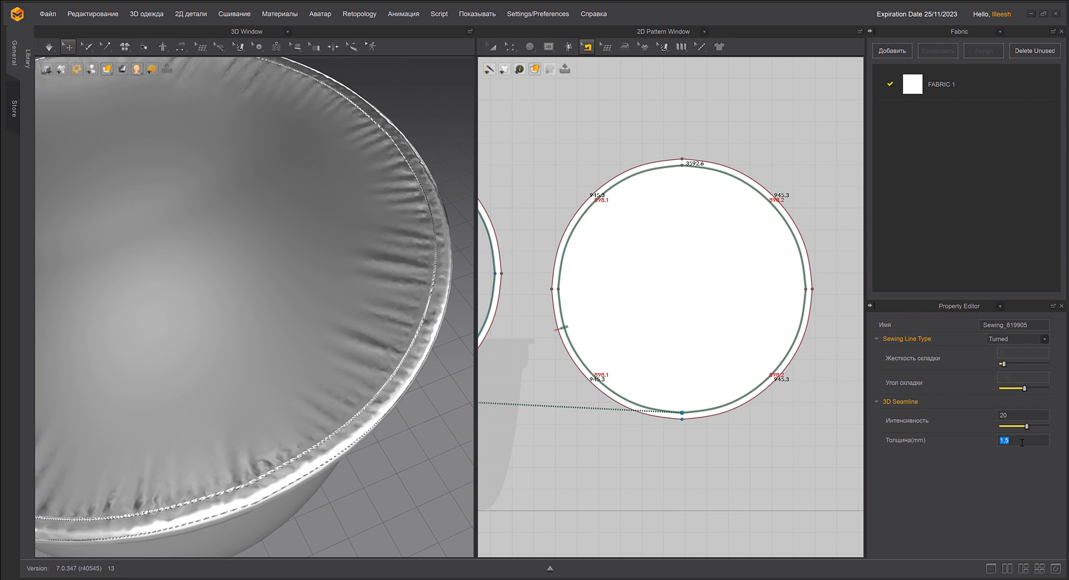
type("5")
key("Return")
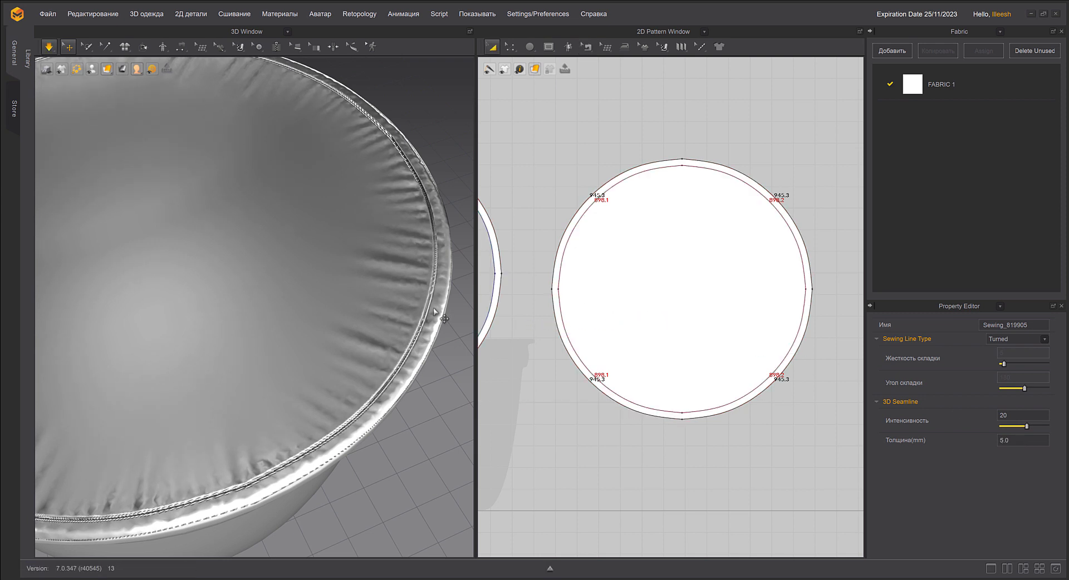
key("space")
right_click_drag(436, 312, 403, 329)
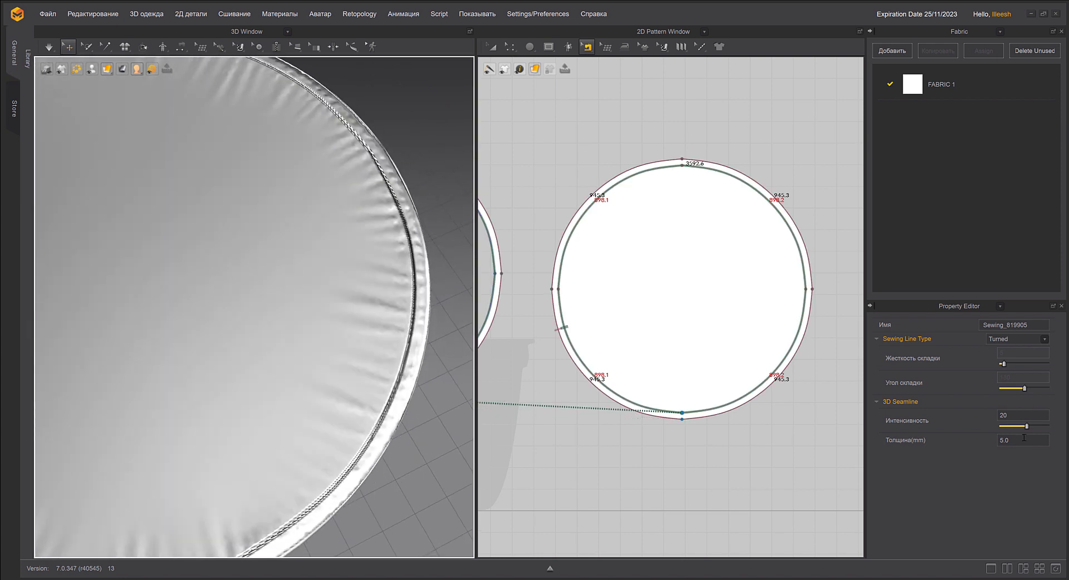
Set the inner seam's 3D seamline intensity to 1 and simulate the cover again
left_click(1022, 413)
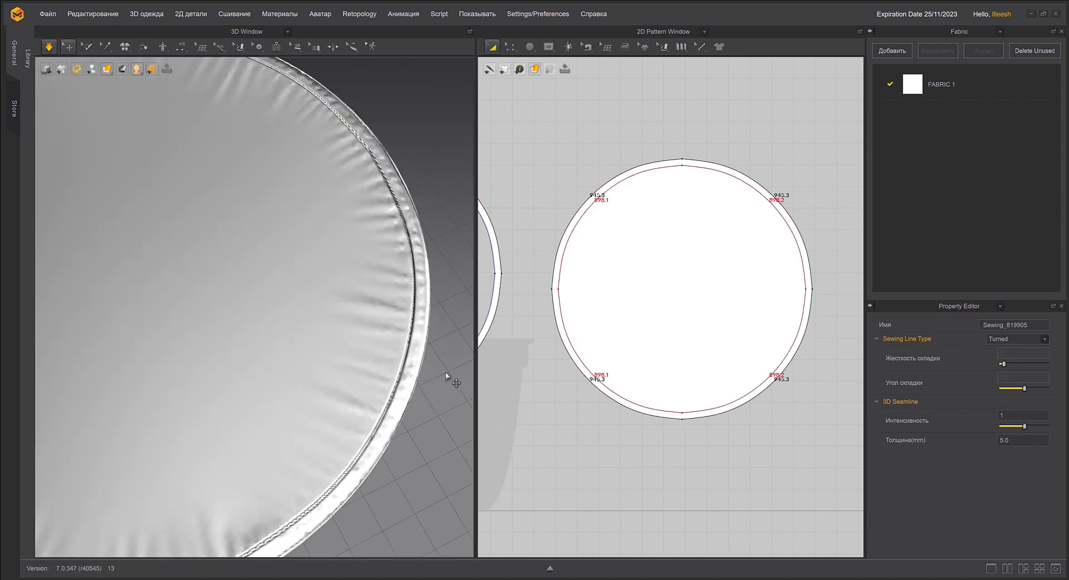
key("space")
right_click_drag(444, 375, 387, 294)
scroll(428, 345, "down", 4)
Create a rectangle pattern 500 mm wide and 300 mm high below the disc in the 2D layout
middle_click_drag(580, 98, 578, 94)
left_click(511, 47)
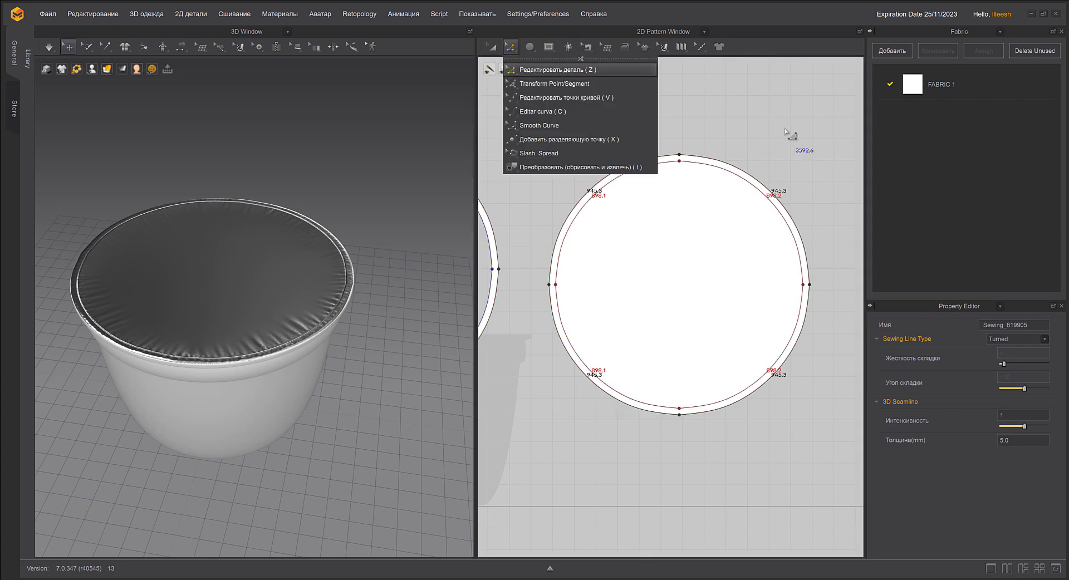
left_click(548, 50)
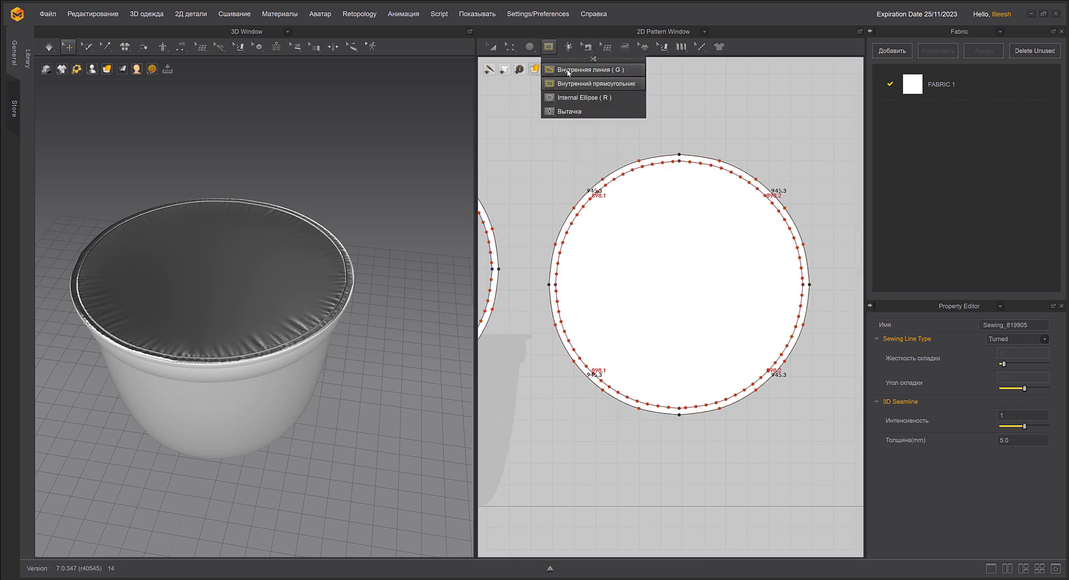
left_click(530, 49)
left_click(540, 84)
middle_click_drag(717, 303, 726, 164)
left_click(604, 272)
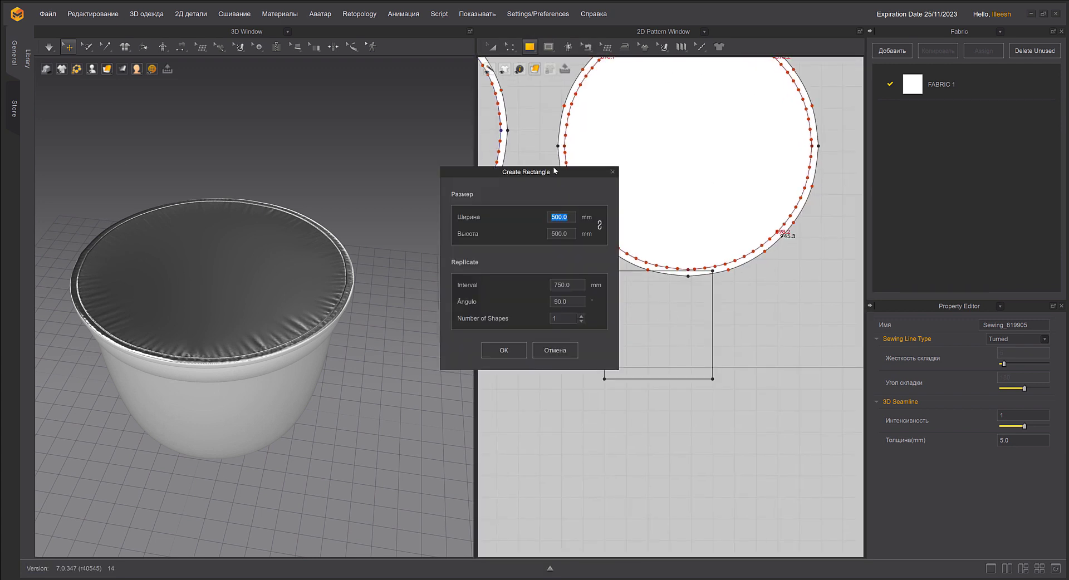
left_click_drag(549, 174, 471, 176)
left_click(467, 232)
type("300")
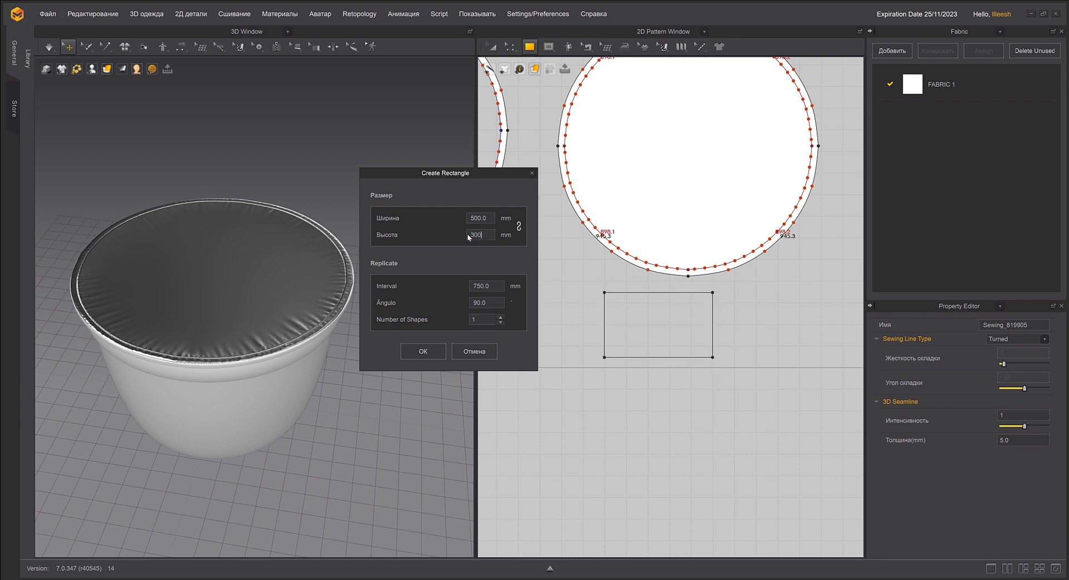
left_click(433, 355)
Shift the rectangle slightly in the 2D layout and place it in 3D in front of the pot's side
left_click(492, 48)
left_click_drag(666, 315, 714, 326)
scroll(271, 347, "down", 2)
scroll(272, 350, "down", 2)
right_click_drag(272, 350, 411, 359)
left_click_drag(399, 348, 259, 415)
right_click_drag(259, 416, 354, 352)
left_click_drag(354, 352, 351, 266)
right_click_drag(351, 265, 306, 290)
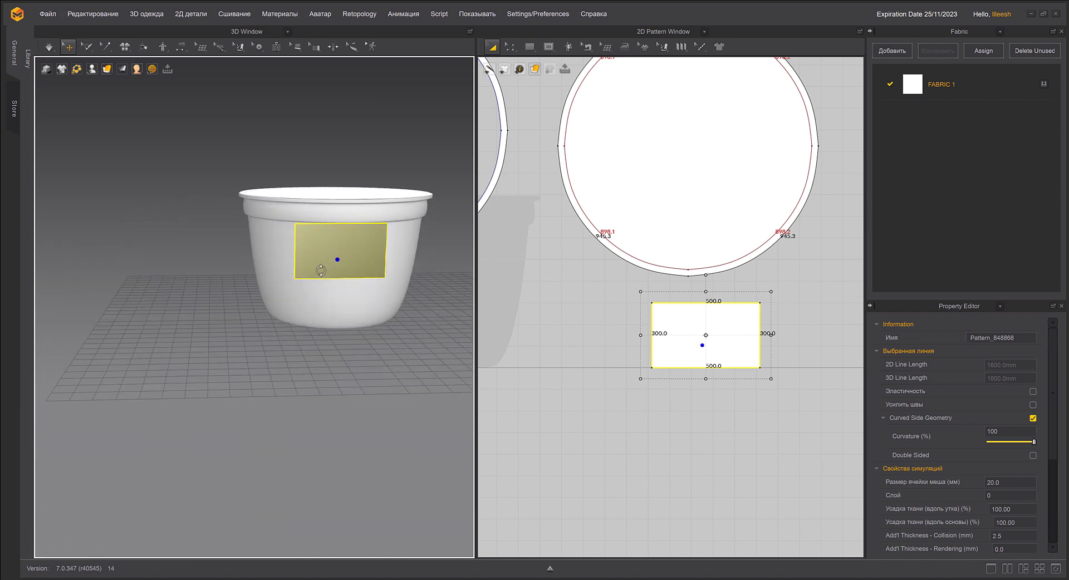
scroll(329, 273, "up", 3)
middle_click_drag(362, 250, 256, 337)
scroll(257, 337, "up", 2)
Split the rectangle's upper and lower edges at their midpoints into 250 mm halves
middle_click_drag(600, 156, 561, 132)
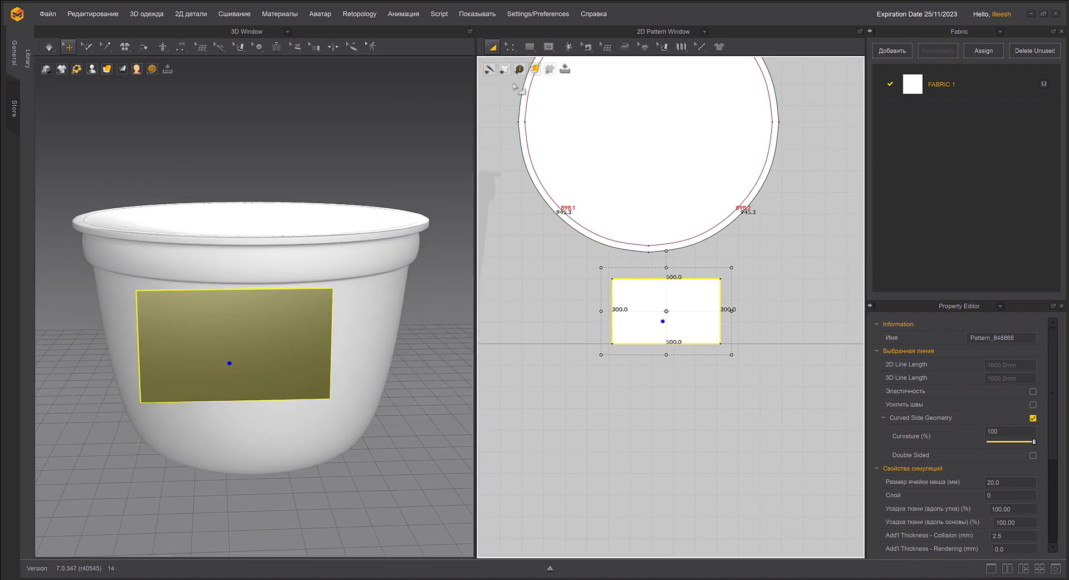
left_click(511, 48)
middle_click_drag(514, 197, 498, 188)
left_click(511, 48)
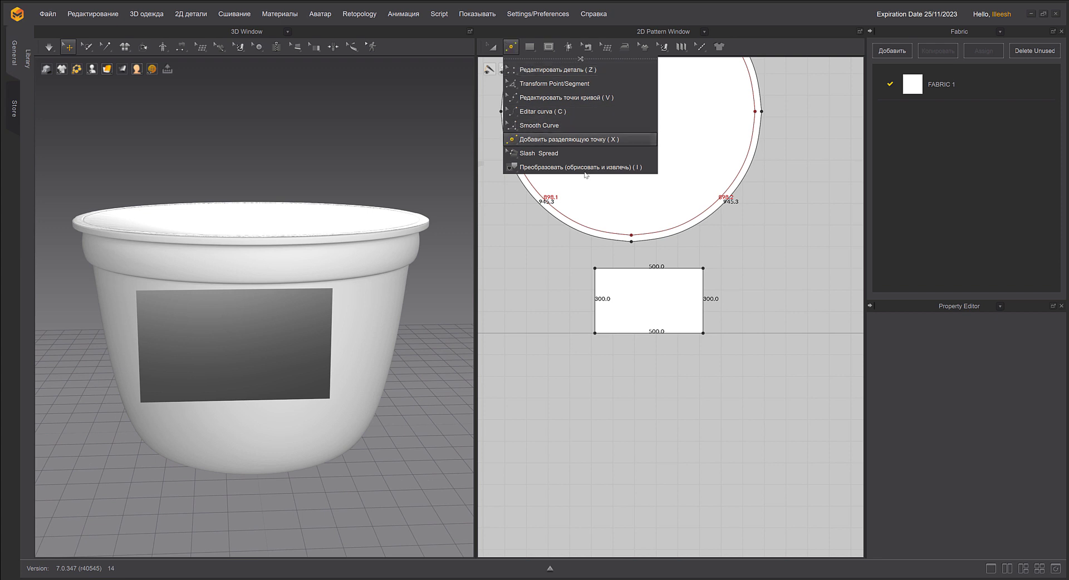
left_click(649, 268)
left_click(649, 333)
Delete the rectangle's right half and unfold the remaining half about the centre line with symmetric editing
left_click(512, 48)
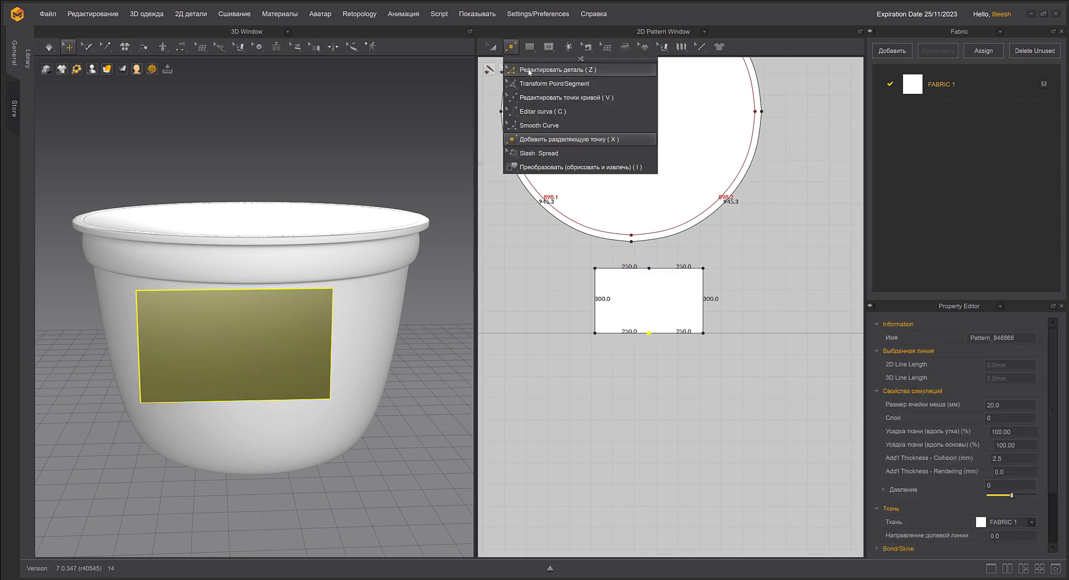
left_click(528, 72)
left_click(703, 291)
key("Delete")
right_click(649, 290)
left_click(687, 422)
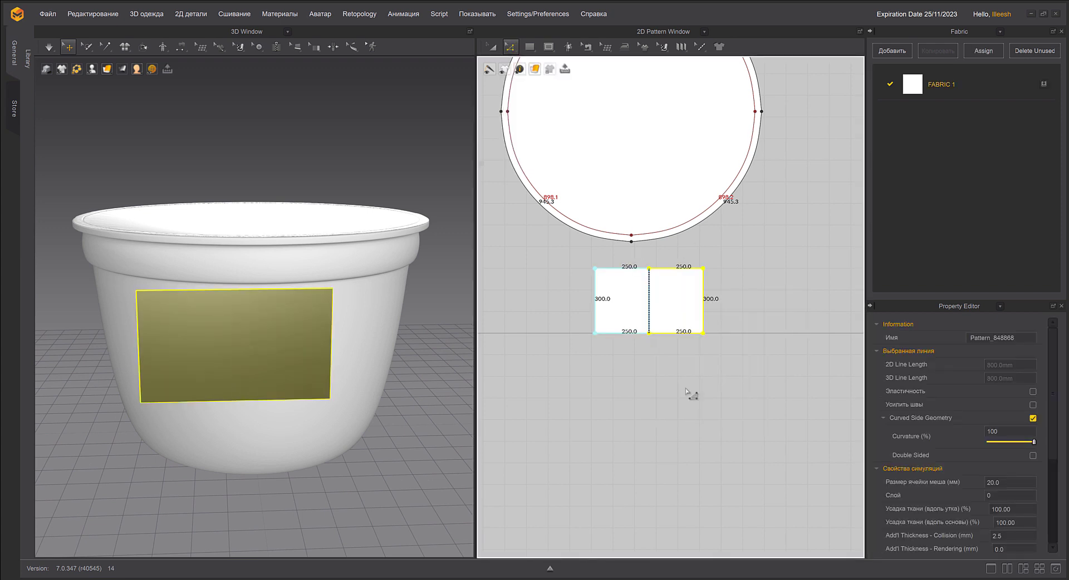
Raise the pattern's lower outer corners symmetrically so that both side edges are 200 mm long
left_click(511, 48)
left_click(529, 72)
scroll(548, 214, "up", 3)
middle_click_drag(640, 387, 597, 344)
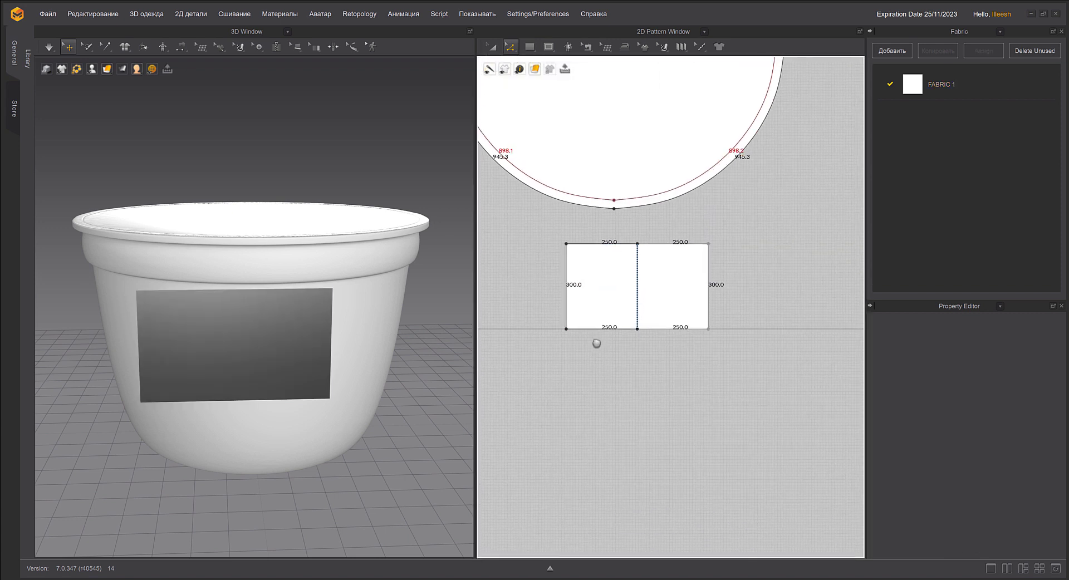
right_click(575, 322)
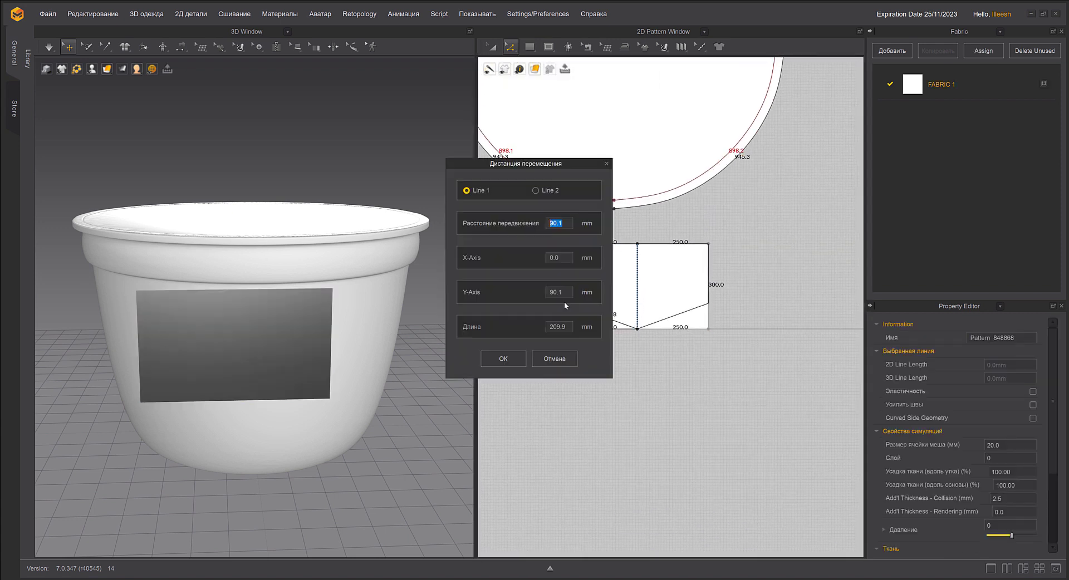
left_click(504, 360)
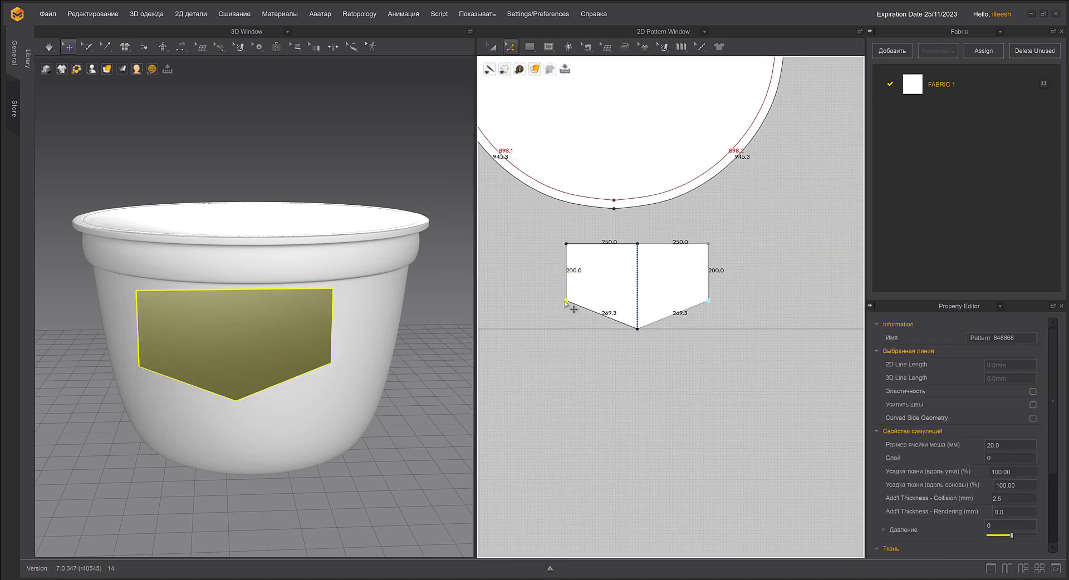
Move the pattern's lower outer corners horizontally inward by 80 mm
left_click_drag(567, 301, 582, 302)
right_click(583, 302)
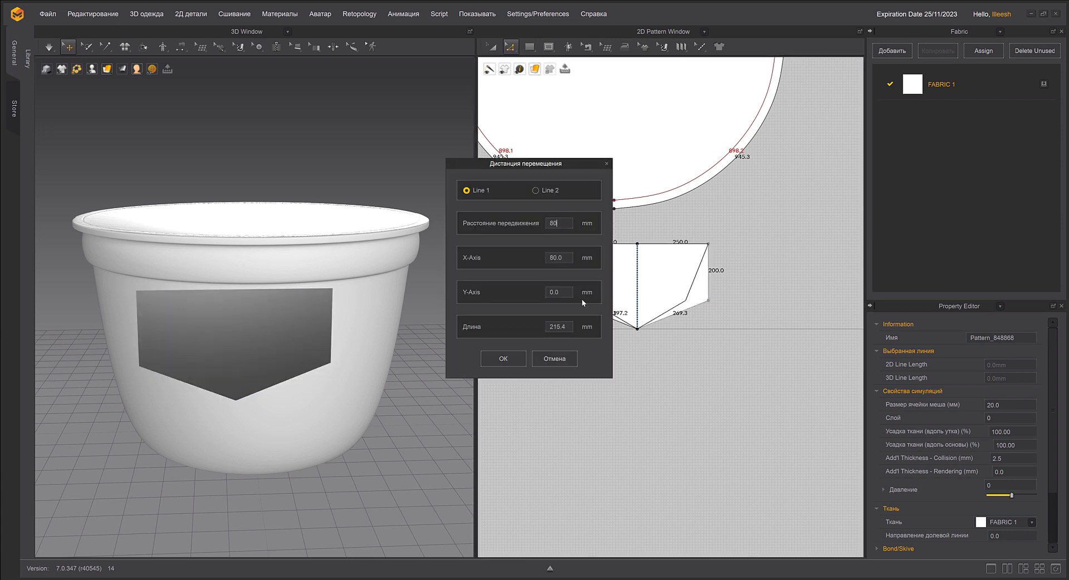
key("Return")
Convert the pattern's bottom centre point and both lower corners to curve points to round the lower outline
left_click(637, 328)
right_click(637, 329)
left_click(673, 360)
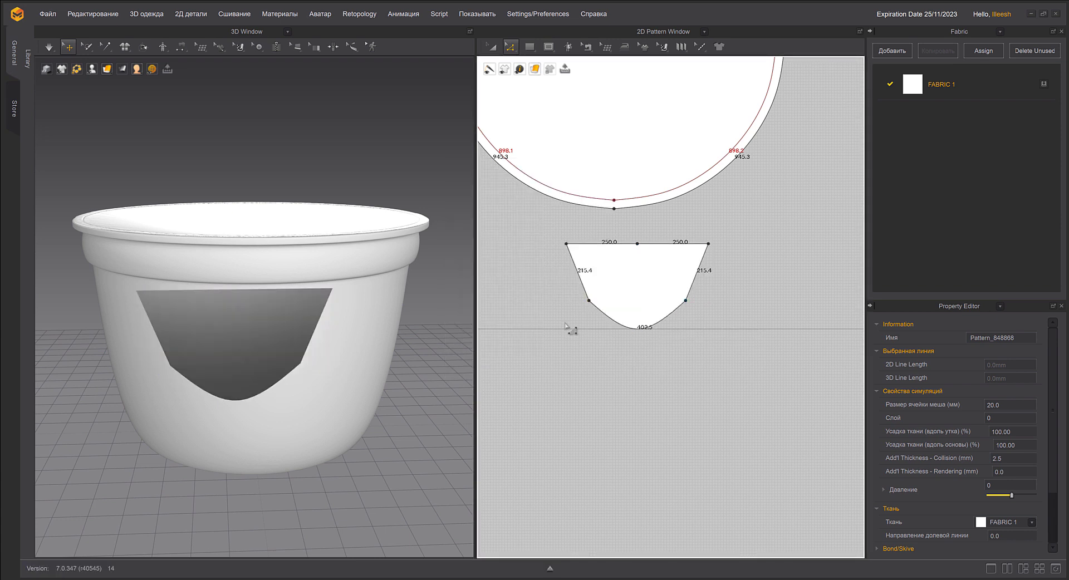
left_click(686, 301)
right_click(686, 301)
left_click(718, 332)
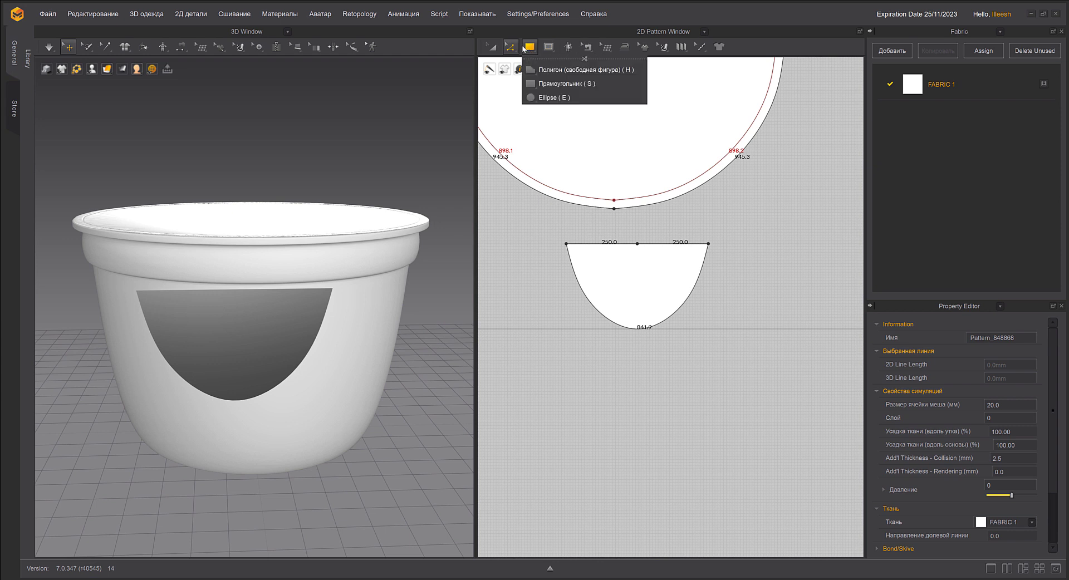
Split the pattern's lower curve at its bottom centre and raise that point so each side curve is about 369.5 mm long
mouse_move(511, 47)
left_click(526, 139)
left_click(638, 329)
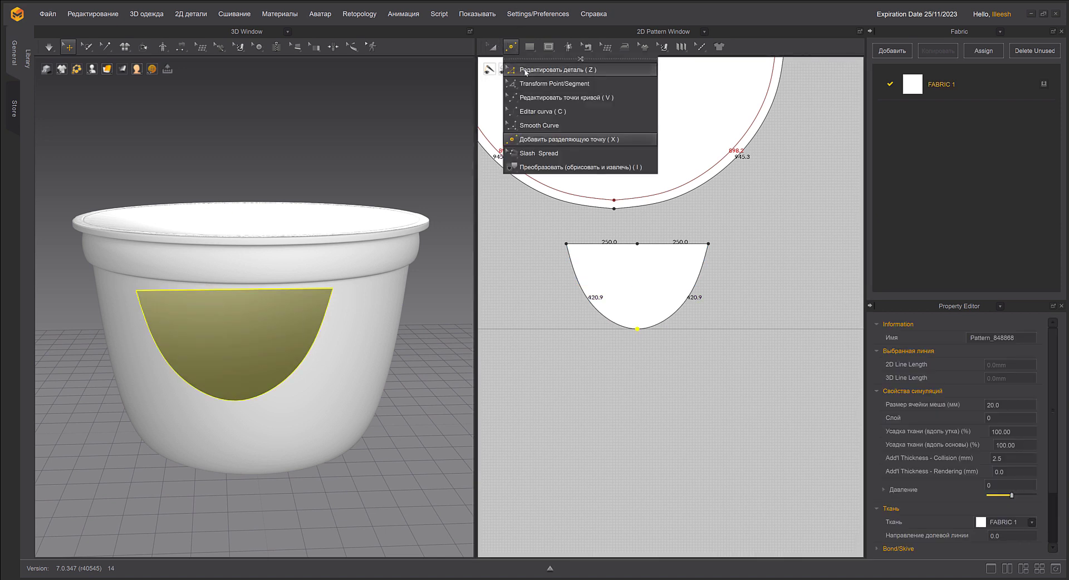
left_click(535, 123)
left_click_drag(638, 329, 640, 309)
scroll(574, 203, "up", 3)
middle_click_drag(680, 353, 597, 234)
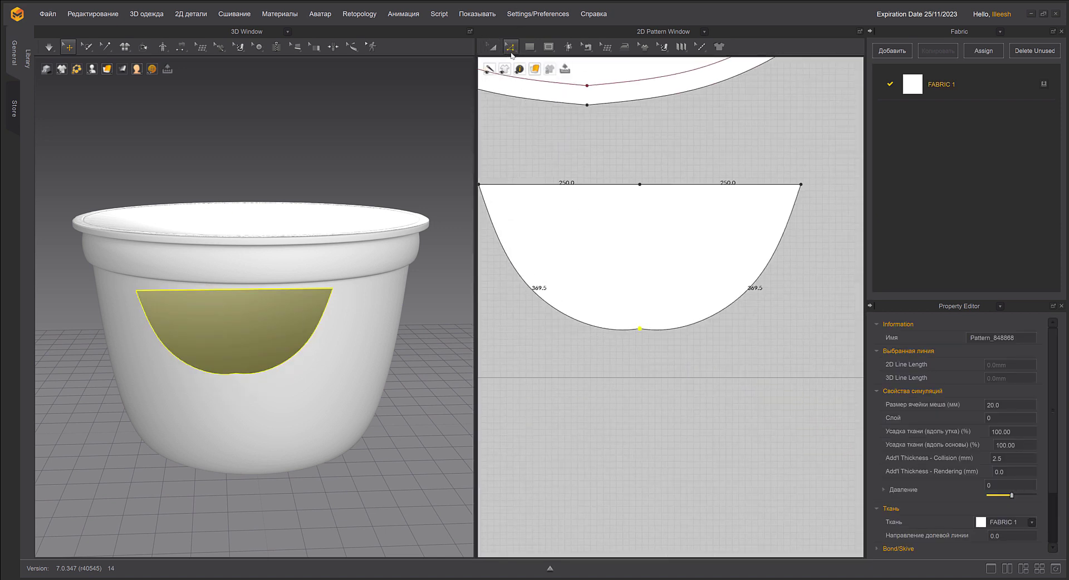
Delete surplus curve points near the bottom centre of the rounded pattern's lower outline
left_click(531, 100)
scroll(596, 306, "up", 2)
scroll(623, 319, "up", 5)
scroll(638, 342, "down", 3)
left_click_drag(675, 369, 706, 393)
key("Delete")
scroll(718, 373, "down", 5)
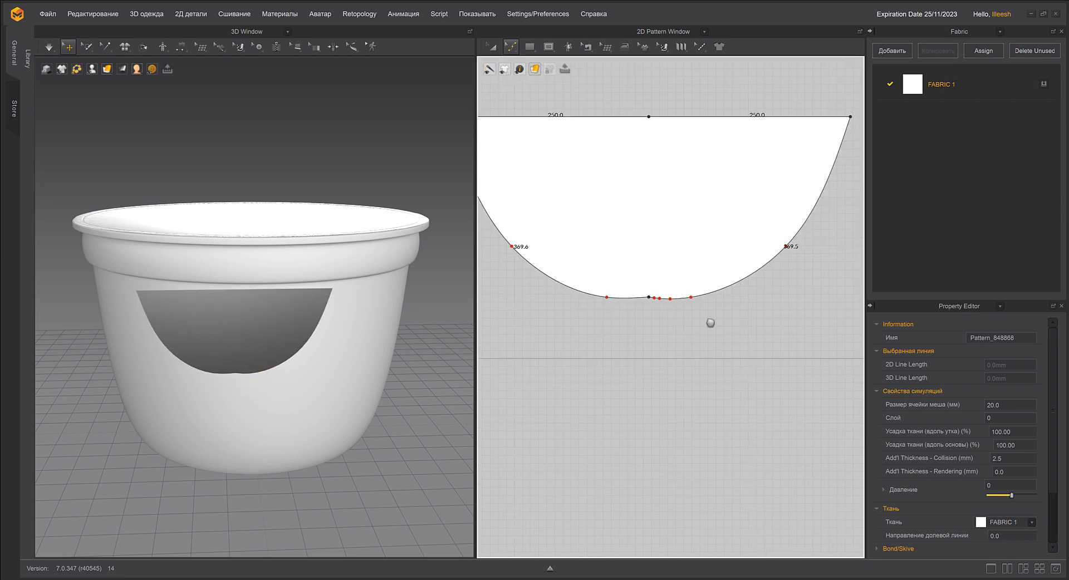
Delete the rounded pattern's upper right corner and unfold the remaining curved half about its vertical centre edge with symmetric editing
middle_click_drag(716, 289, 716, 315)
mouse_move(511, 47)
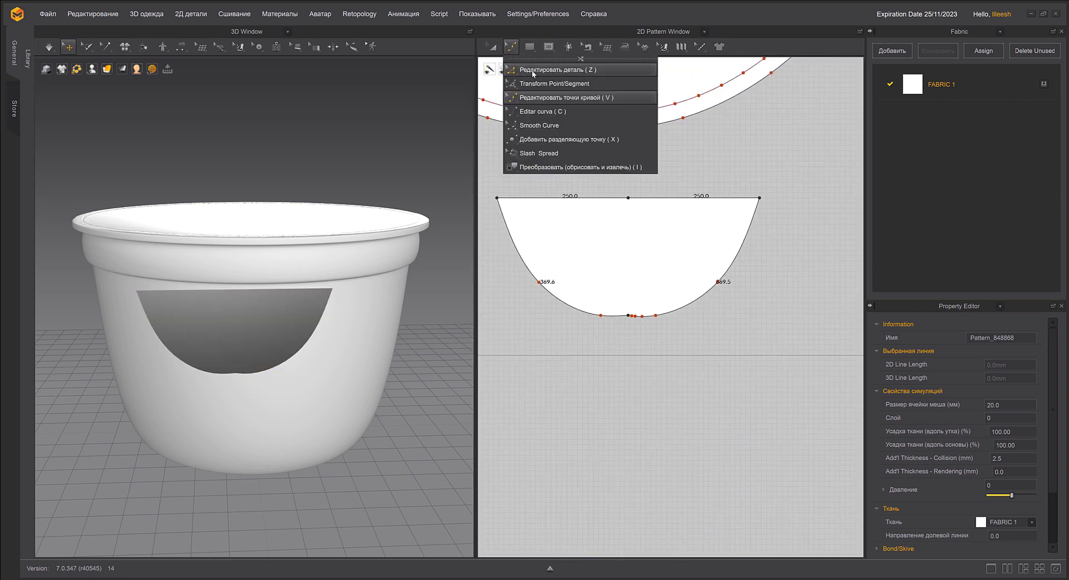
left_click(533, 70)
left_click_drag(735, 182, 783, 225)
key("Delete")
right_click(629, 253)
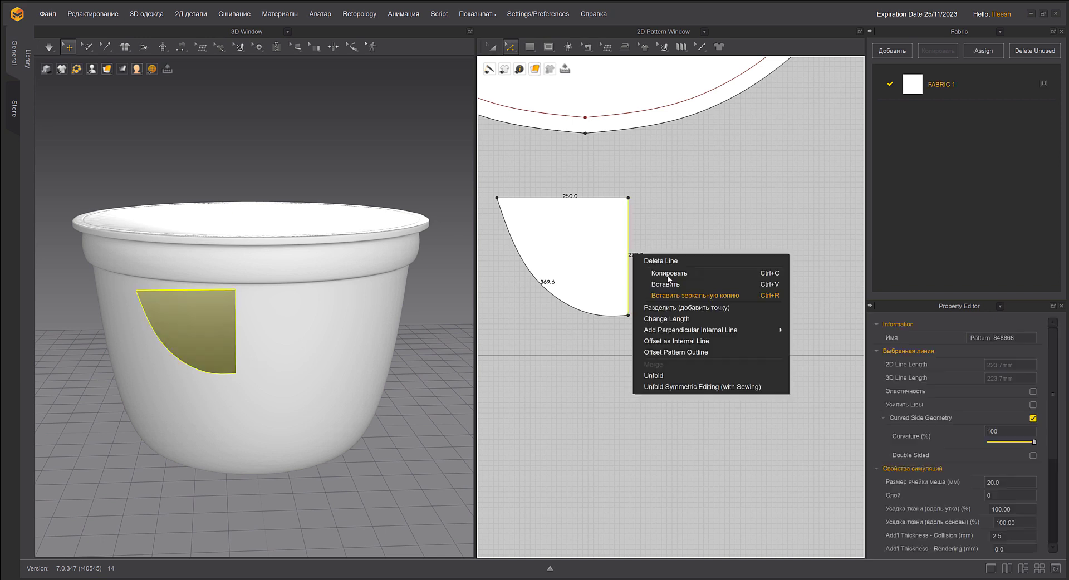
left_click(655, 296)
Move the left half's curve points symmetrically to flatten the bottom and narrow the sides, giving side curves of about 357.5 mm
mouse_move(511, 47)
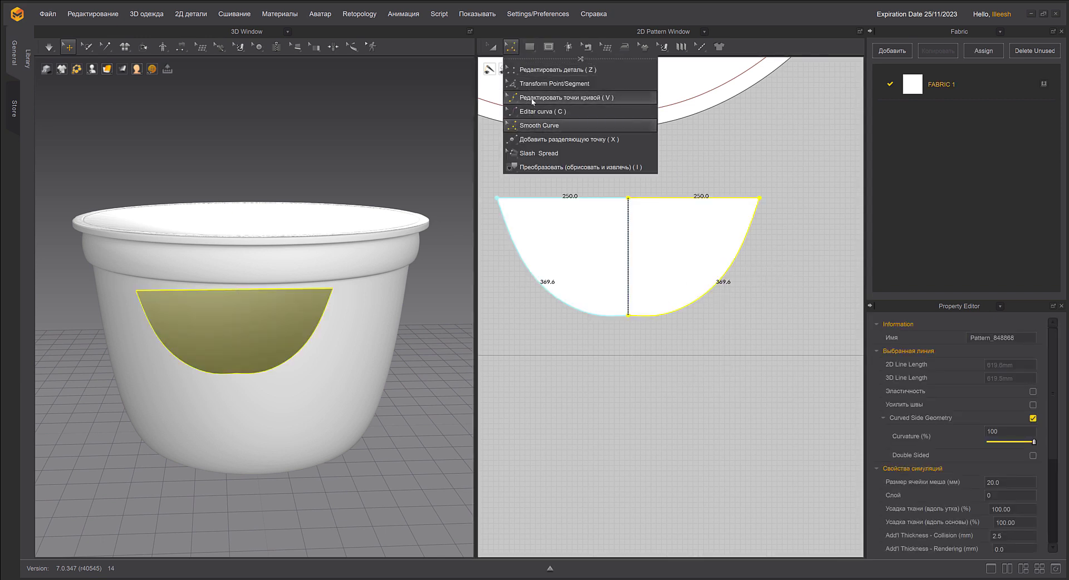
left_click(533, 98)
scroll(611, 298, "up", 5)
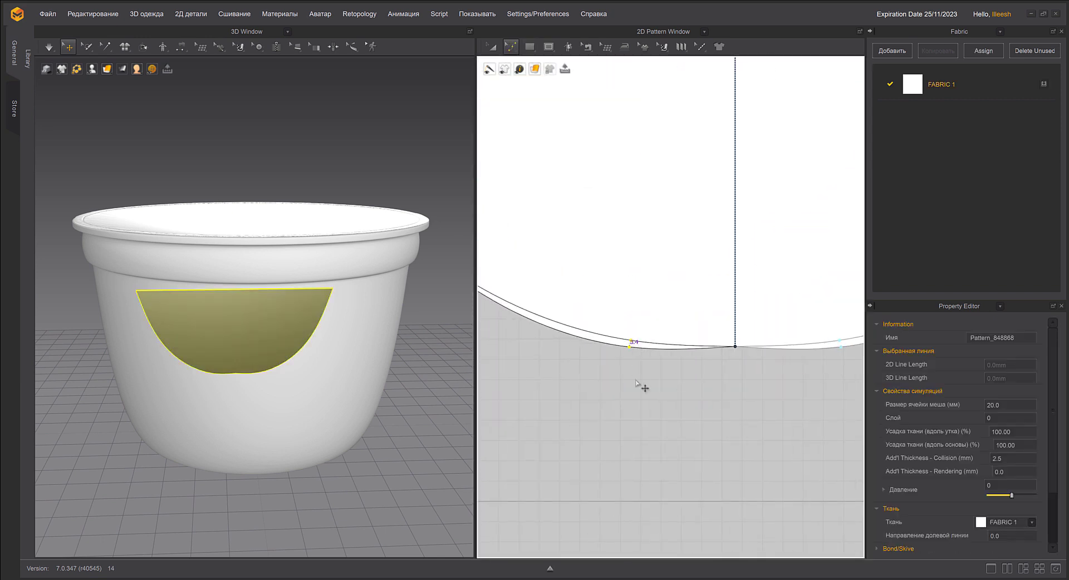
scroll(674, 273, "down", 3)
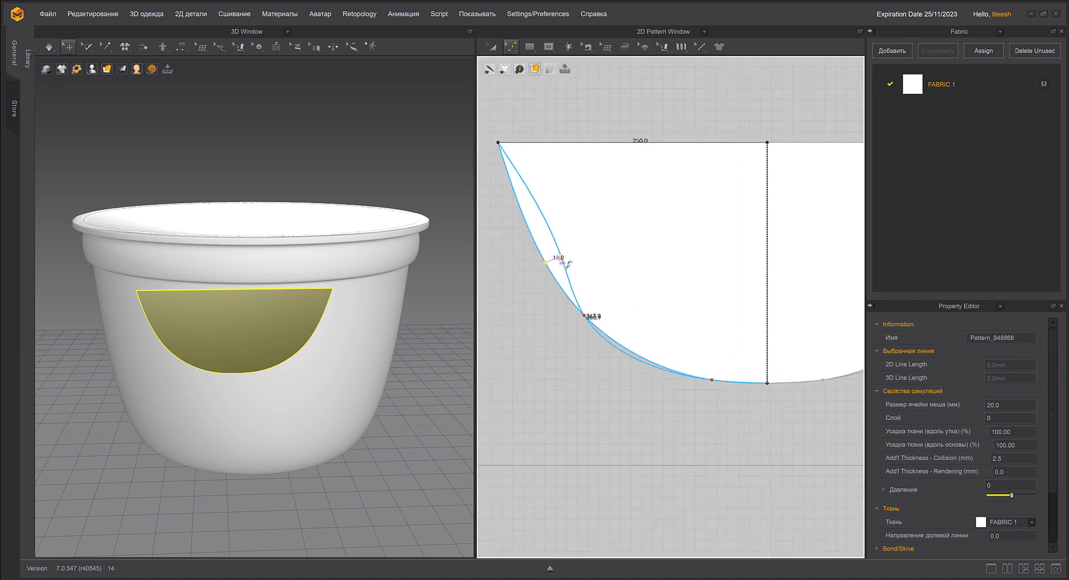
left_click_drag(576, 263, 577, 264)
left_click_drag(616, 318, 615, 318)
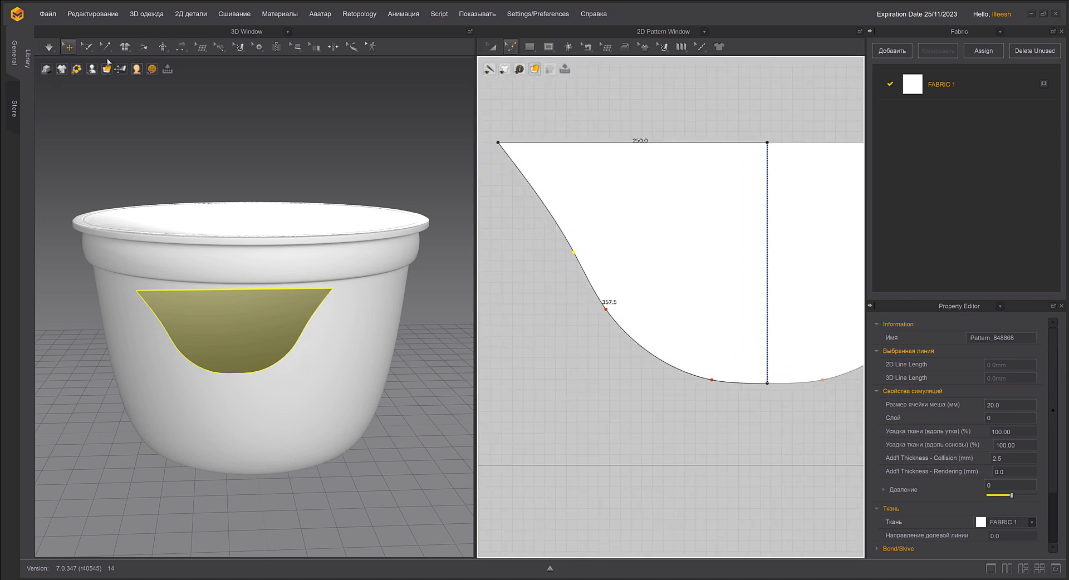
Split the cover's outer edge 250 mm to the left of its bottom centre point
left_click(182, 48)
left_click(202, 96)
scroll(675, 257, "down", 3)
middle_click_drag(675, 258, 689, 333)
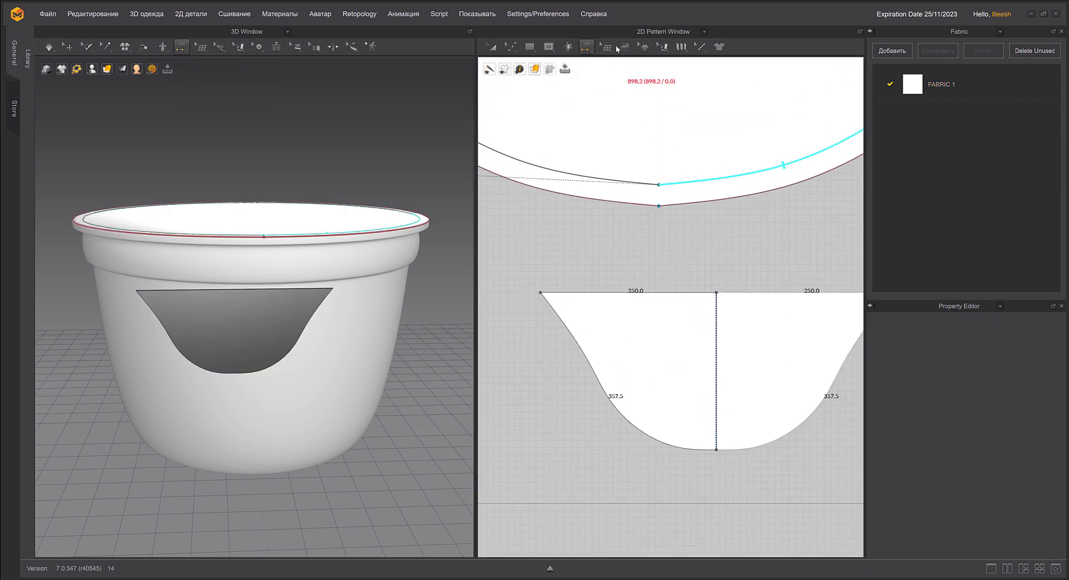
middle_click_drag(529, 223, 696, 299)
left_click(511, 47)
left_click(535, 137)
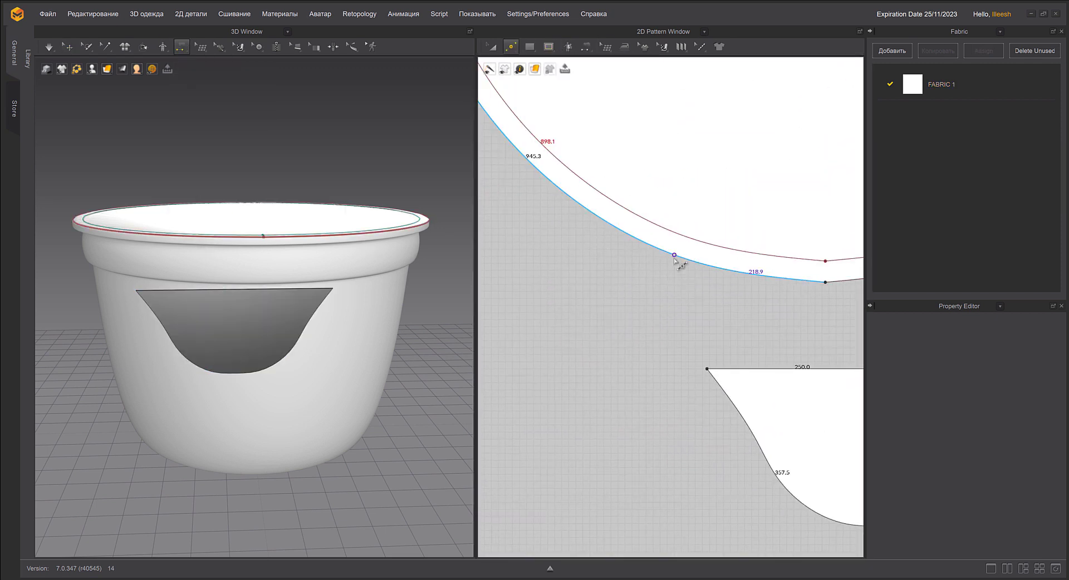
left_click(675, 255)
left_click(511, 380)
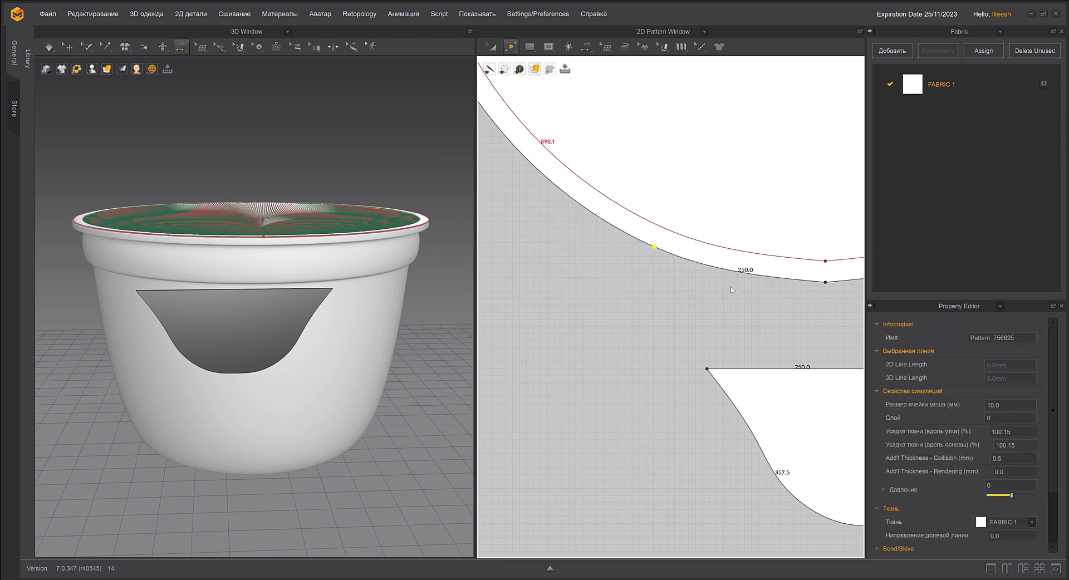
Split the cover's outer edge 250 mm to the right of its bottom centre point
middle_click_drag(731, 286, 576, 285)
right_click_drag(415, 251, 418, 287)
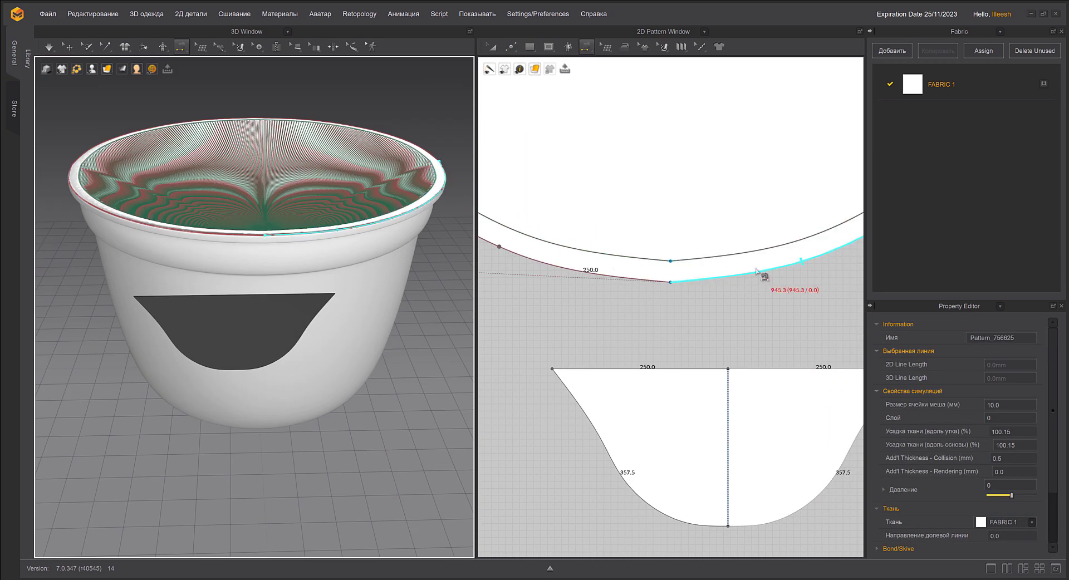
left_click(511, 47)
left_click(535, 137)
left_click(801, 261)
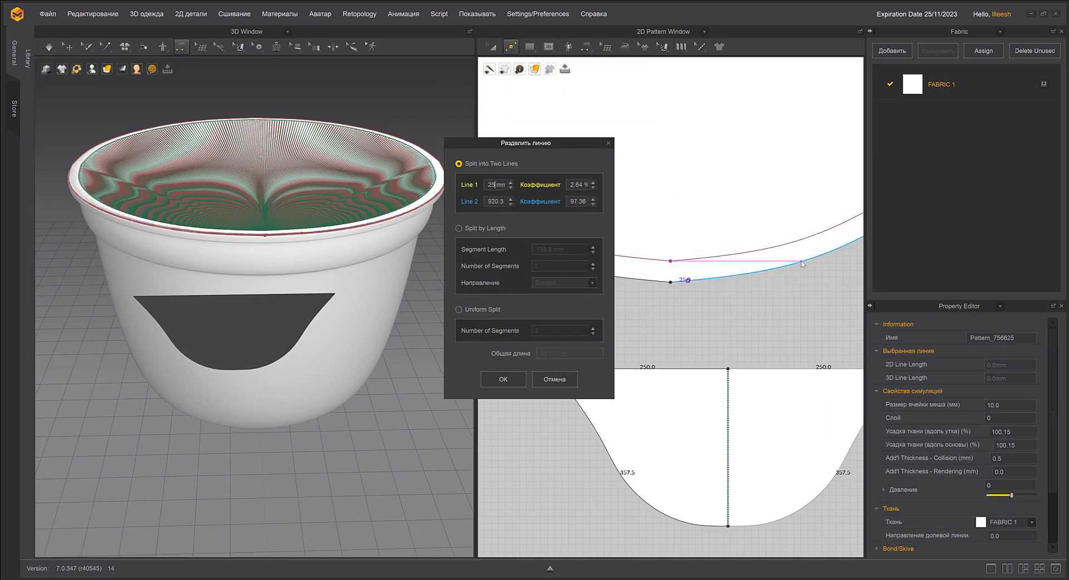
left_click(499, 380)
Sew the cover's two 250 mm outer edge segments to the matching halves of the tab's upper edge with segment sewing
mouse_move(586, 46)
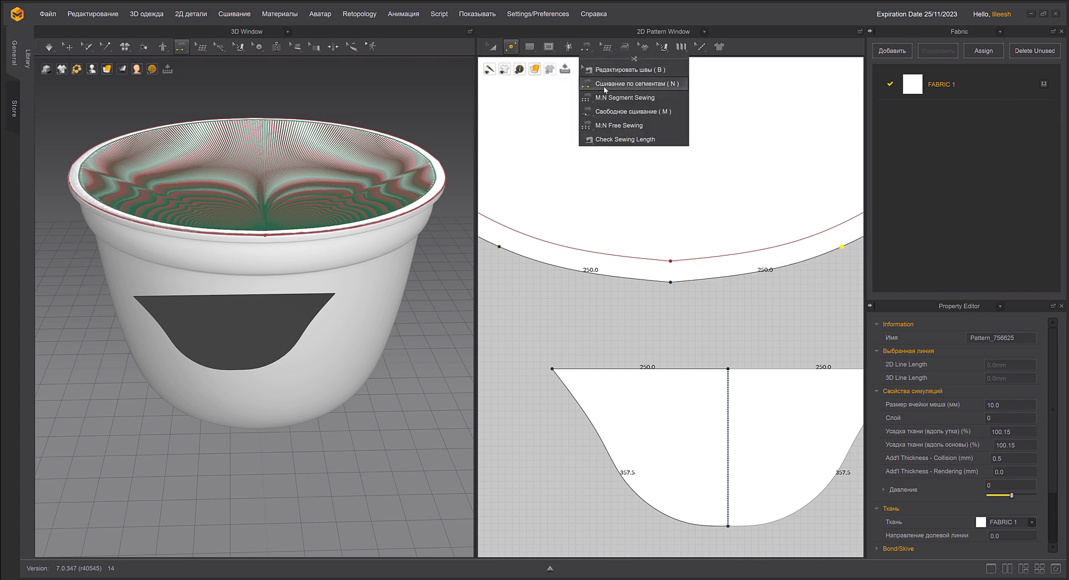
left_click(603, 85)
left_click(582, 271)
left_click(648, 368)
left_click(704, 278)
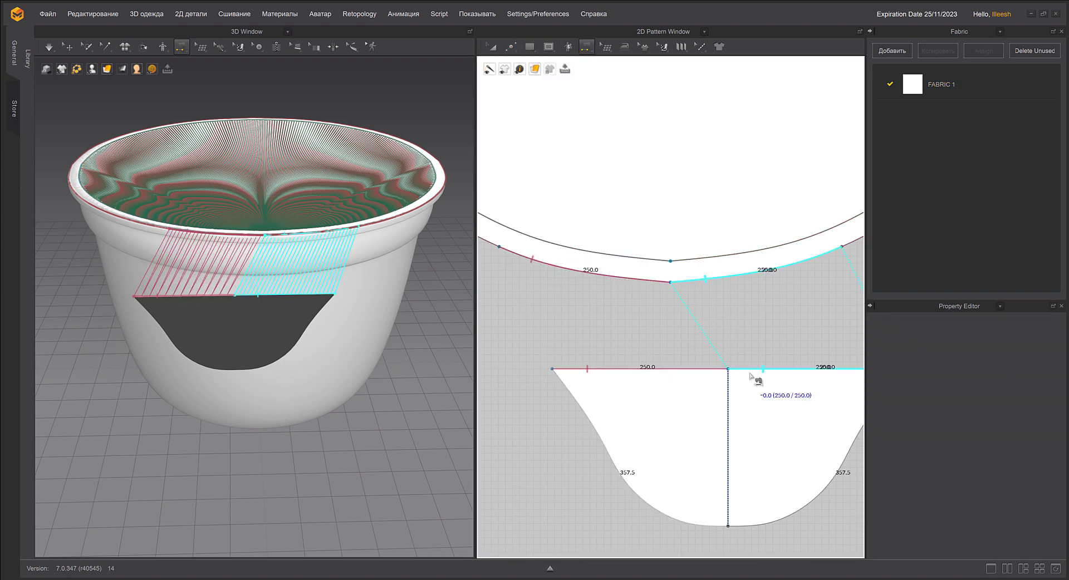
left_click(754, 369)
Move the tab up close to the pot's rim in 3D and simulate it
left_click(69, 48)
left_click(301, 291)
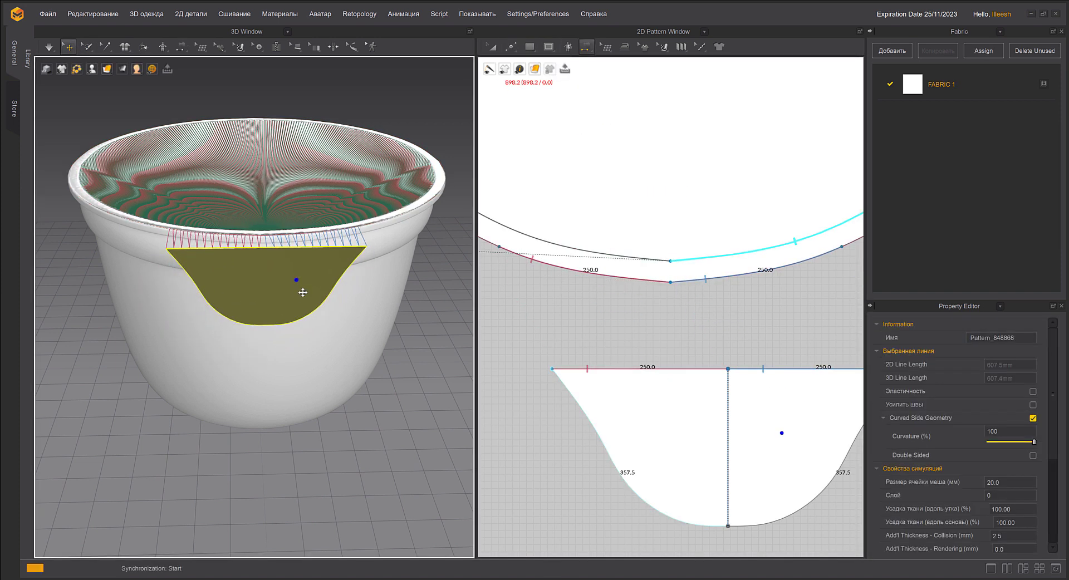
key("space")
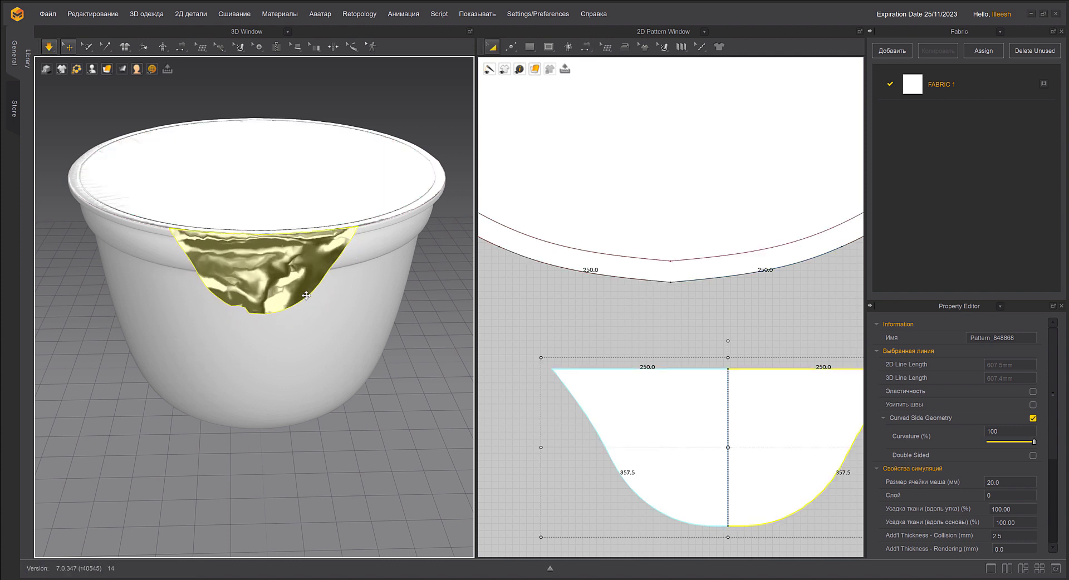
Set the tab's mesh cell size to 10 mm and collision thickness to 0.5 mm, and simulate it again
key("a")
left_click_drag(659, 414, 593, 363)
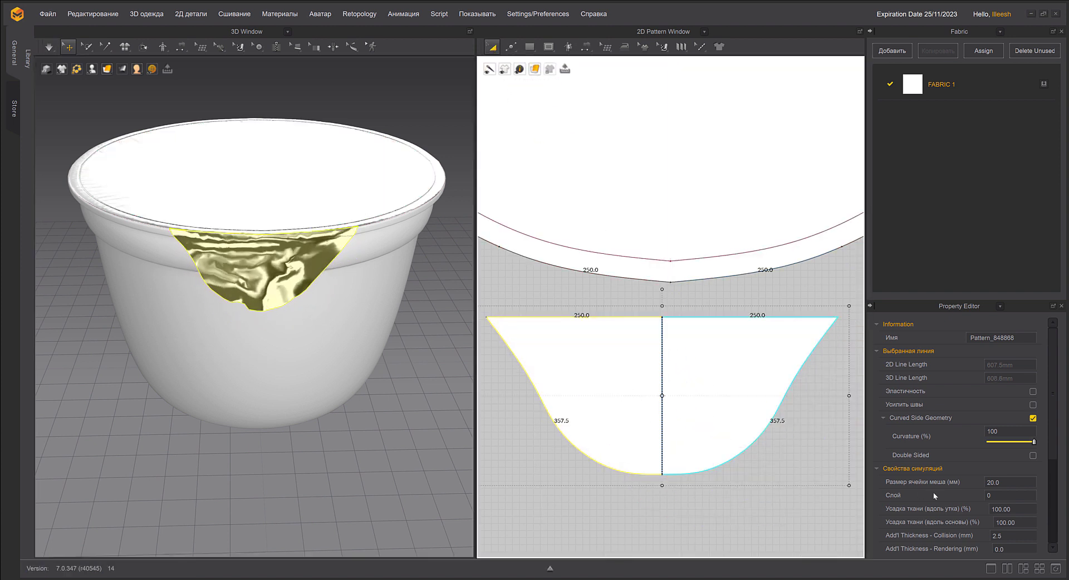
left_click(1020, 485)
type("10")
key("Return")
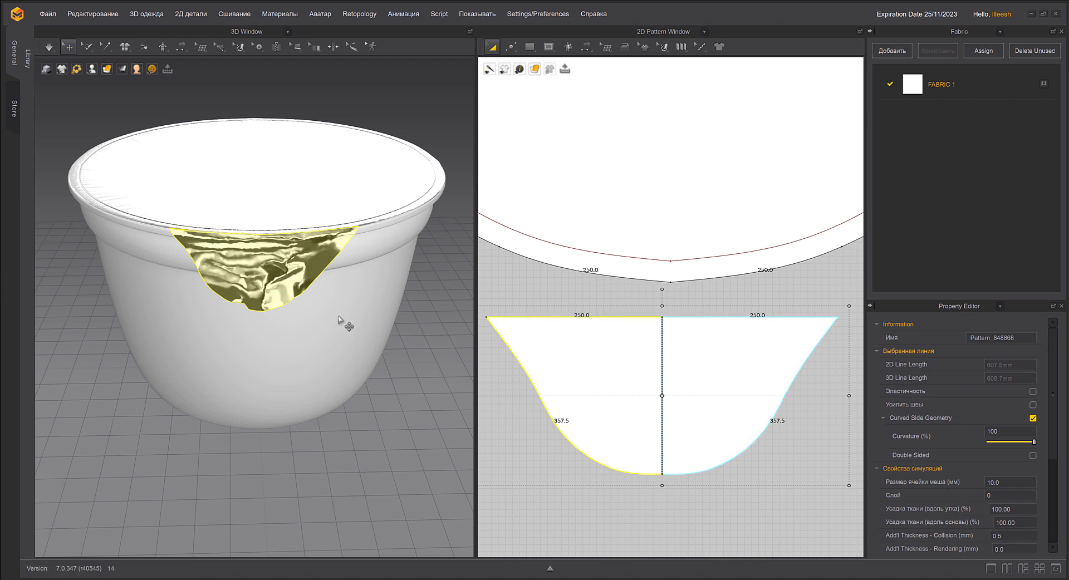
key("space")
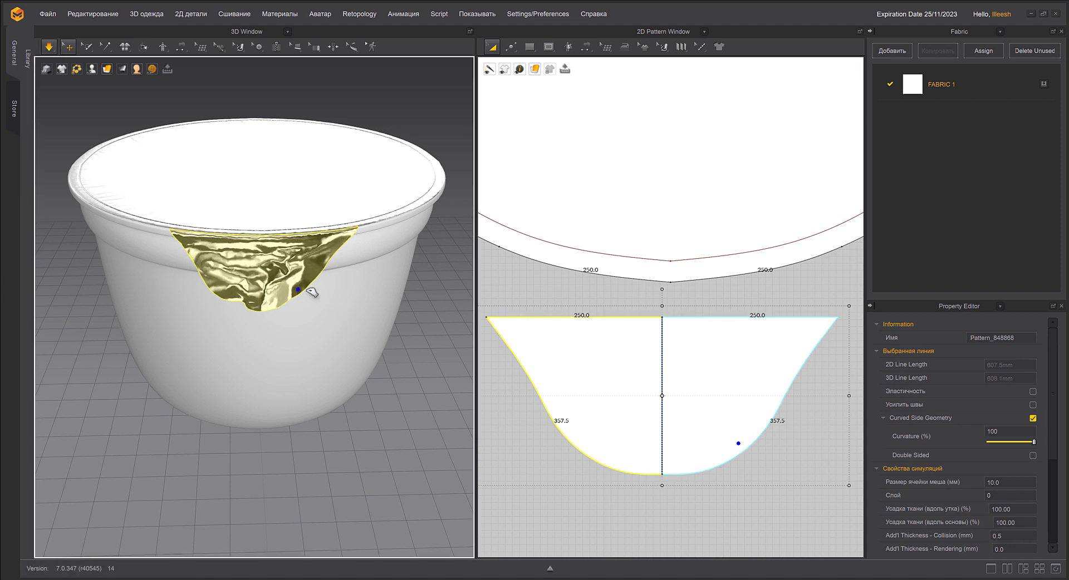
right_click_drag(310, 299, 371, 305)
key("space")
Freeze the cover pattern and simulate so that only the tab drapes from the rim
left_click(231, 216)
right_click(259, 224)
left_click(278, 287)
left_click(360, 292)
key("space")
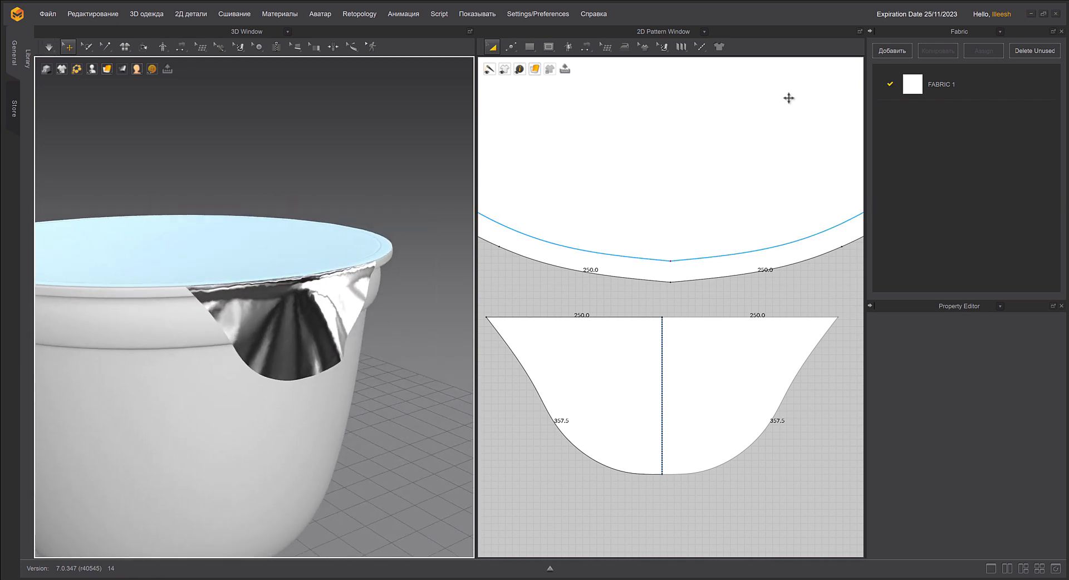
Set the roughness of FABRIC 1 to 26 and run the simulation on the tab
left_click(959, 84)
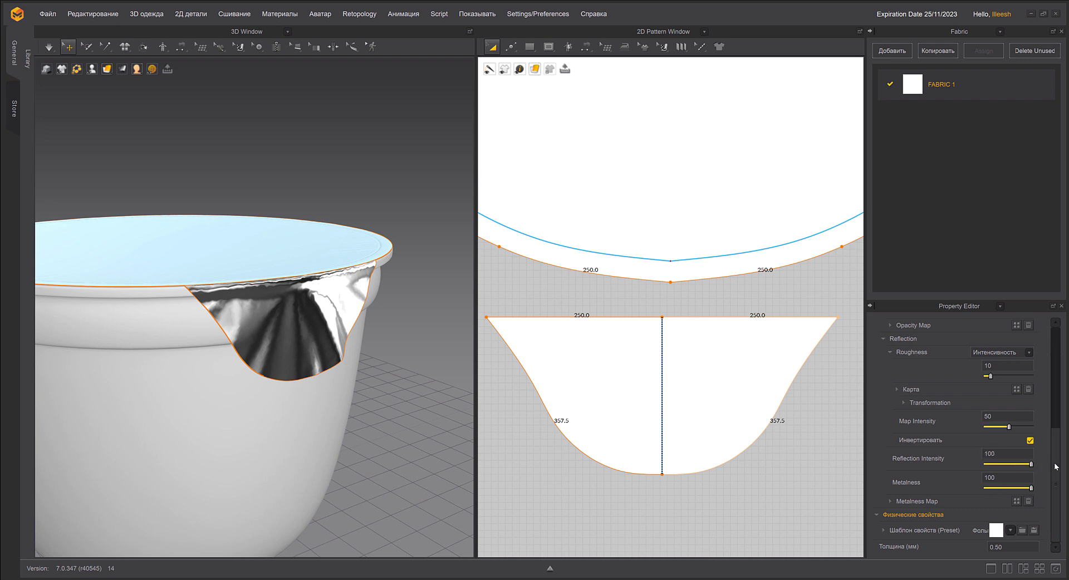
left_click_drag(990, 377, 996, 377)
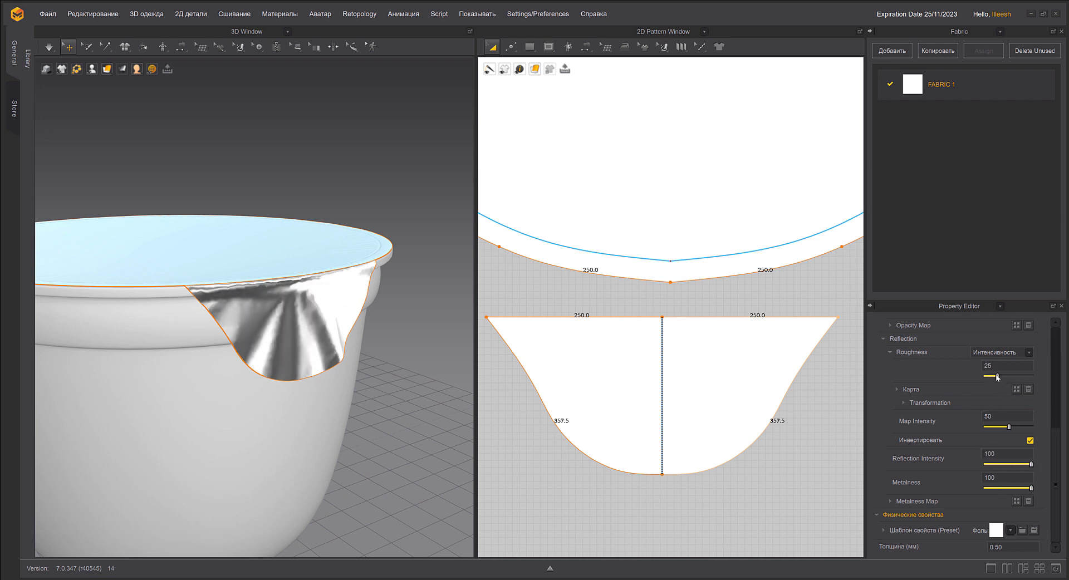
right_click_drag(372, 359, 350, 353)
middle_click_drag(351, 353, 400, 366)
key("space")
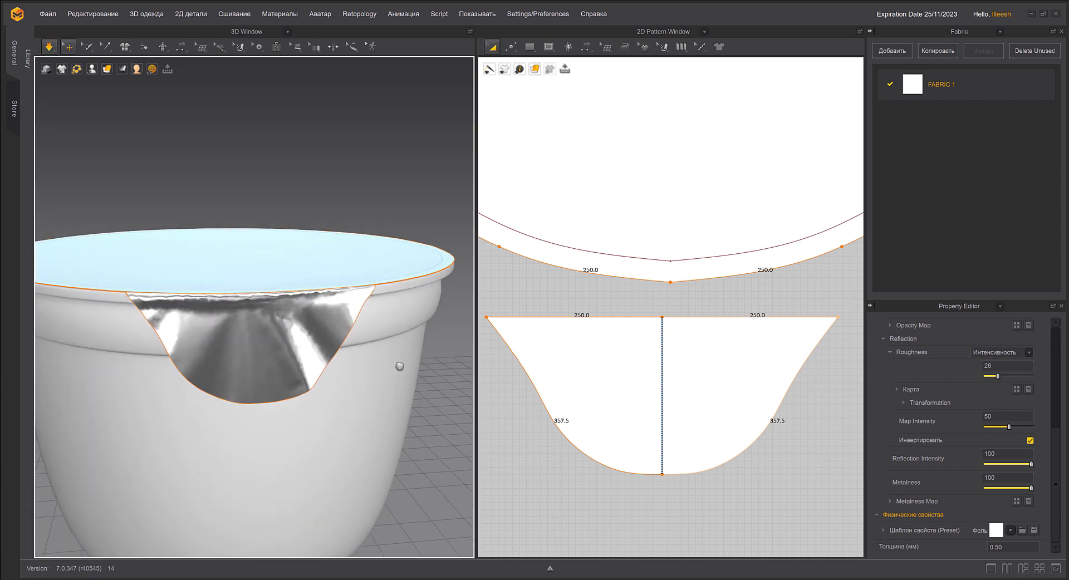
right_click_drag(396, 368, 422, 343)
middle_click_drag(421, 343, 372, 380)
key("space")
Set the tab's weft shrinkage to 90% and simulate it
left_click(616, 332)
left_click(1024, 509)
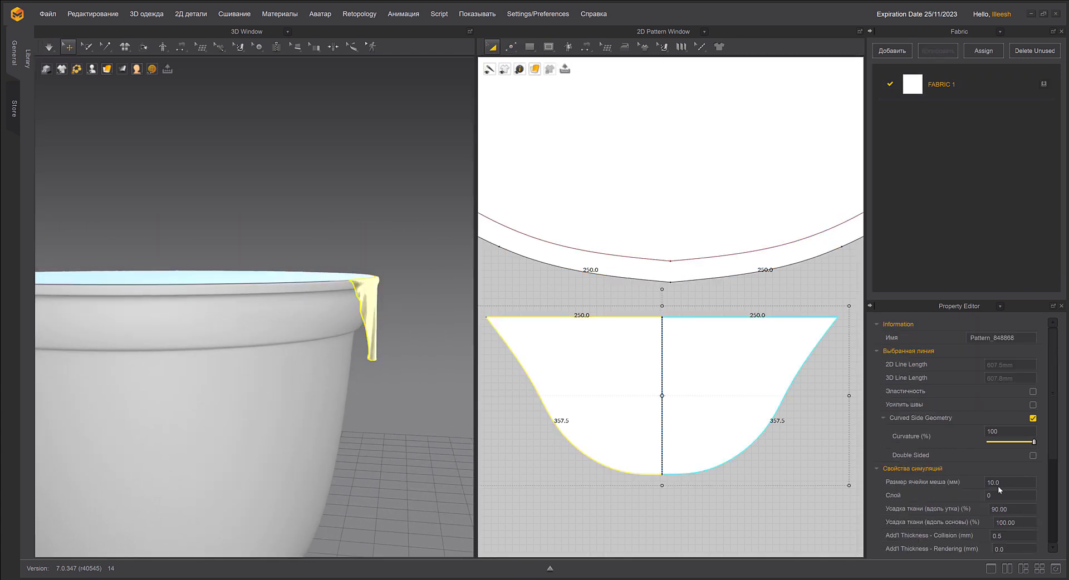
key("space")
right_click_drag(417, 365, 366, 353)
left_click(415, 358)
scroll(366, 355, "down", 3)
middle_click_drag(365, 357, 387, 337)
mouse_move(387, 337)
right_mouse_down()
mouse_move(325, 330)
mouse_move(376, 331)
right_mouse_up()
Set the tab's weft shrinkage to 88% and simulate it
left_click(622, 331)
left_click(1020, 510)
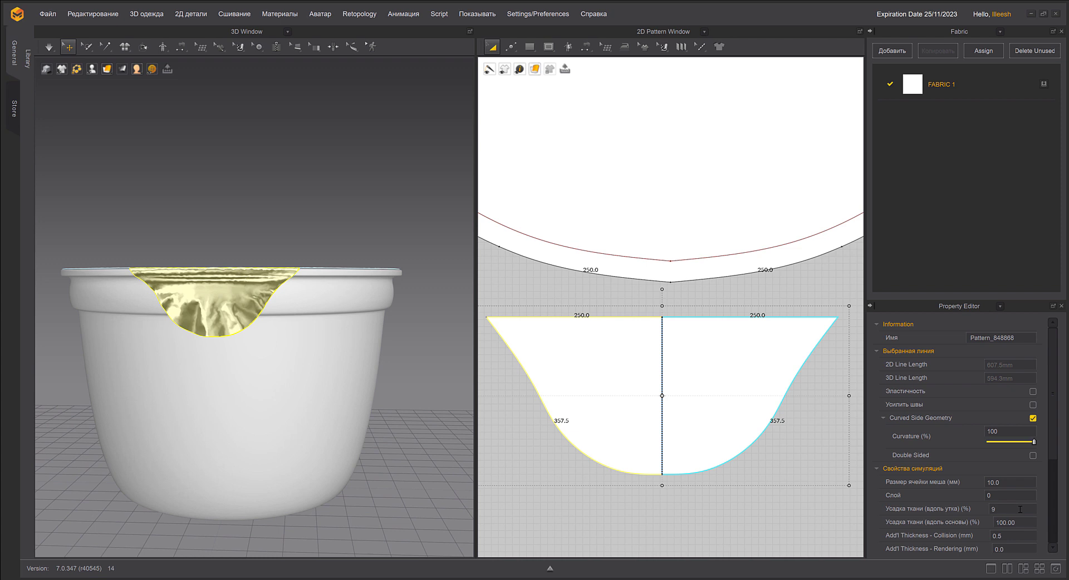
key("space")
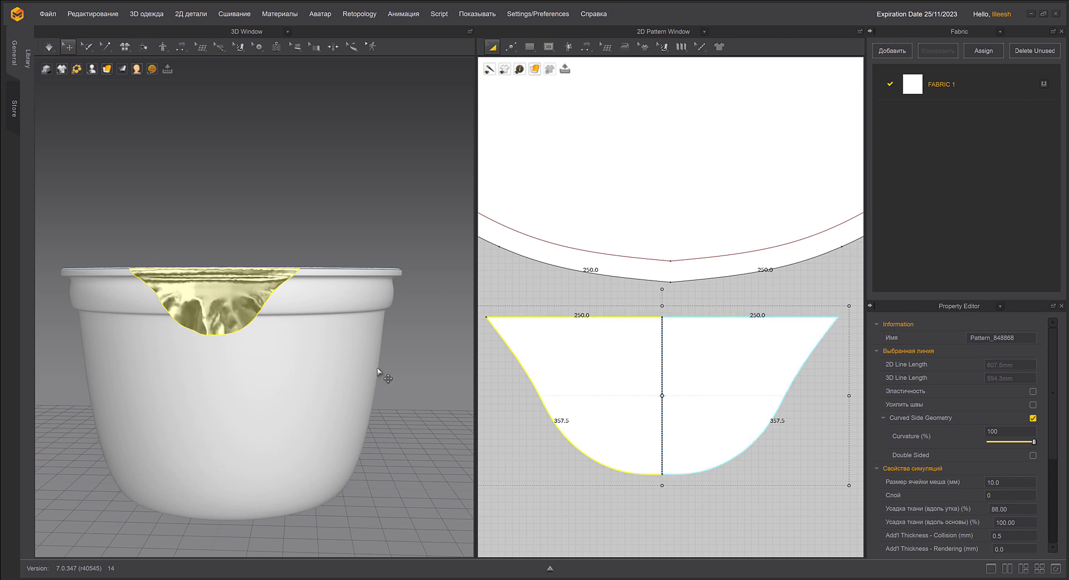
mouse_move(377, 372)
right_mouse_down()
mouse_move(315, 368)
mouse_move(365, 365)
right_mouse_up()
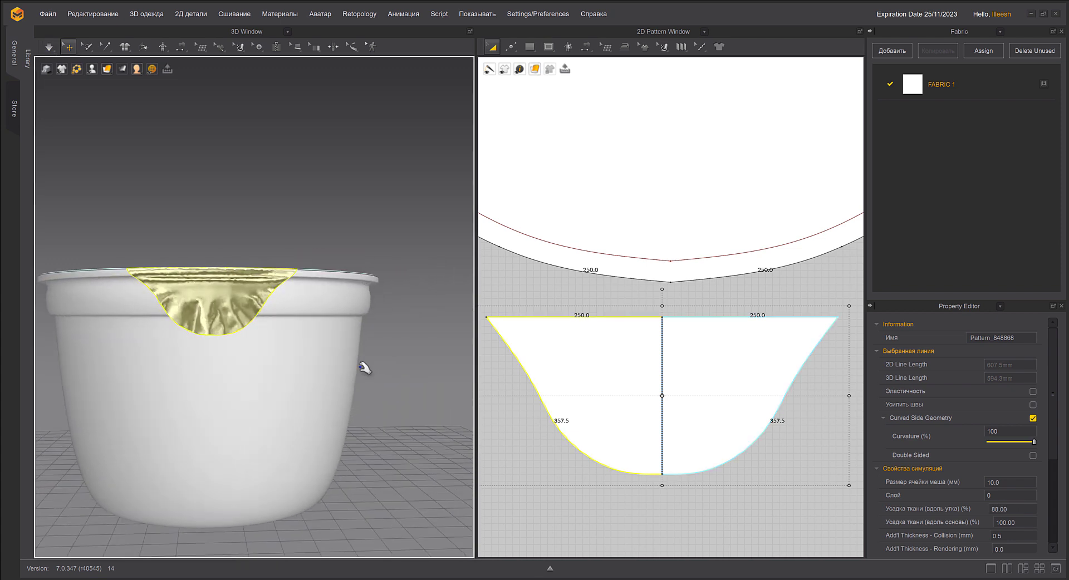
Raise the tab's bottom centre point to shorten the tab, making each side curve about 339.8 mm long
left_click(511, 48)
left_click(522, 69)
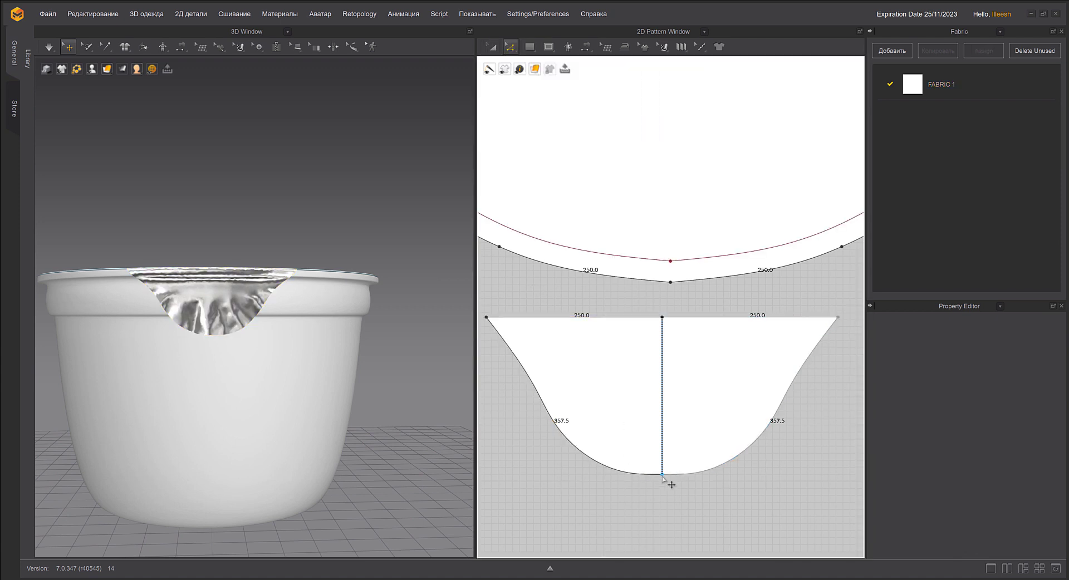
left_click_drag(662, 475, 663, 456)
scroll(582, 432, "up", 3)
middle_click_drag(607, 432, 660, 268)
Pull the tab's lower curve inward with Edit Curve until each side is about 330.4 mm long, and simulate the new shape
left_click(512, 48)
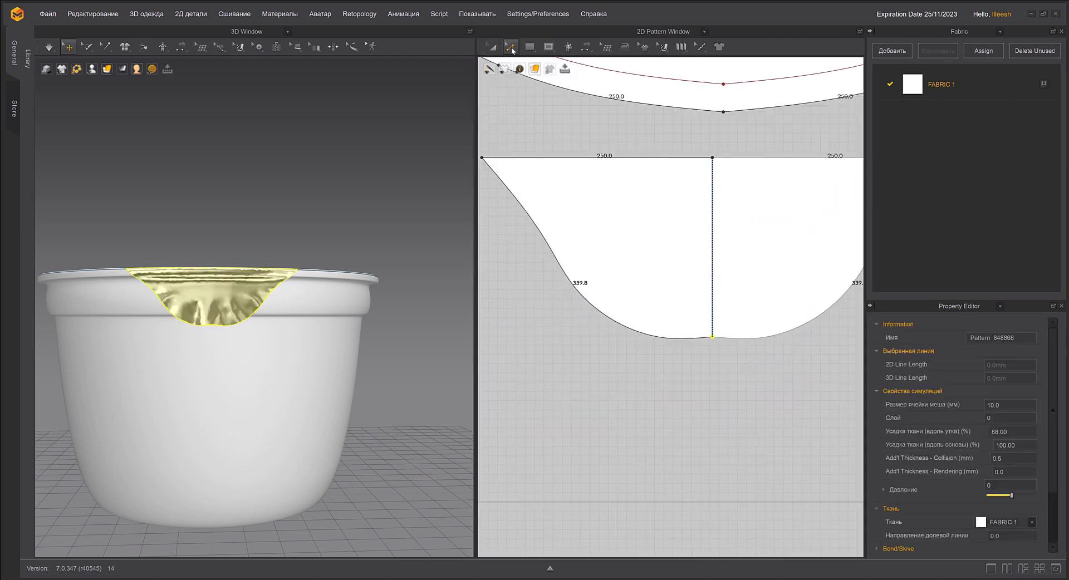
left_click(528, 100)
left_click(528, 111)
left_click(615, 320)
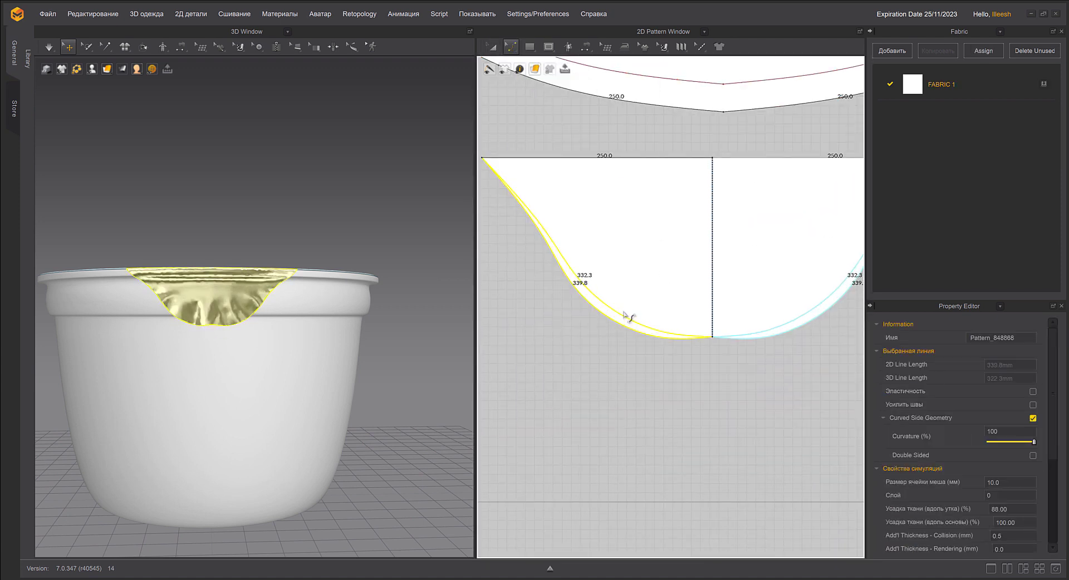
left_click(417, 301)
scroll(361, 298, "up", 3)
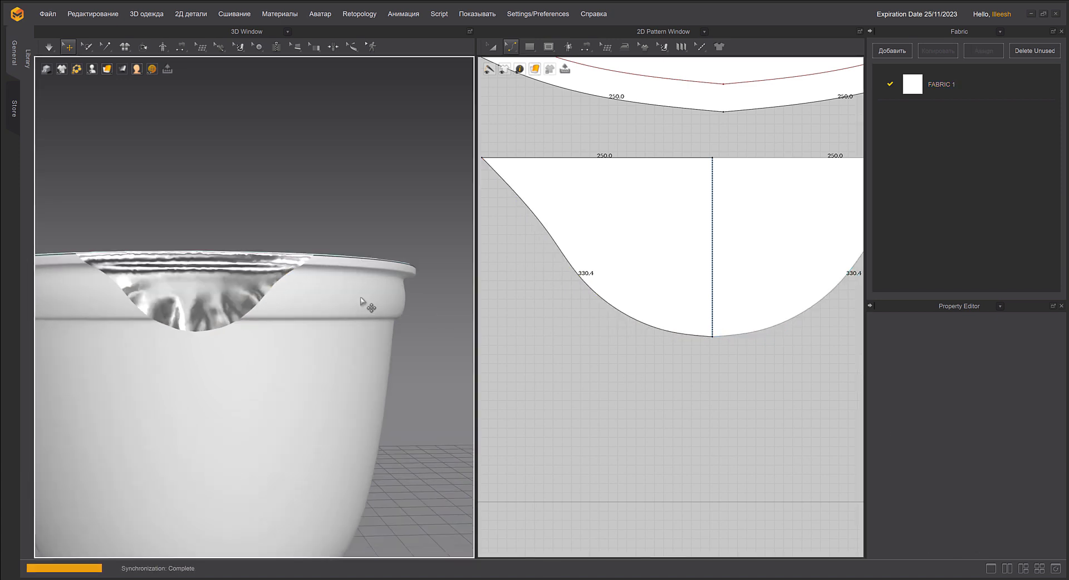
key("space")
Unfreeze the cover pattern on top of the pot
right_click_drag(368, 195, 349, 285)
left_click(349, 286)
right_click(380, 266)
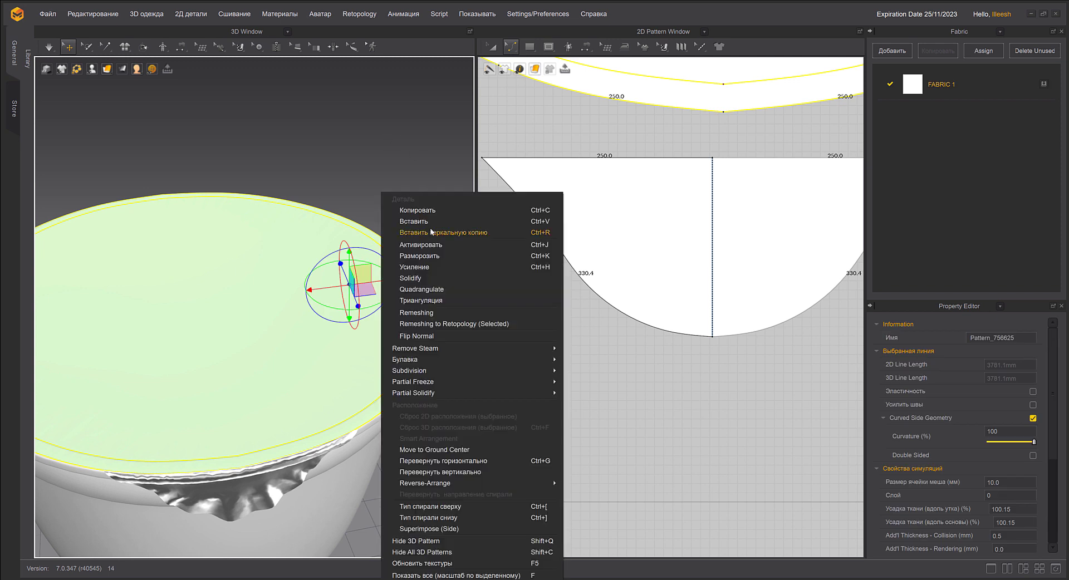
left_click(433, 246)
left_click(408, 177)
scroll(419, 186, "up", 8)
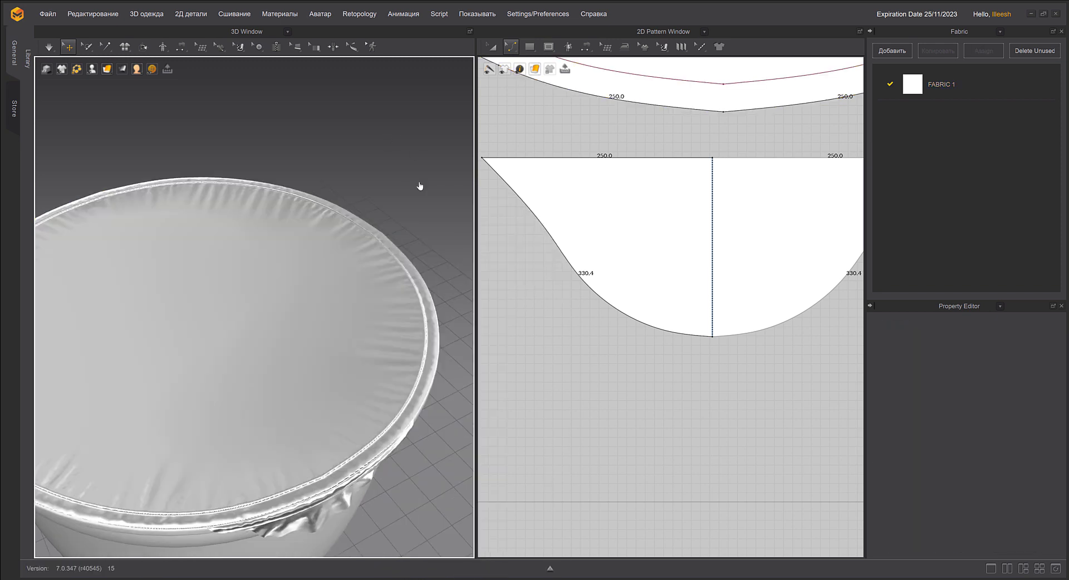
Select the seams joining the tab to the cover and set their 3D seamline intensity to 1 and thickness to 0.0 mm
left_click(587, 48)
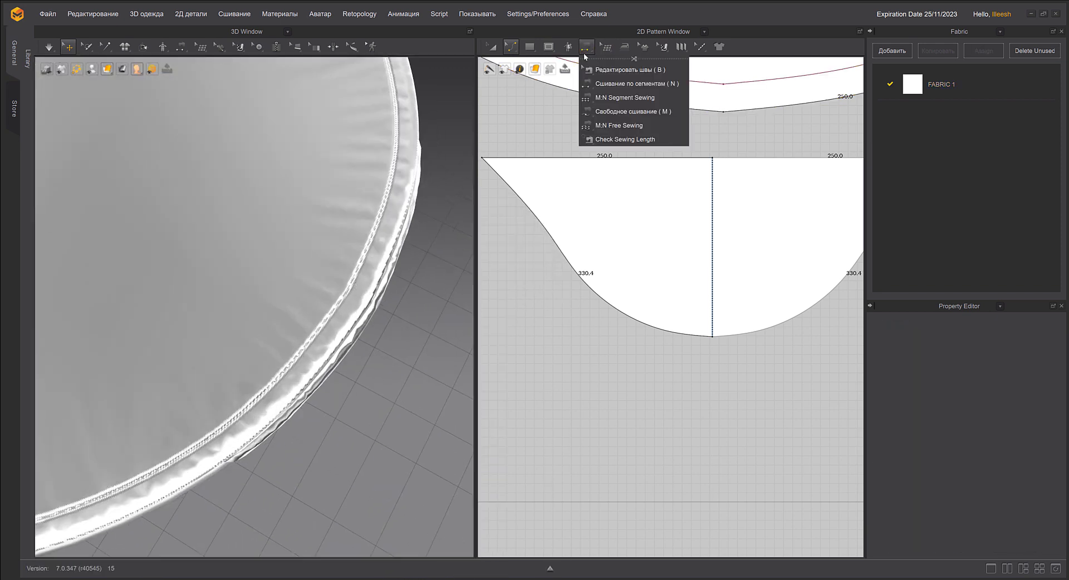
left_click(613, 85)
left_click(588, 49)
left_click(630, 70)
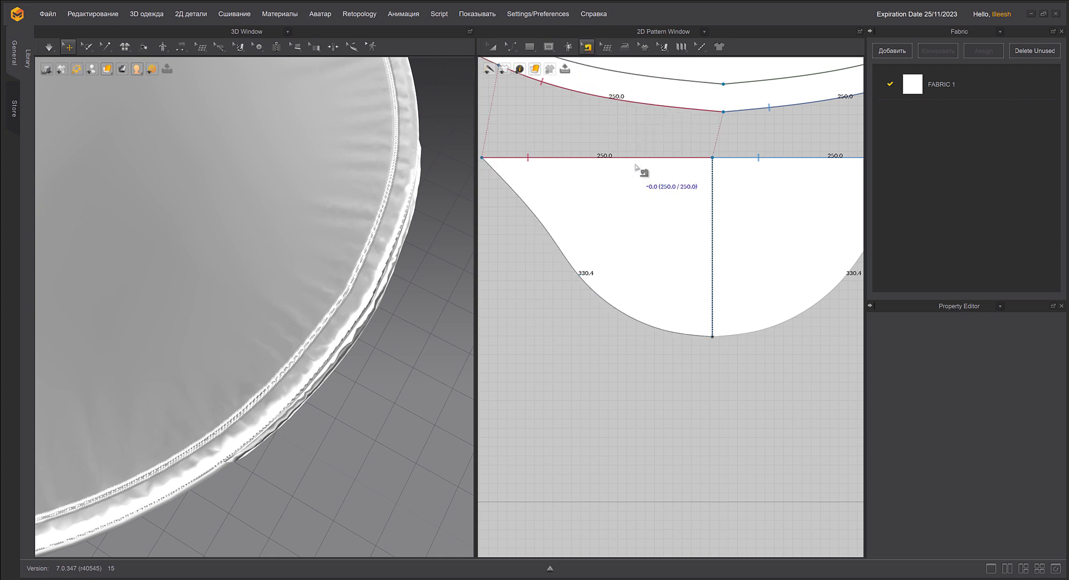
left_click(638, 159)
double_click(1015, 416)
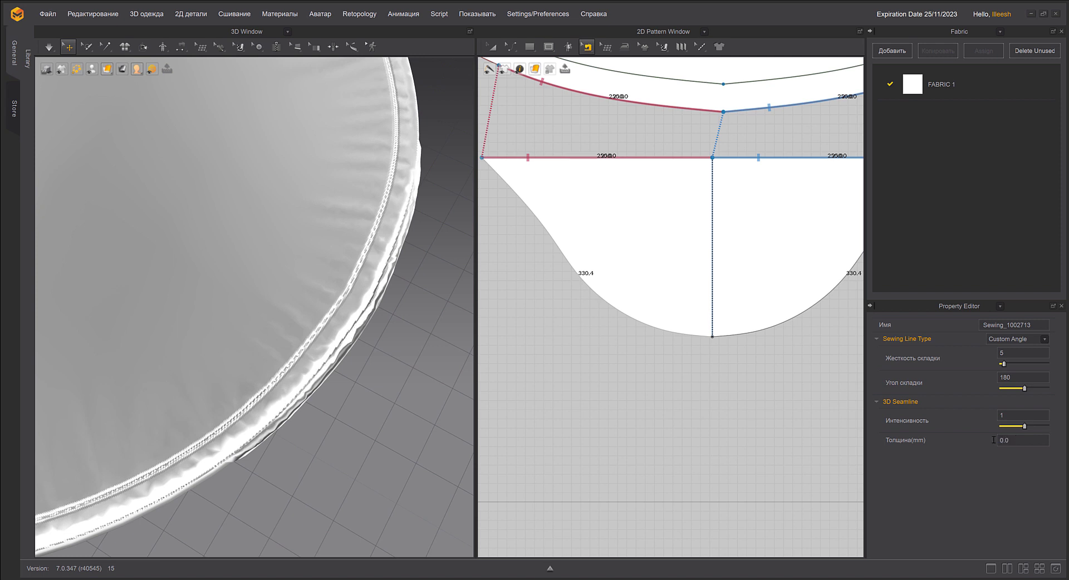
Set the tab seams' fold angle to 100 and fold strength to 1, and simulate the foil
double_click(1020, 378)
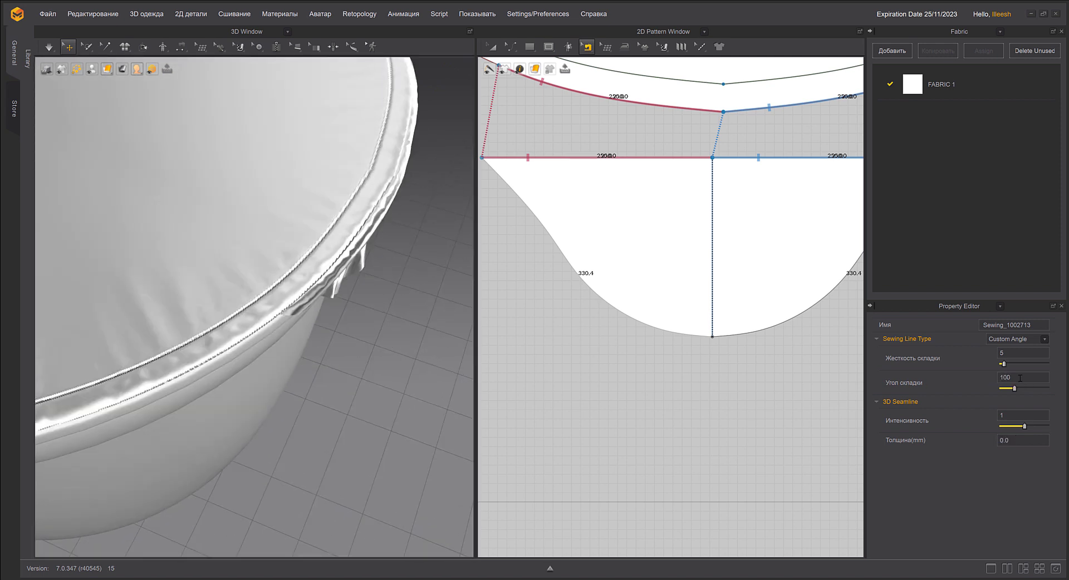
right_click_drag(415, 311, 397, 331)
key("space")
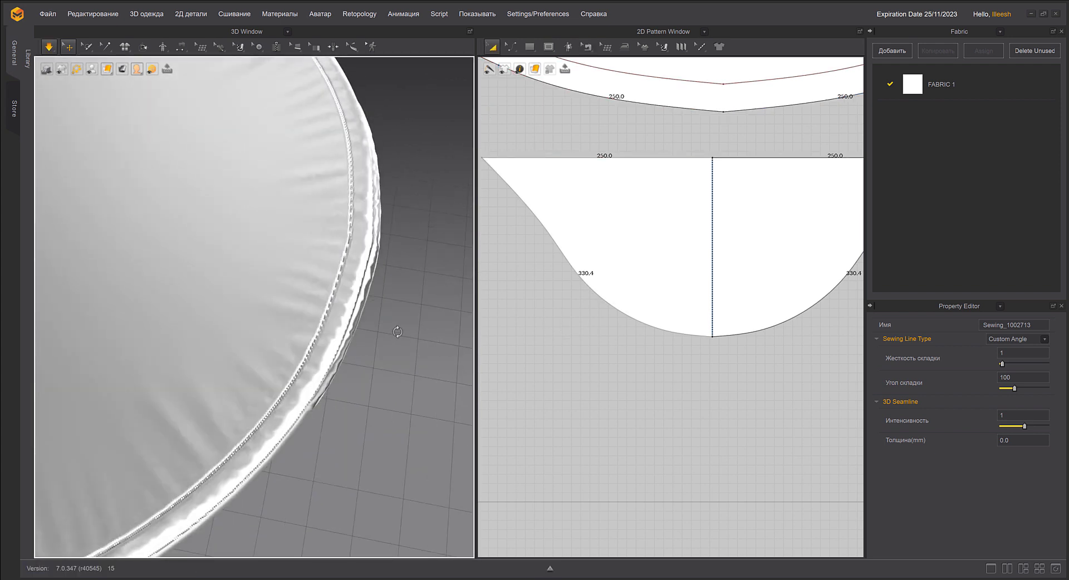
right_click_drag(397, 332, 478, 321)
key("space")
scroll(350, 263, "down", 4)
middle_click_drag(342, 313, 408, 303)
right_click_drag(409, 303, 301, 286)
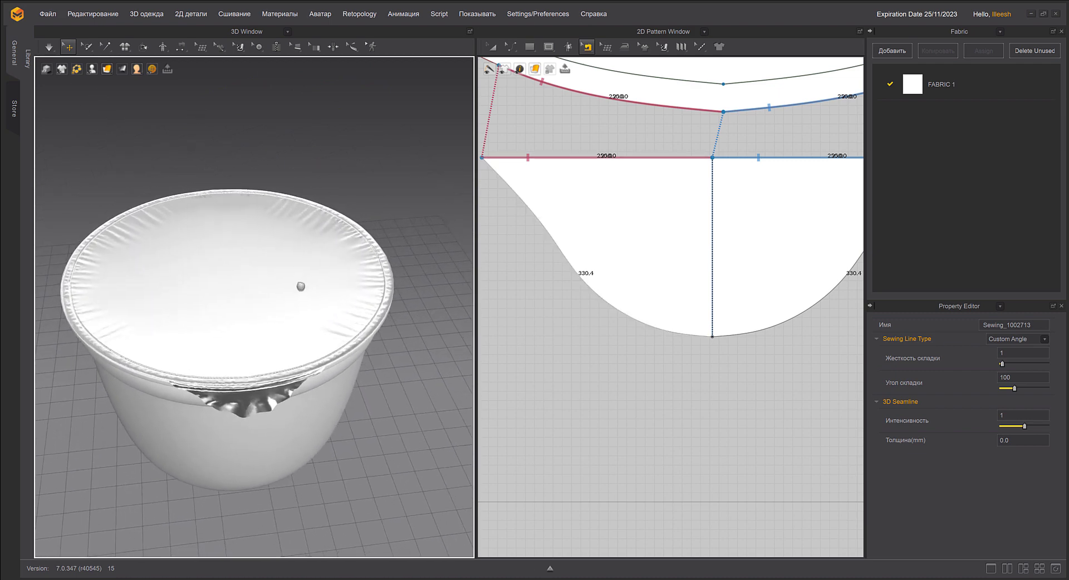
Set the particle distance of the cover and tab patterns to 5 mm and simulate them
left_click(493, 47)
scroll(560, 128, "down", 7)
middle_click_drag(651, 204, 716, 435)
scroll(602, 224, "down", 2)
left_click_drag(549, 100, 781, 415)
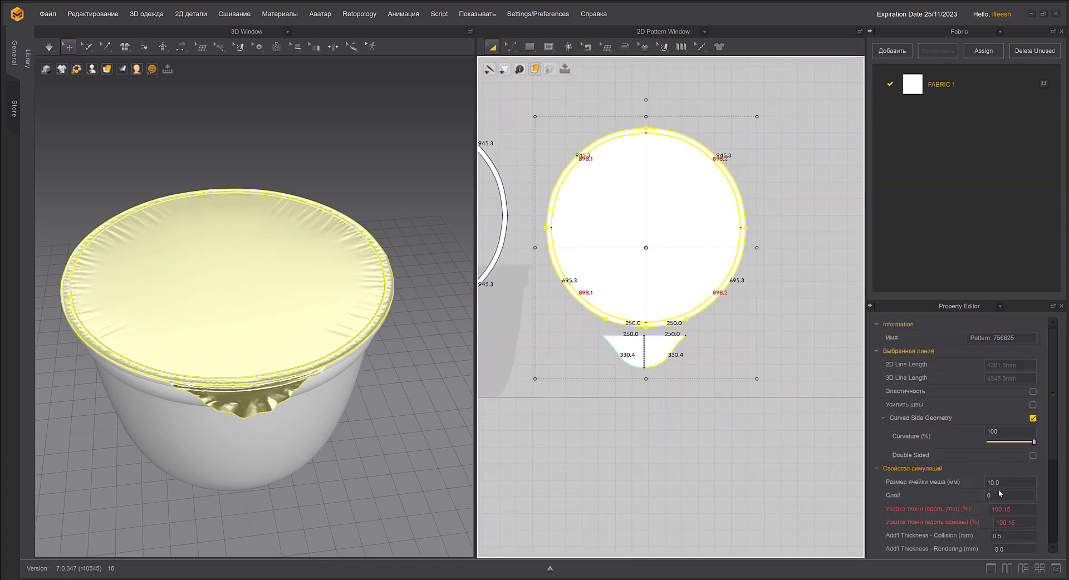
left_click(1007, 482)
type("5")
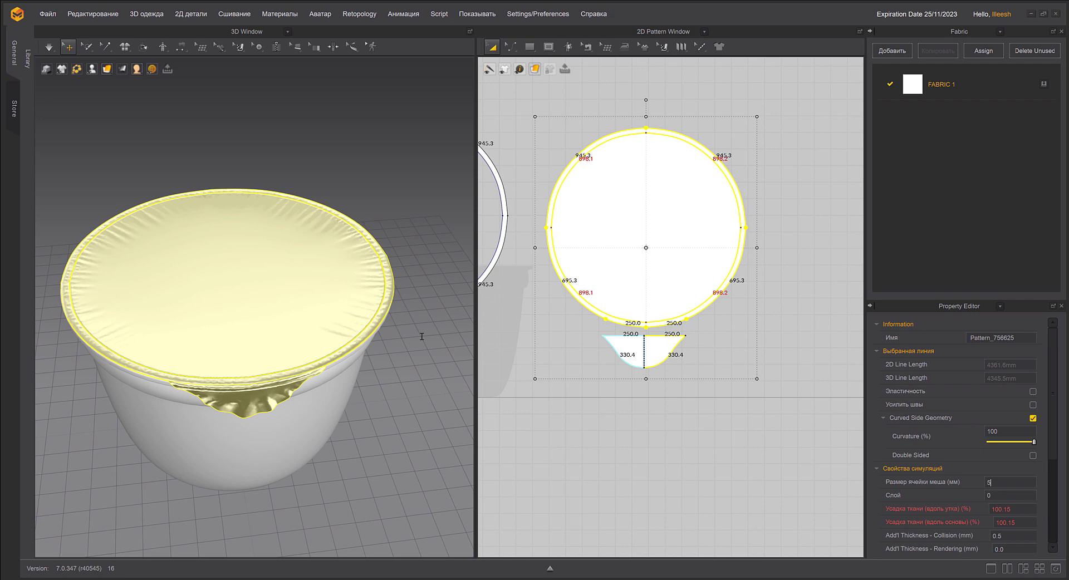
left_click(421, 337)
scroll(412, 362, "up", 10)
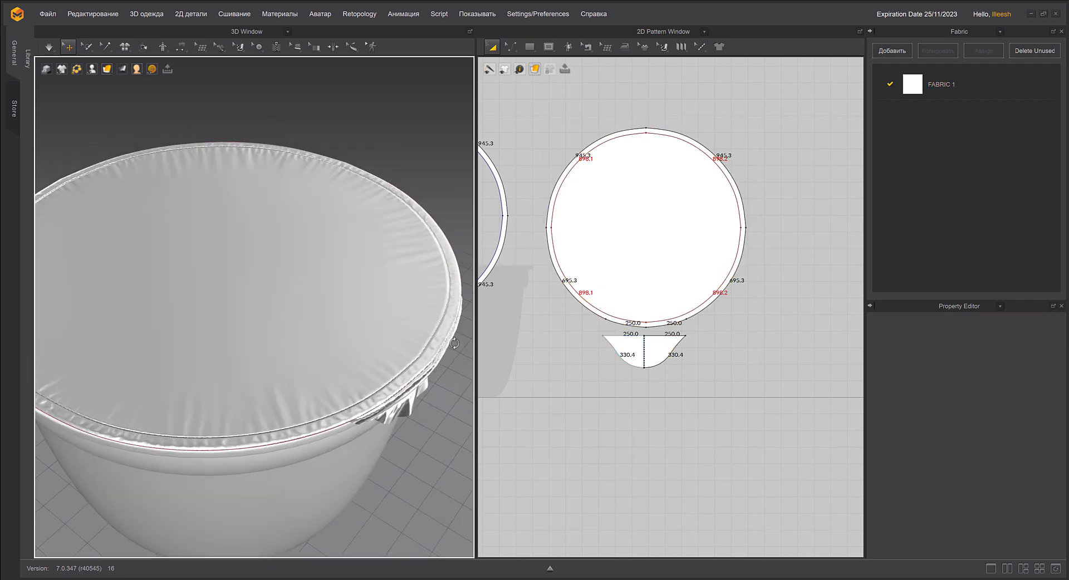
right_click_drag(393, 411, 282, 319)
key("space")
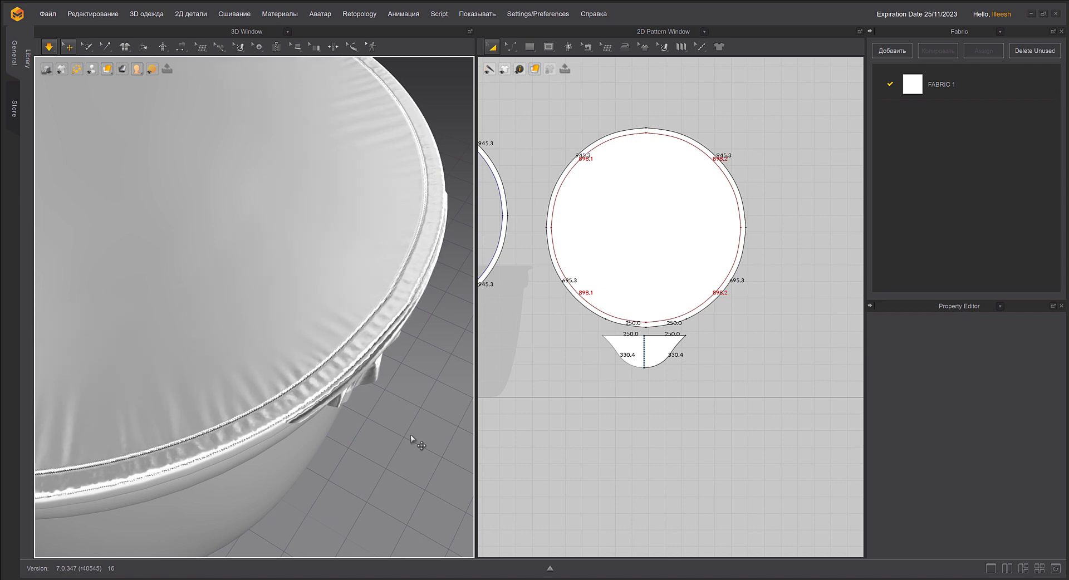
key("space")
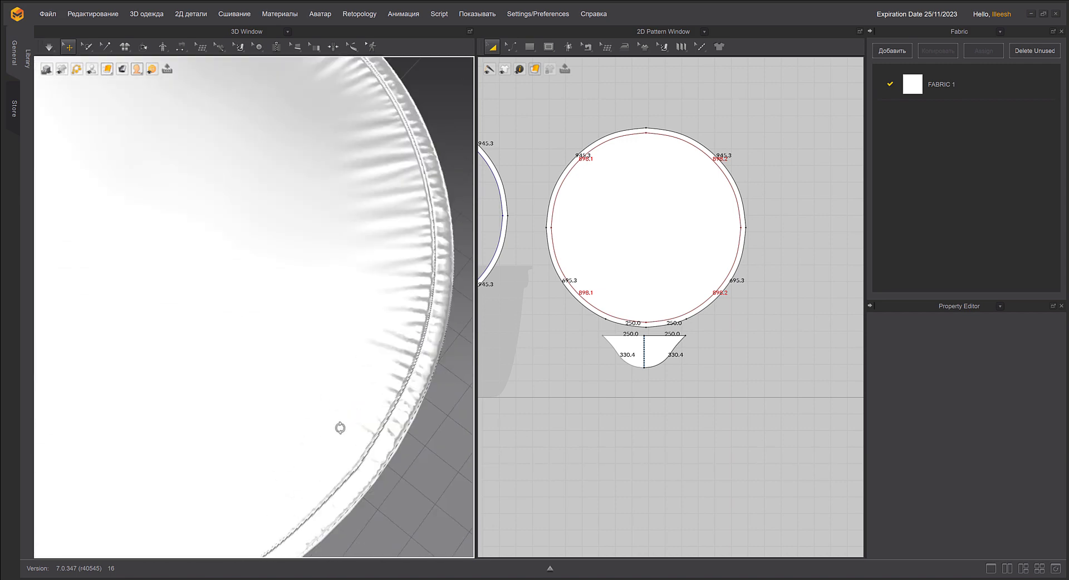
Set the particle distance of the cover and tab patterns to 10 mm
scroll(326, 396, "down", 5)
right_click_drag(326, 396, 430, 301)
scroll(312, 241, "up", 3)
right_click_drag(312, 240, 258, 283)
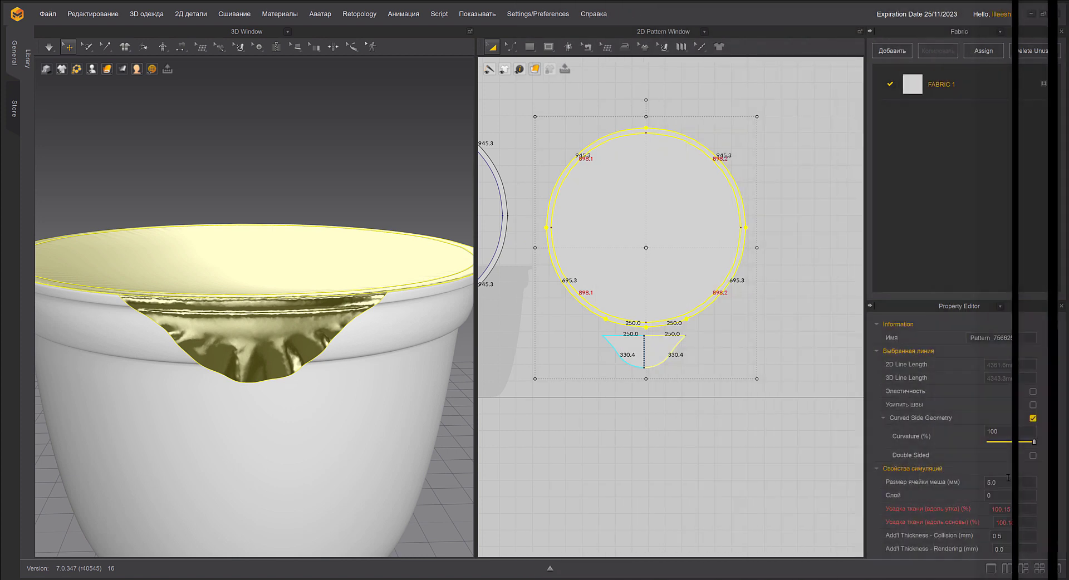
double_click(1009, 481)
type("10")
key("Return")
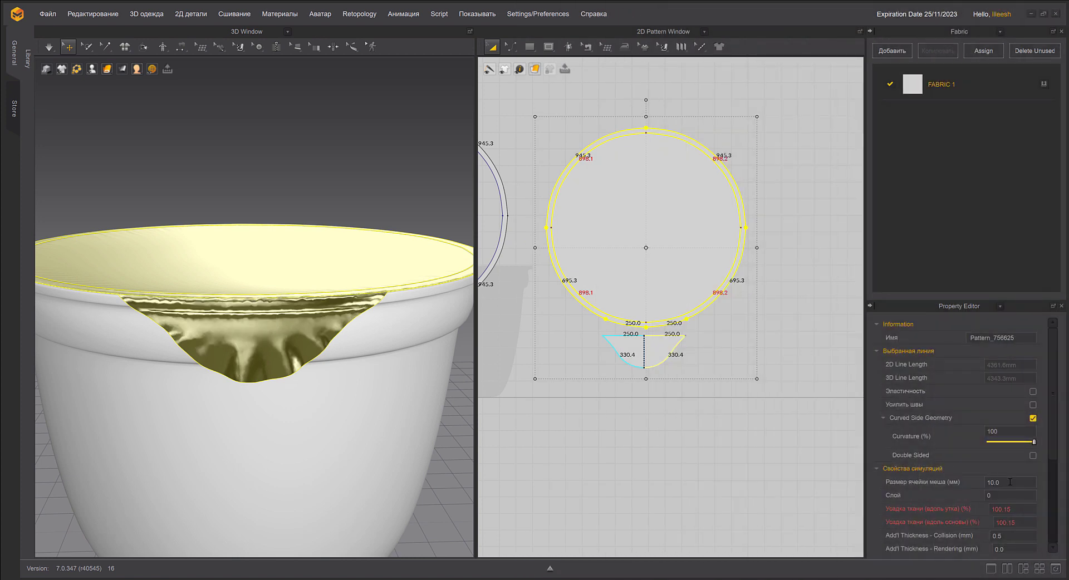
Select the tab pattern and set its weft shrinkage to 100%
scroll(594, 312, "up", 6)
middle_click_drag(591, 306, 544, 236)
left_click(511, 48)
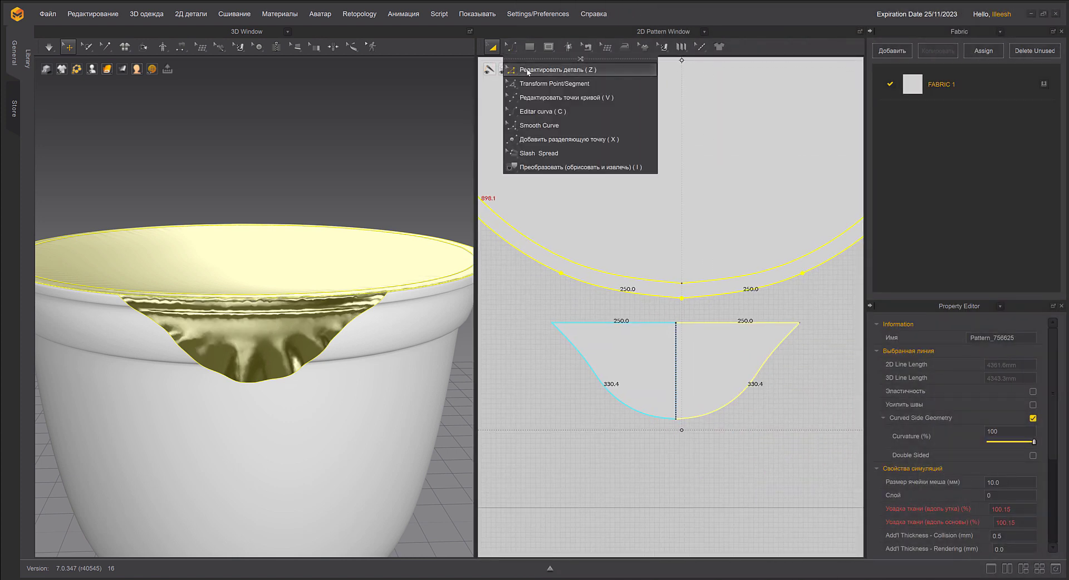
left_click(526, 71)
left_click(639, 321)
double_click(1020, 512)
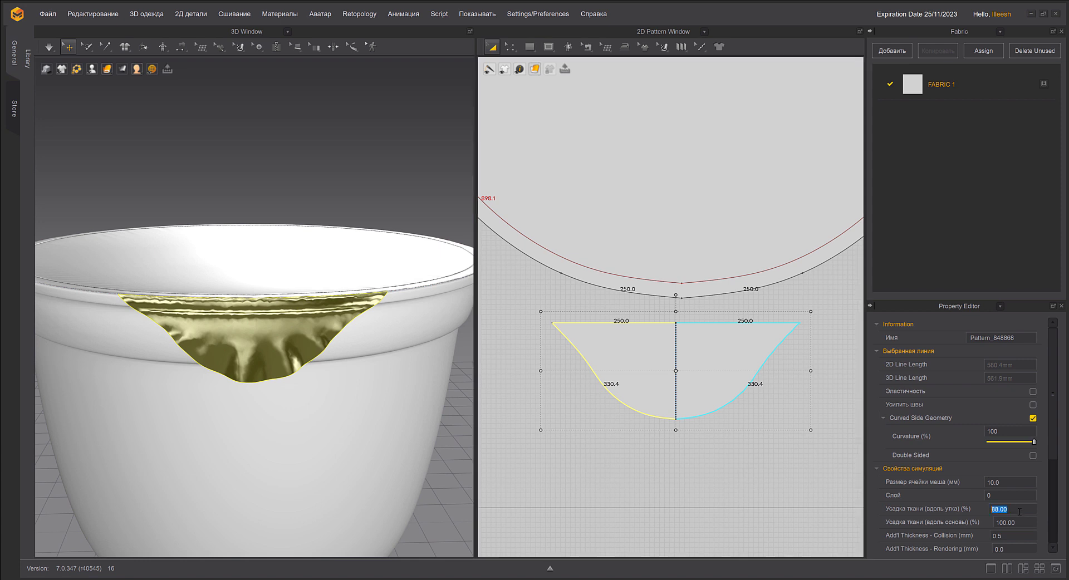
Merge the tab with the cover into one pattern along the tab's straight edge and the cover's matching lower arcs
left_click(513, 49)
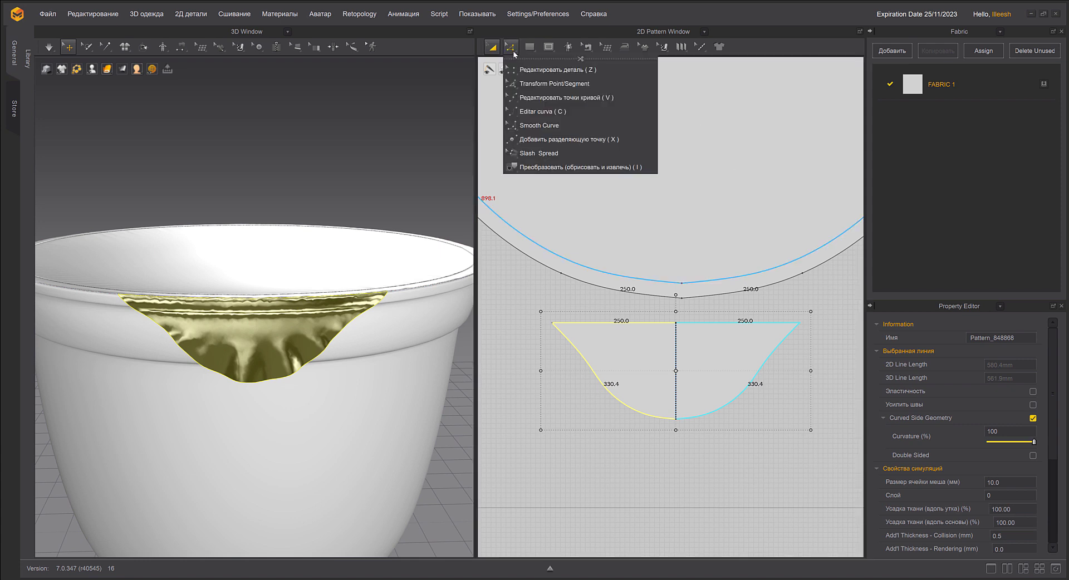
left_click(618, 249)
left_click(668, 299)
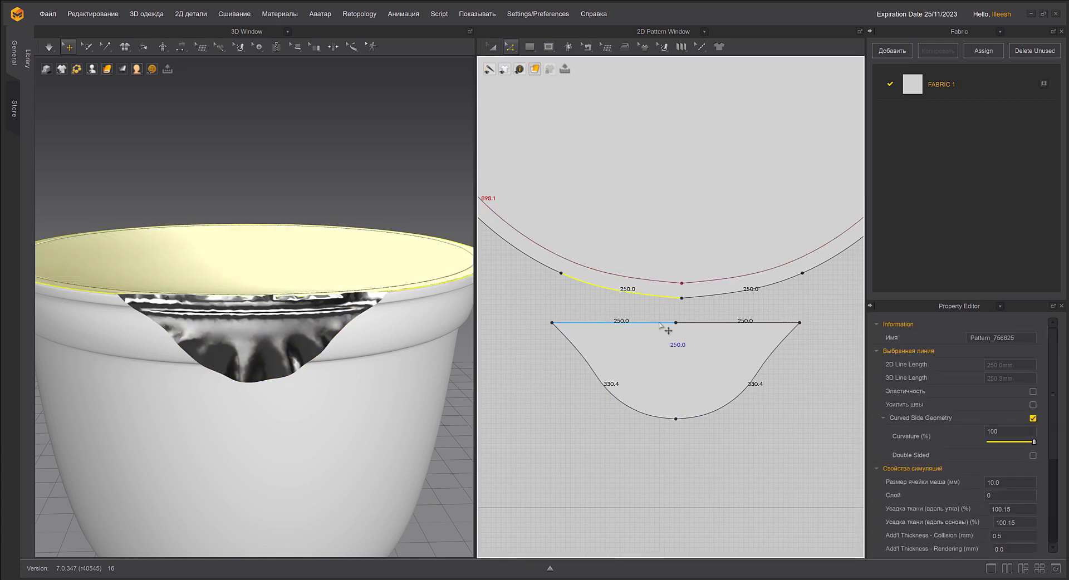
right_click(727, 328)
left_click(758, 435)
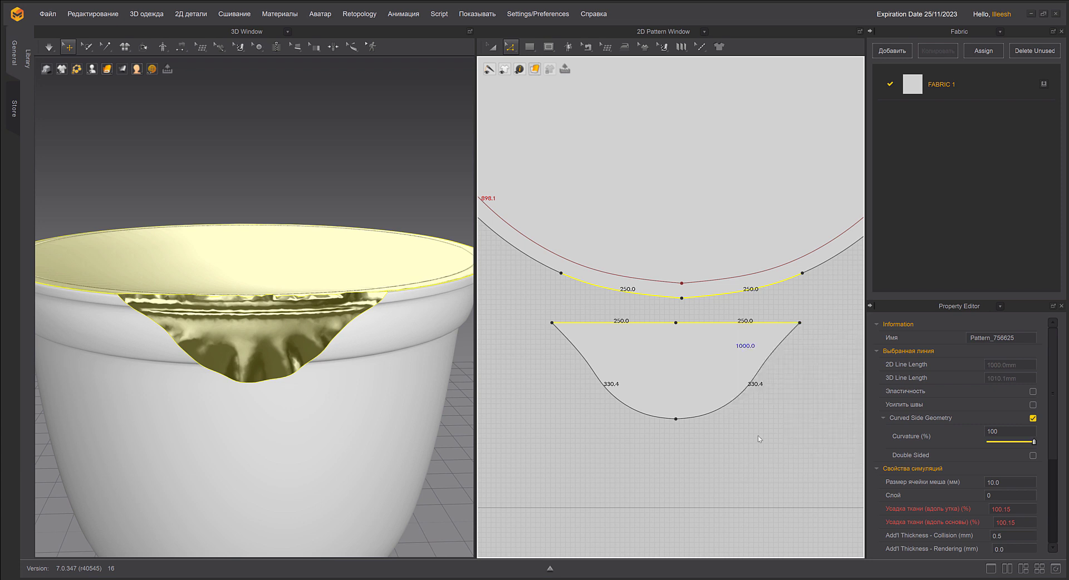
Simulate the merged foil cover, raise it slightly with the gizmo, and simulate it again
right_click_drag(318, 267, 353, 291)
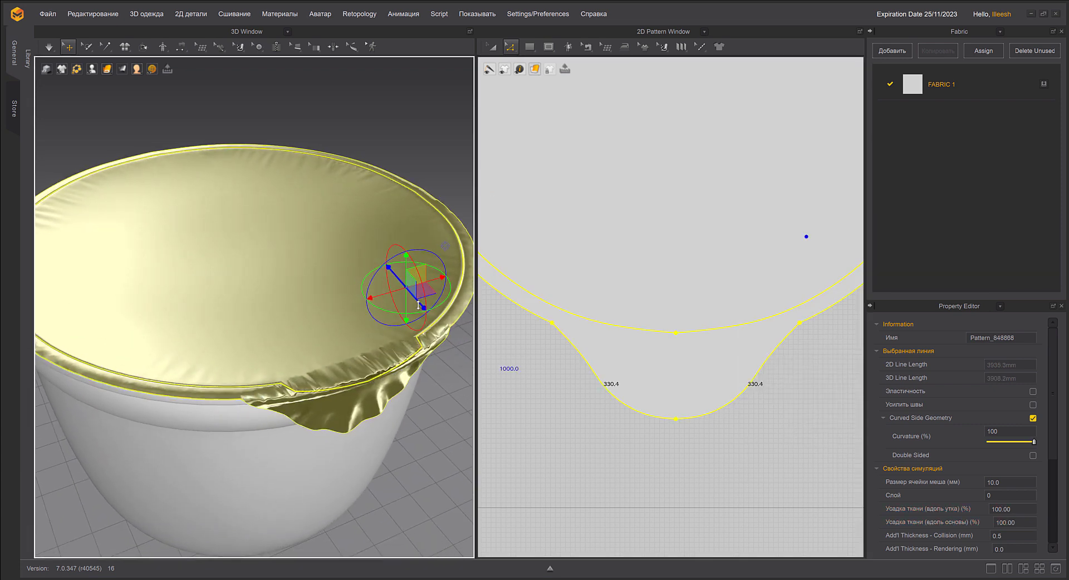
key("space")
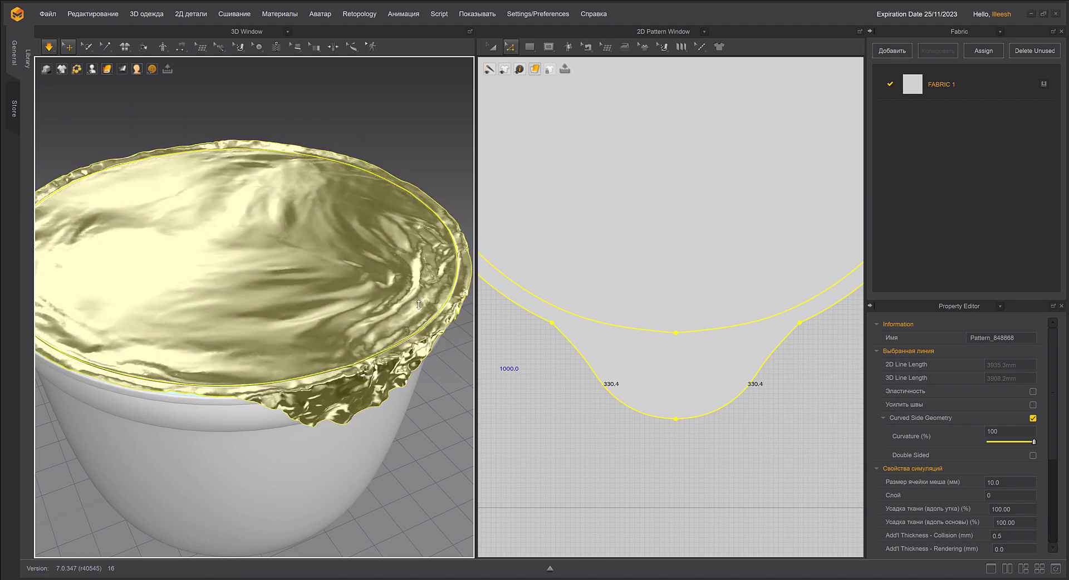
key("space")
left_click(398, 290)
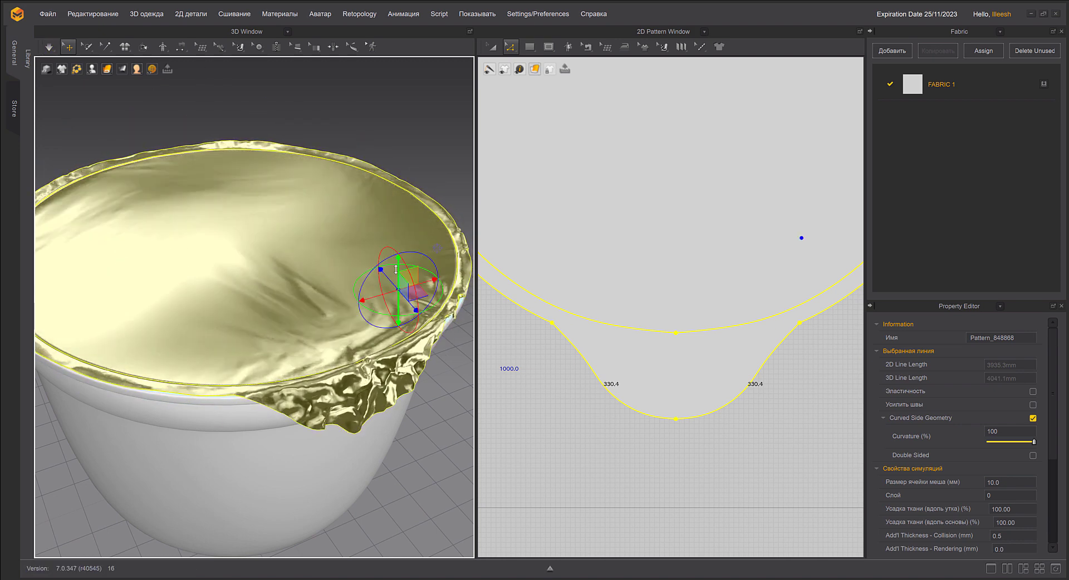
left_click_drag(400, 268, 399, 254)
key("space")
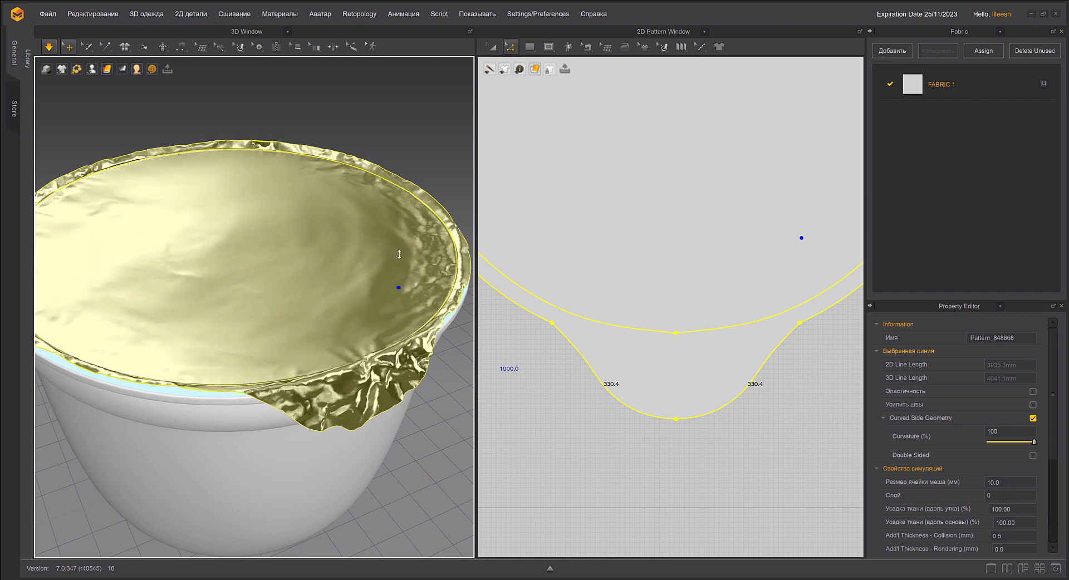
key("space")
Split the rim ring's outer edge 250 mm from its bottom centre point on both sides
right_click_drag(291, 286, 182, 262)
left_click(588, 49)
left_click(624, 84)
scroll(622, 278, "down", 6)
middle_click_drag(529, 254, 674, 296)
left_click(511, 49)
left_click(533, 138)
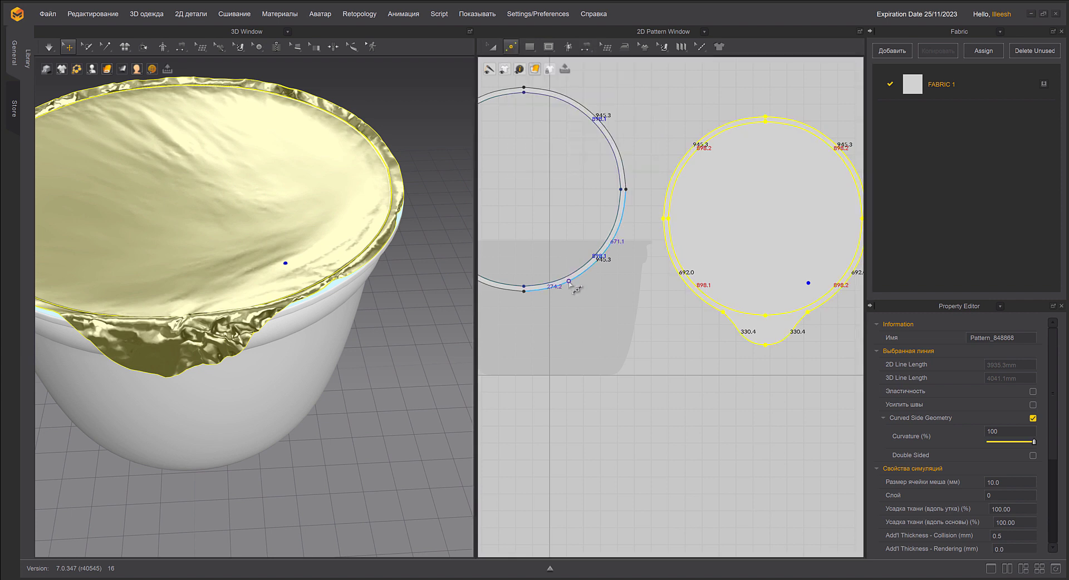
right_click(571, 285)
key("Escape")
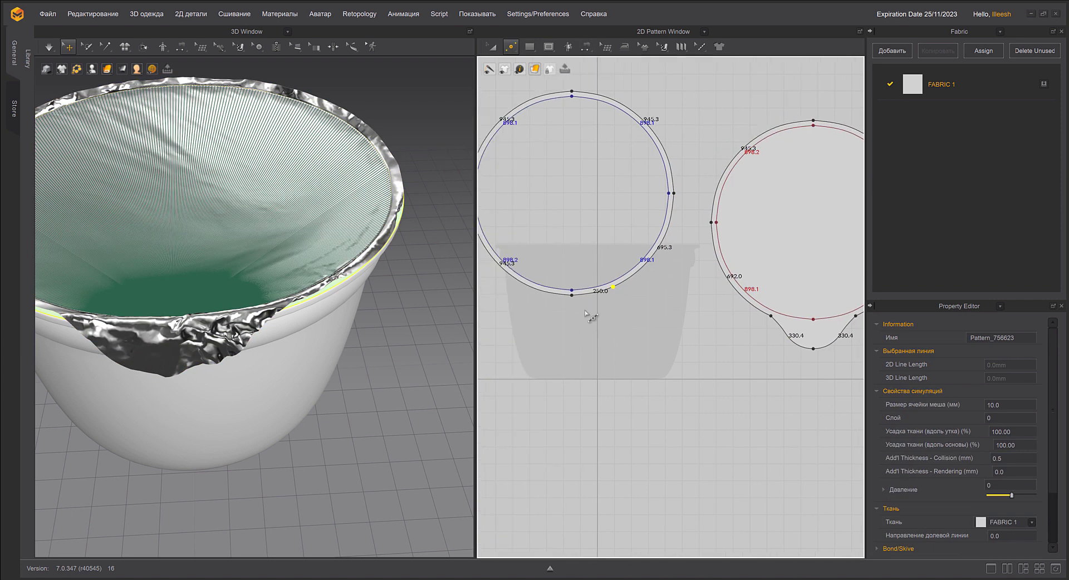
right_click(565, 287)
left_click(504, 379)
Sew the rim ring's lower-left outer arc to the matching 692 mm arc of the foil cover with Segment Sewing
left_click(586, 47)
left_click(612, 89)
middle_click_drag(555, 352, 611, 342)
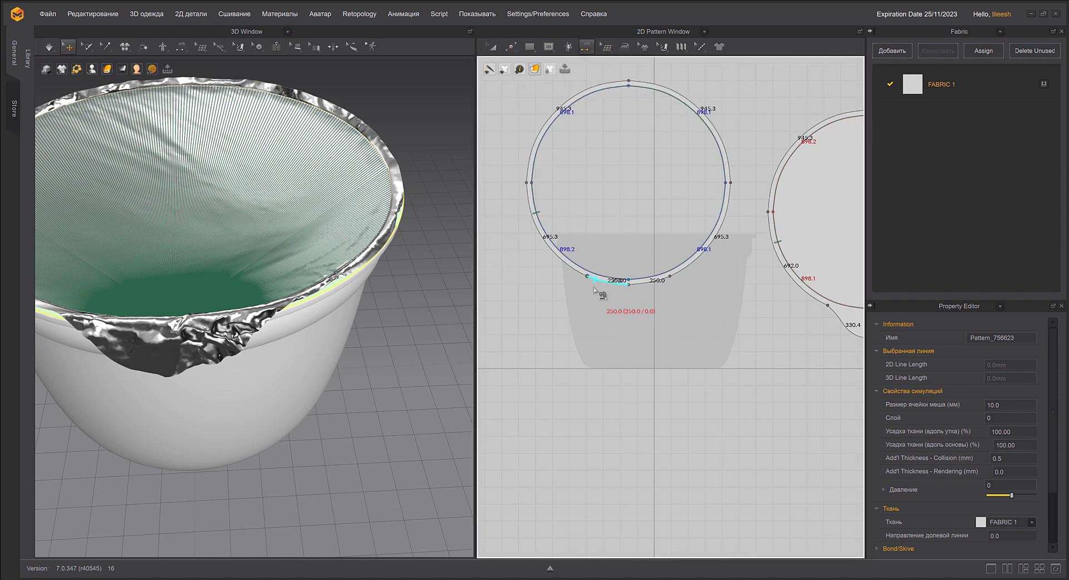
left_click(575, 272)
left_click(814, 302)
middle_click_drag(336, 308, 447, 298)
Extend both sides of the new seam with Edit Sewing around the ring's and cover's outer edges, leaving out the tab section
left_click(586, 46)
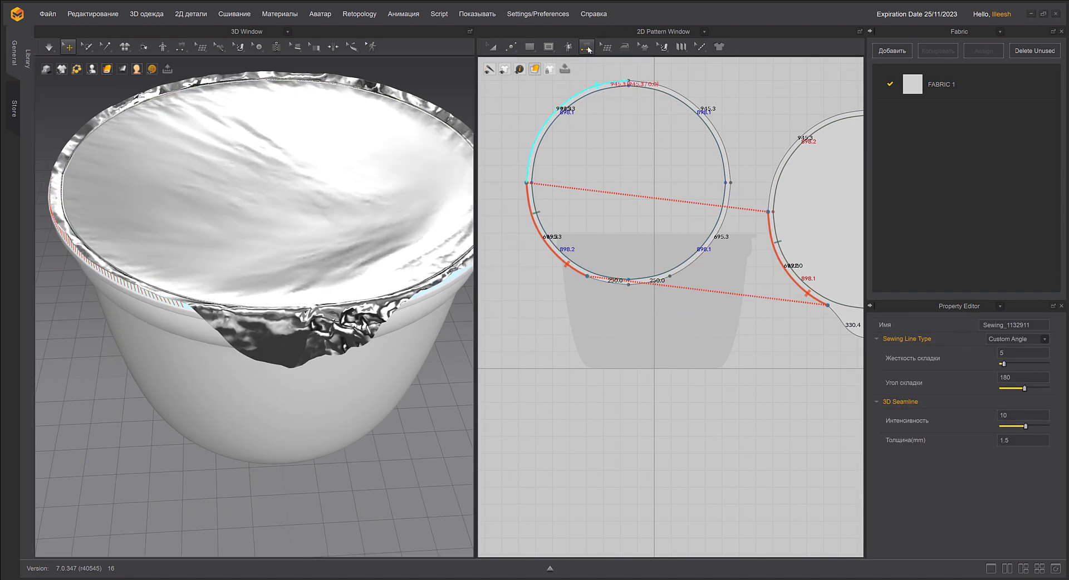
left_click(613, 70)
left_click_drag(526, 183, 671, 87)
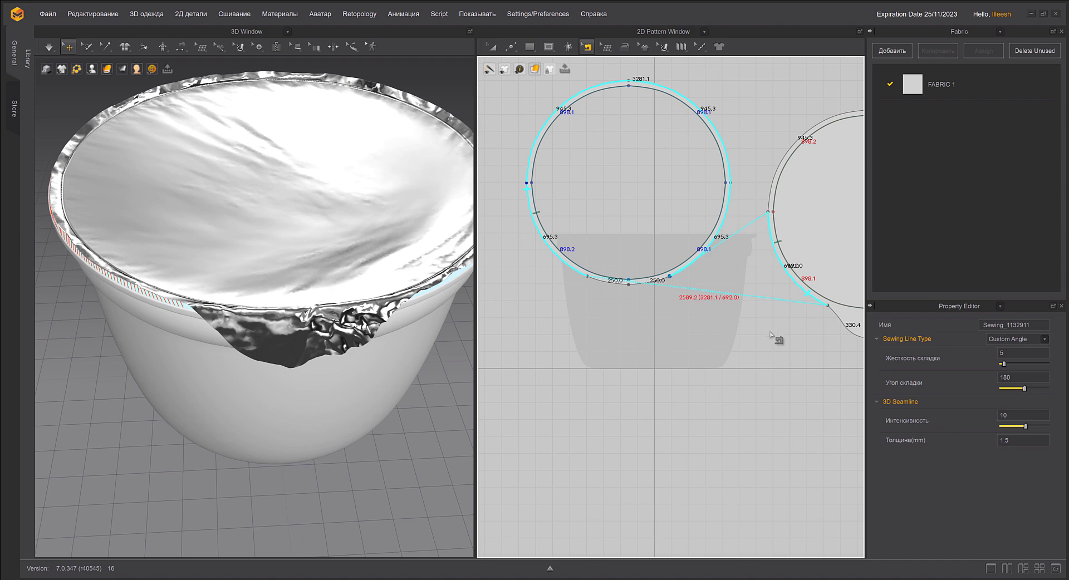
middle_click_drag(771, 334, 567, 353)
left_click(564, 231)
left_click(708, 325)
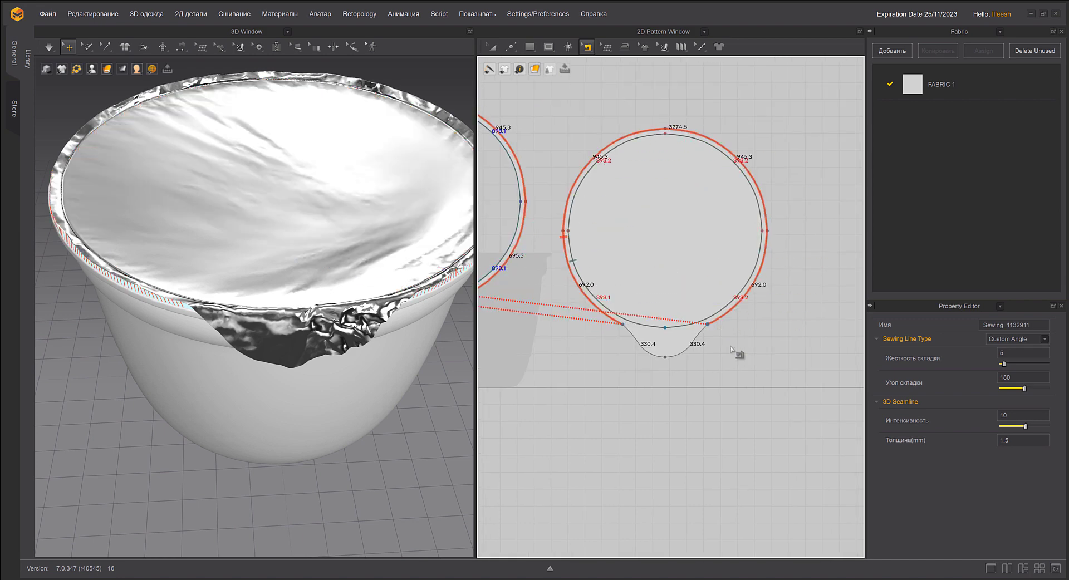
Simulate the newly sewn foil cover and pull on the tab cloth to reshape it
key("space")
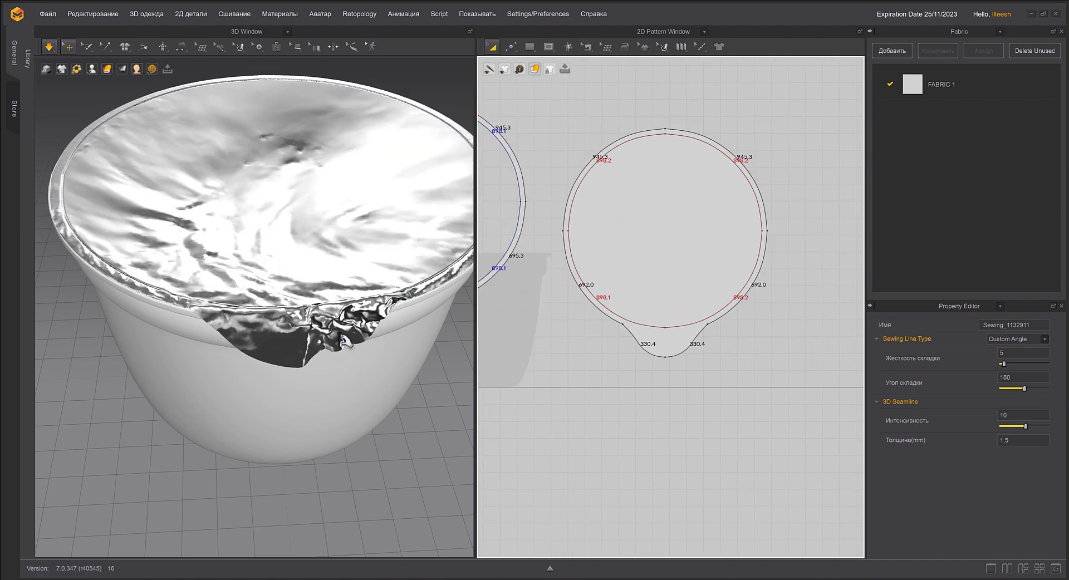
left_click_drag(341, 359, 365, 330)
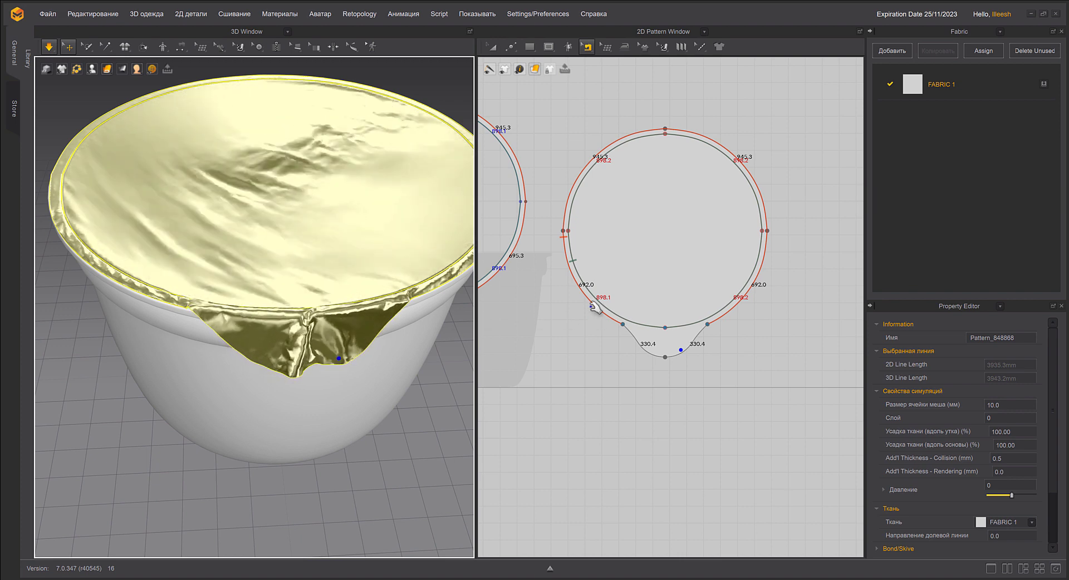
key("space")
Draw a straight internal line about 500 mm long between the two points where the tab meets the cover
scroll(653, 312, "up", 4)
middle_click_drag(633, 311, 614, 279)
left_click(589, 50)
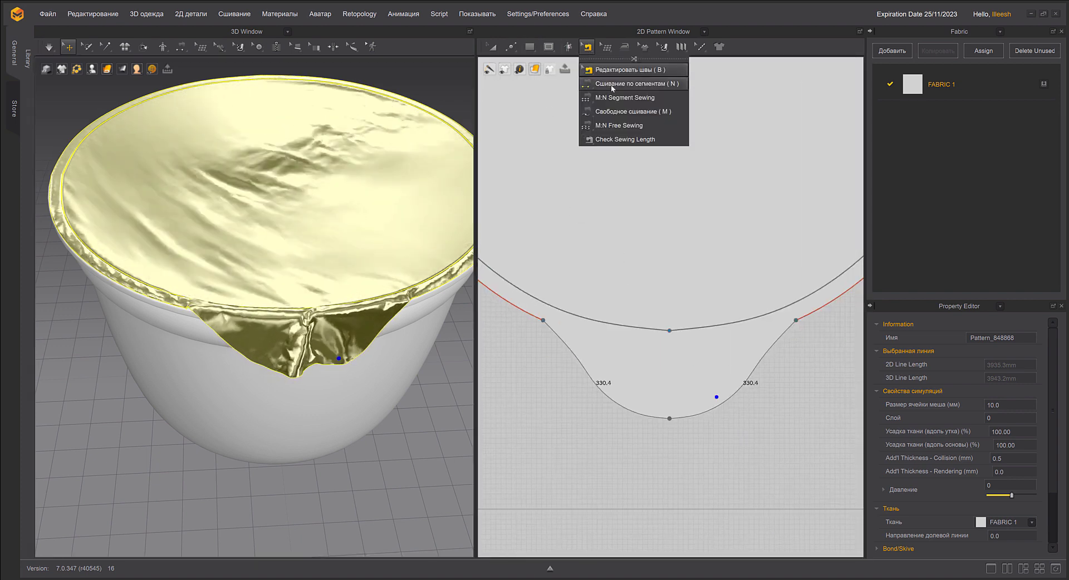
left_click(549, 46)
left_click(574, 72)
left_click(543, 321)
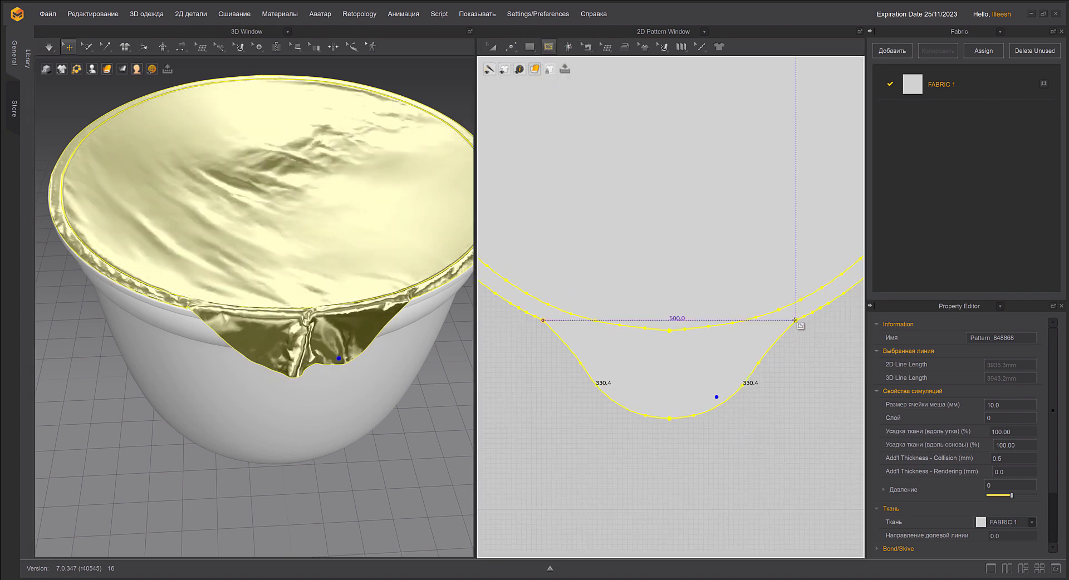
left_click(795, 320)
Bend the tab's internal line downward with Edit Curve to follow the rim, making it about 511.1 mm long
left_click(511, 47)
left_click(534, 111)
left_click(651, 275)
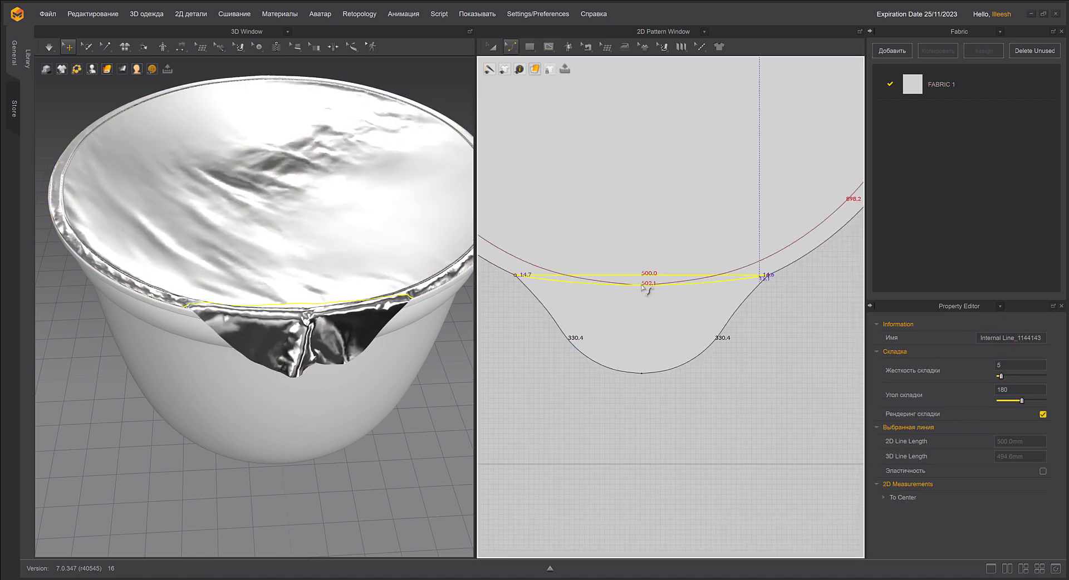
right_click_drag(339, 262, 380, 254)
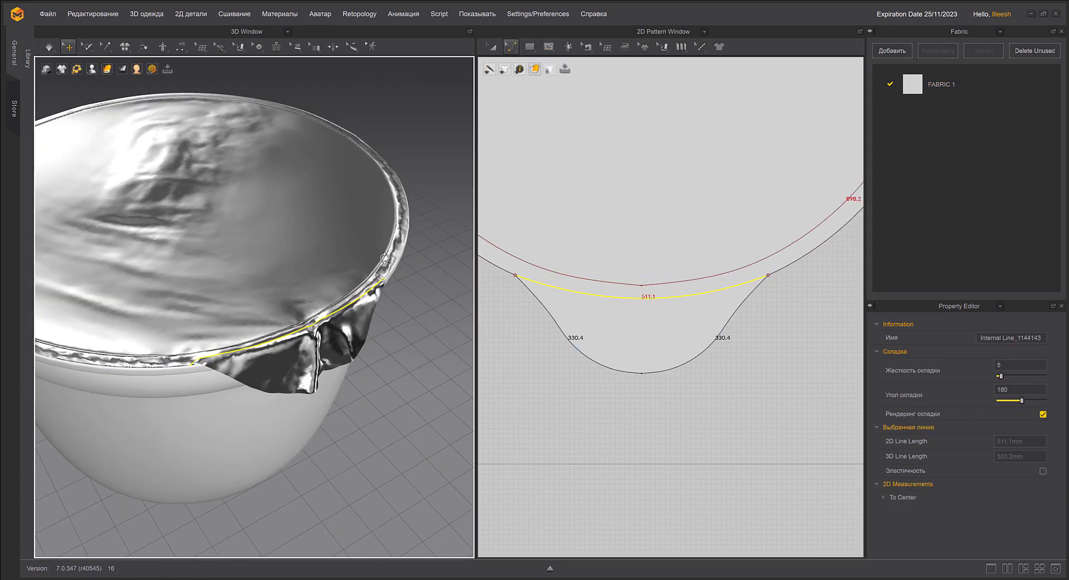
Sew the tab's curved internal line to the two adjoining 250 mm edges of the ring where the rim seam was left open
left_click(589, 49)
left_click(607, 84)
left_click(602, 300)
scroll(754, 313, "down", 5)
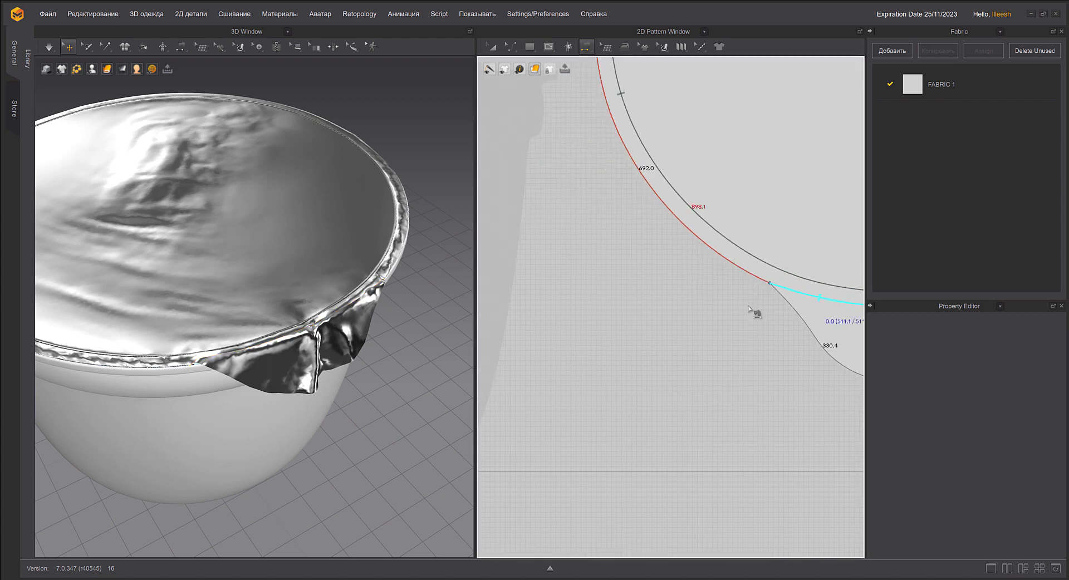
left_click(575, 220)
left_click(589, 49)
left_click(602, 70)
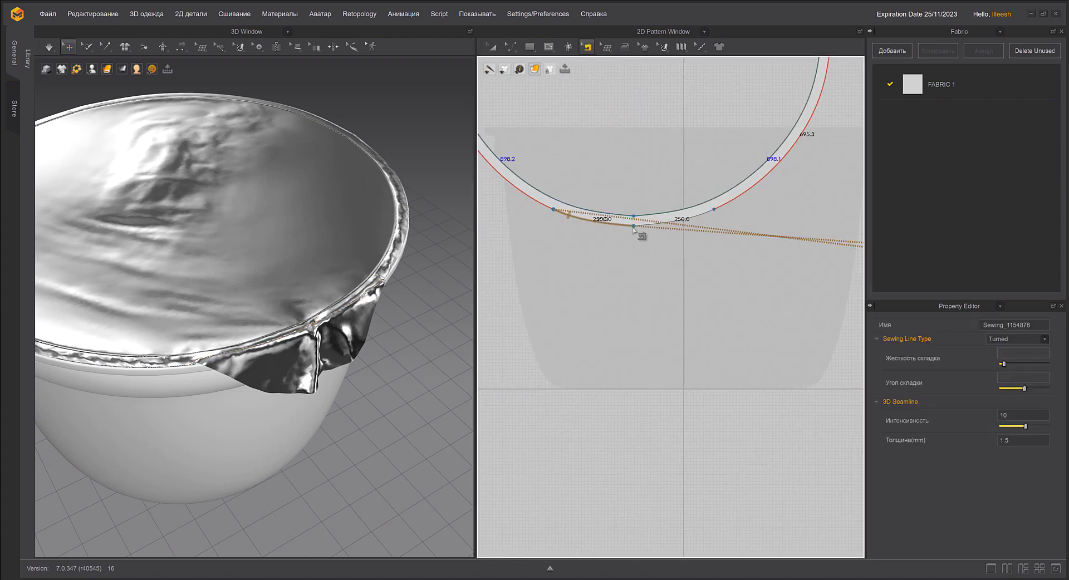
left_click_drag(634, 226, 711, 215)
Simulate the sewn cover, select its pattern, and pull the tab's tip down against the side of the pot
key("space")
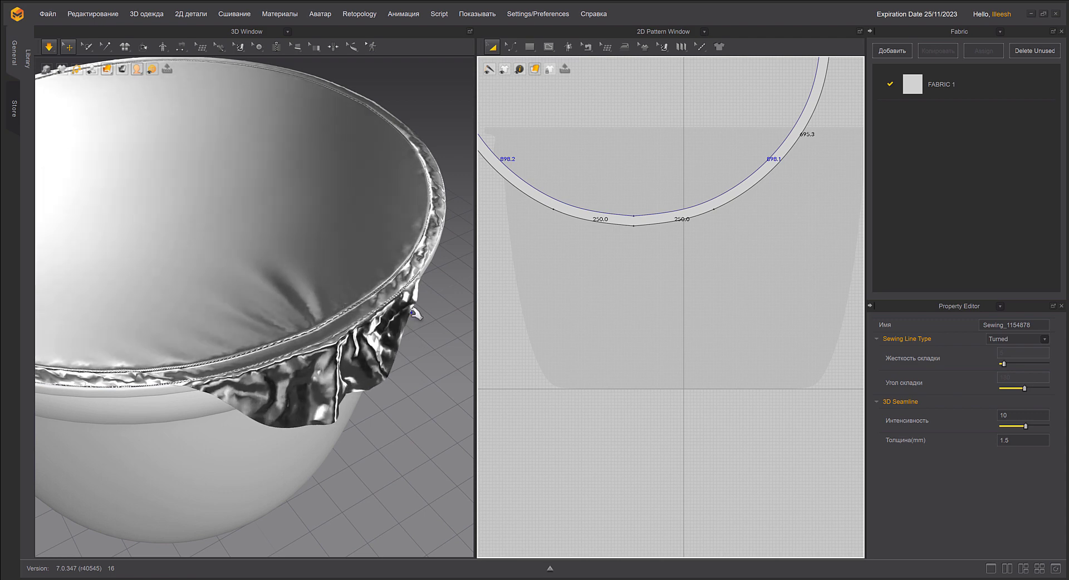
key("space")
right_click_drag(412, 339, 367, 301)
left_click(494, 47)
scroll(741, 189, "down", 5)
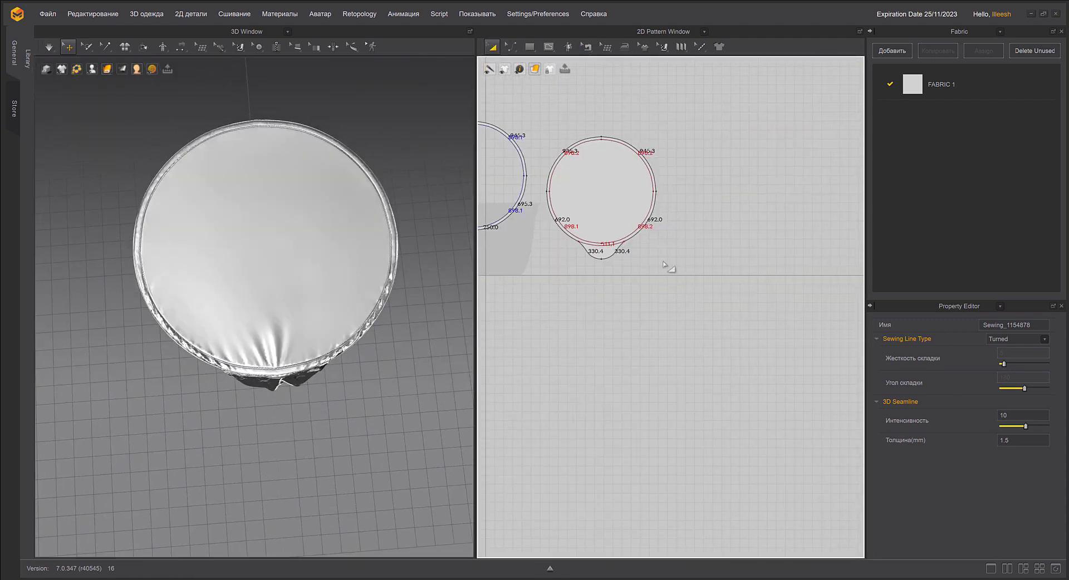
left_click(574, 228)
scroll(364, 372, "up", 2)
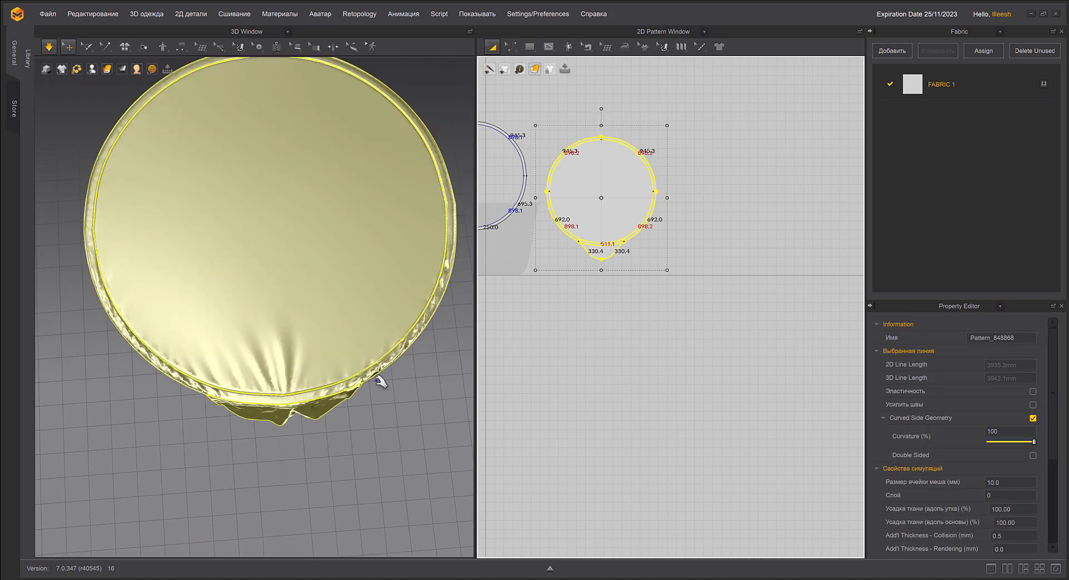
right_click_drag(381, 383, 387, 305)
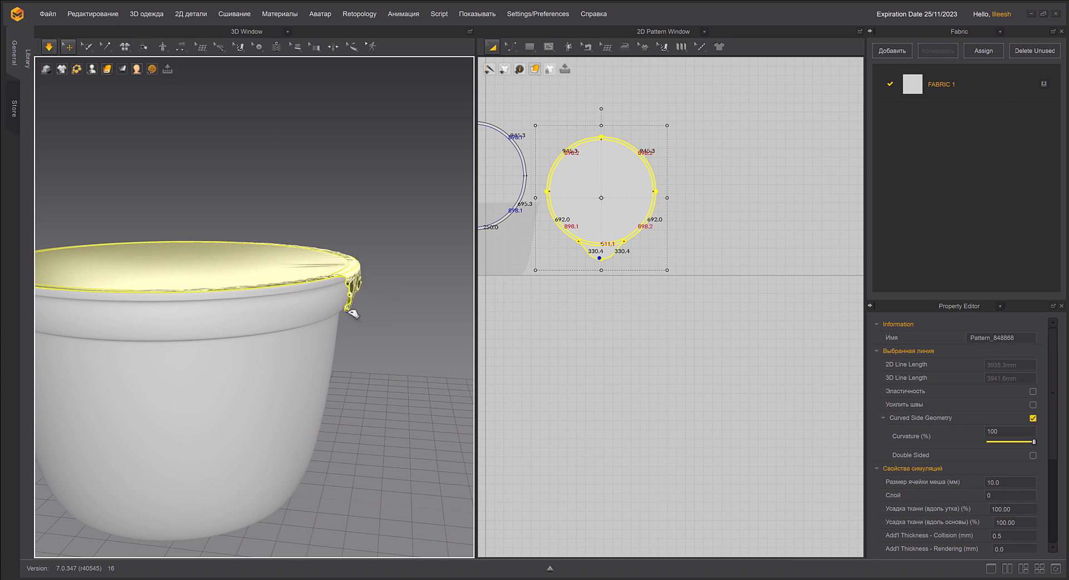
left_click_drag(353, 313, 294, 326)
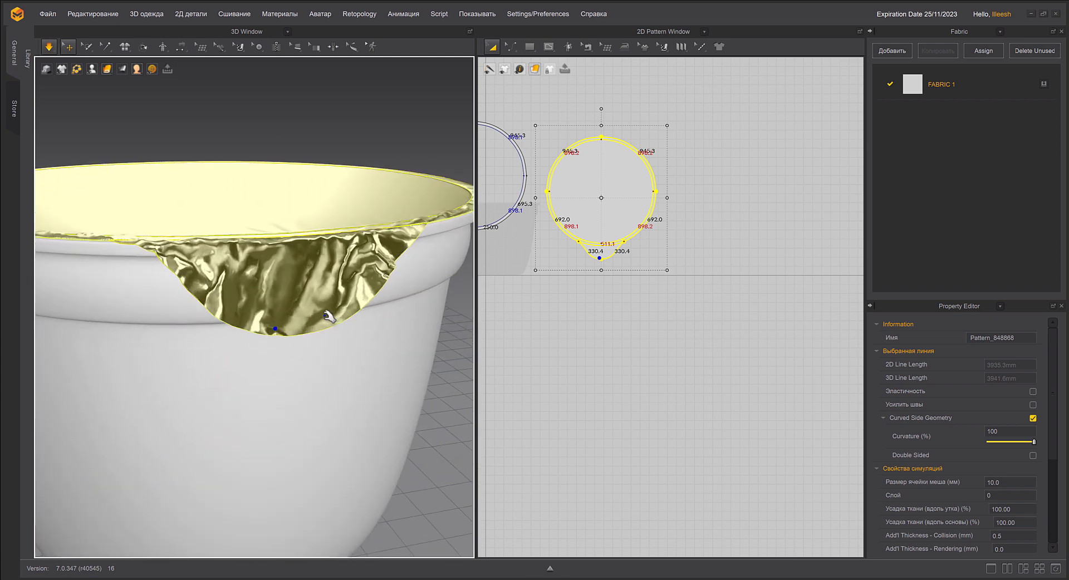
key("space")
Set the cover pattern's weft and warp shrinkage to 100.15% and restart the simulation
mouse_move(327, 281)
right_mouse_down()
mouse_move(323, 320)
mouse_move(328, 299)
right_mouse_up()
left_click(1020, 512)
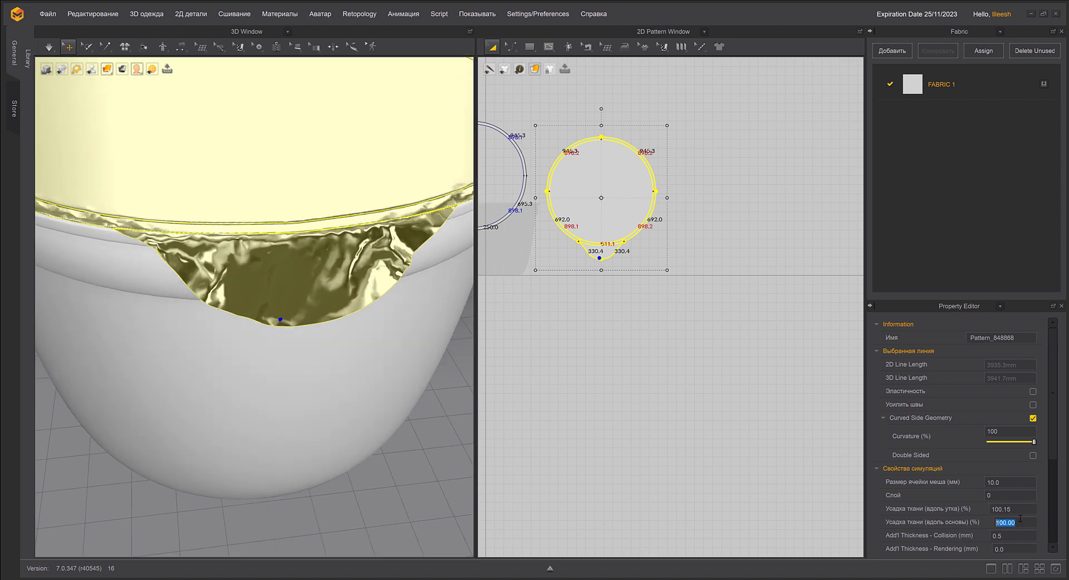
key("space")
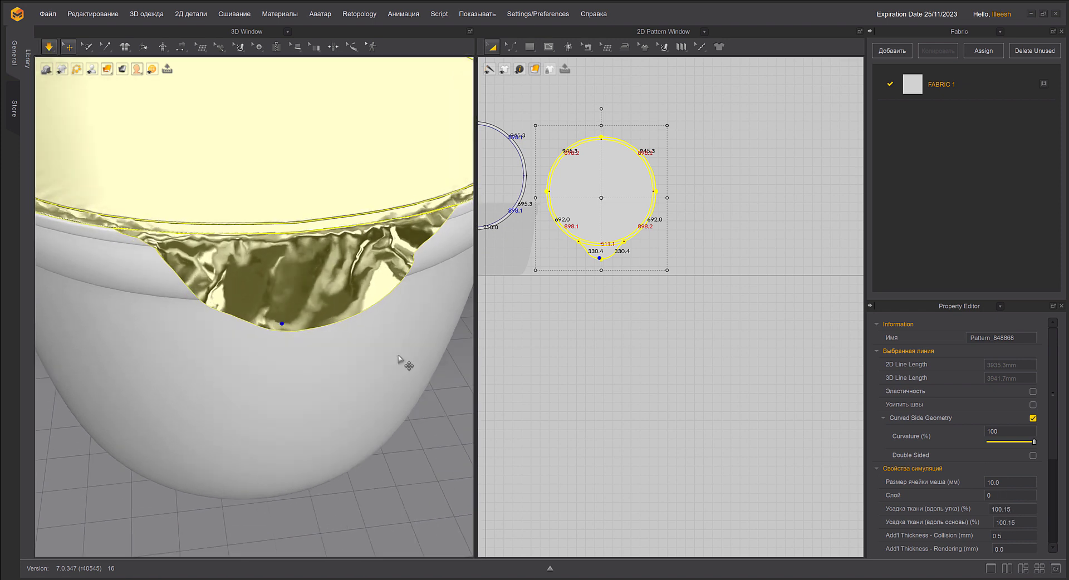
Pull the tab into shape along the pot's side during the simulation, then stop it and deselect the cover
right_click_drag(401, 367, 295, 342)
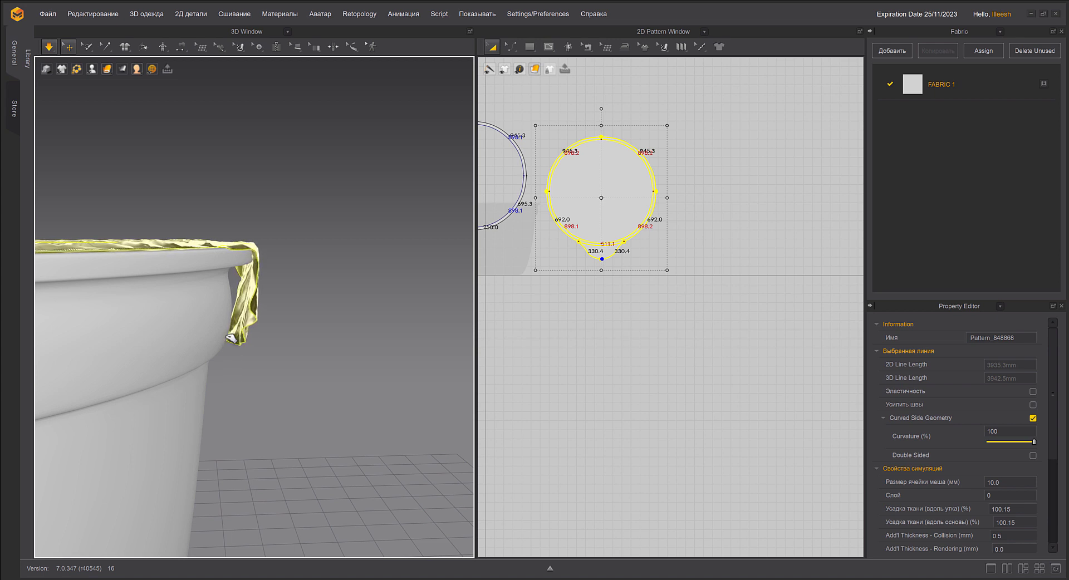
right_click_drag(230, 338, 372, 295)
left_click(329, 382)
key("space")
scroll(337, 385, "down", 6)
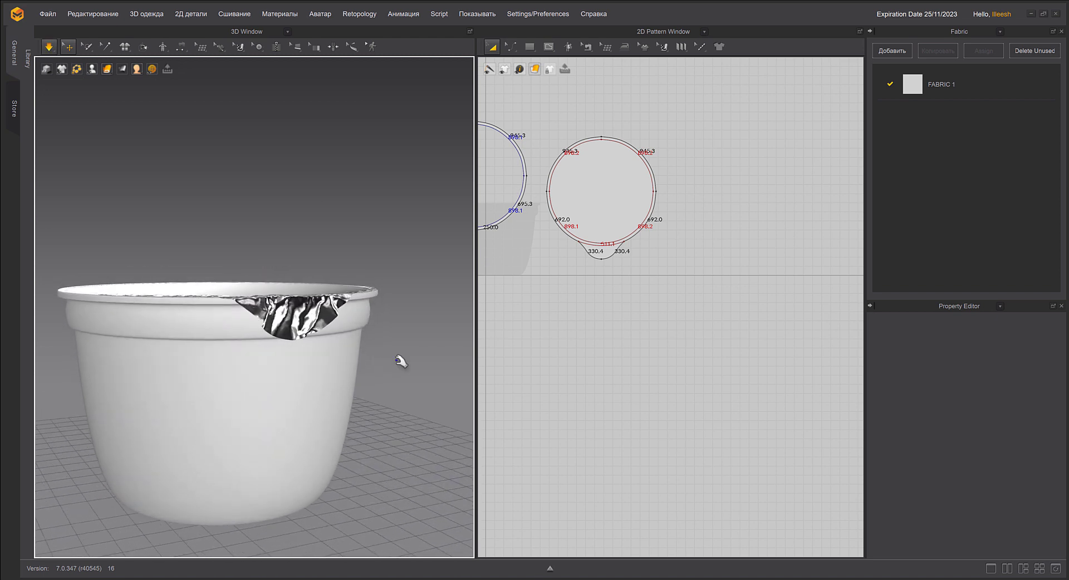
scroll(401, 362, "up", 5)
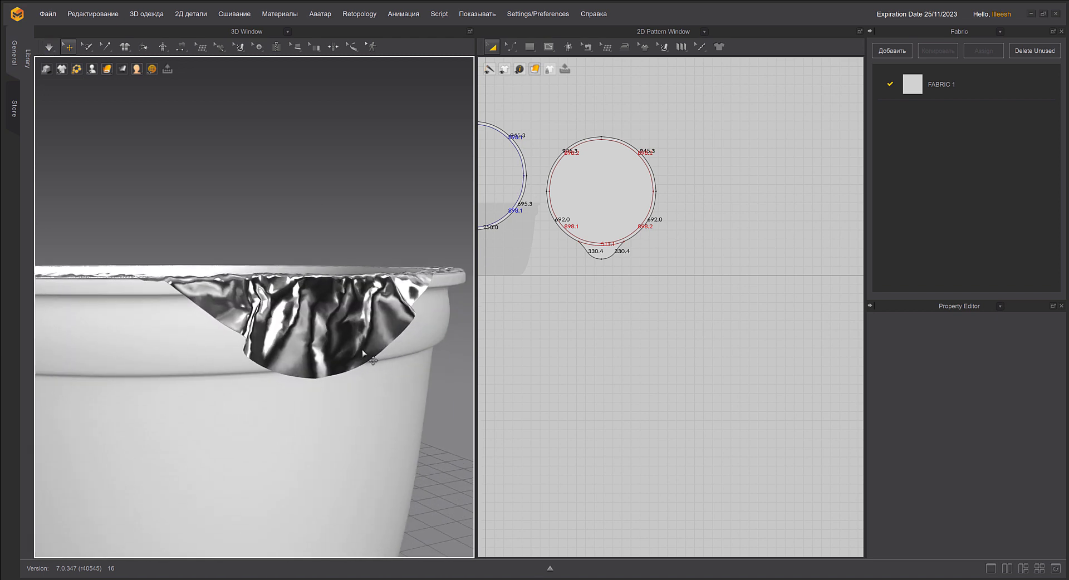
Move the upper curve point on each side of the tab inward, making the sides about 335.0 and 333.1 mm long
scroll(547, 112, "up", 5)
left_click(515, 49)
left_click(525, 71)
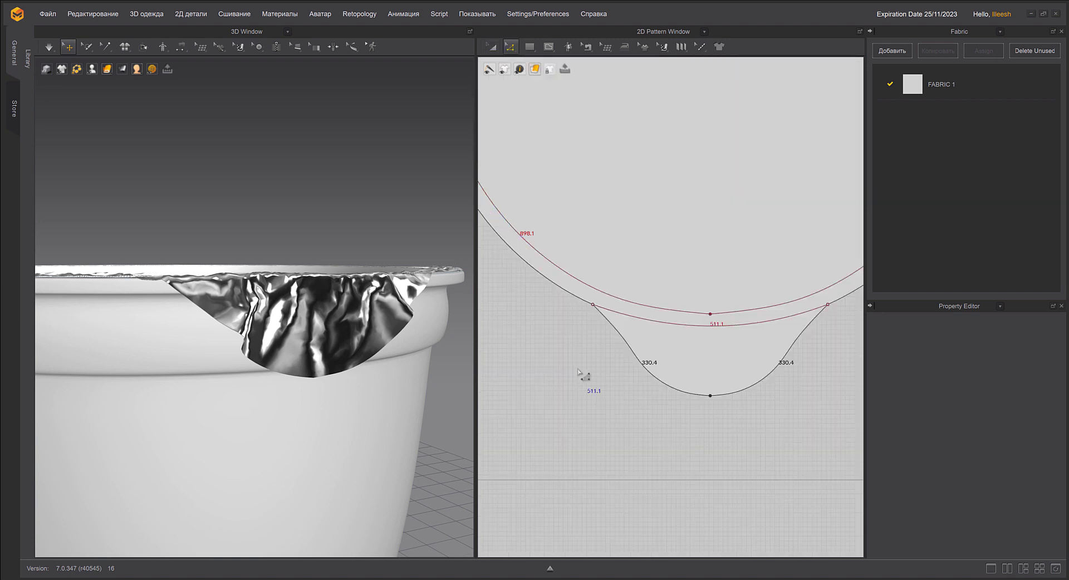
scroll(601, 378, "up", 6)
right_click_drag(338, 316, 317, 315)
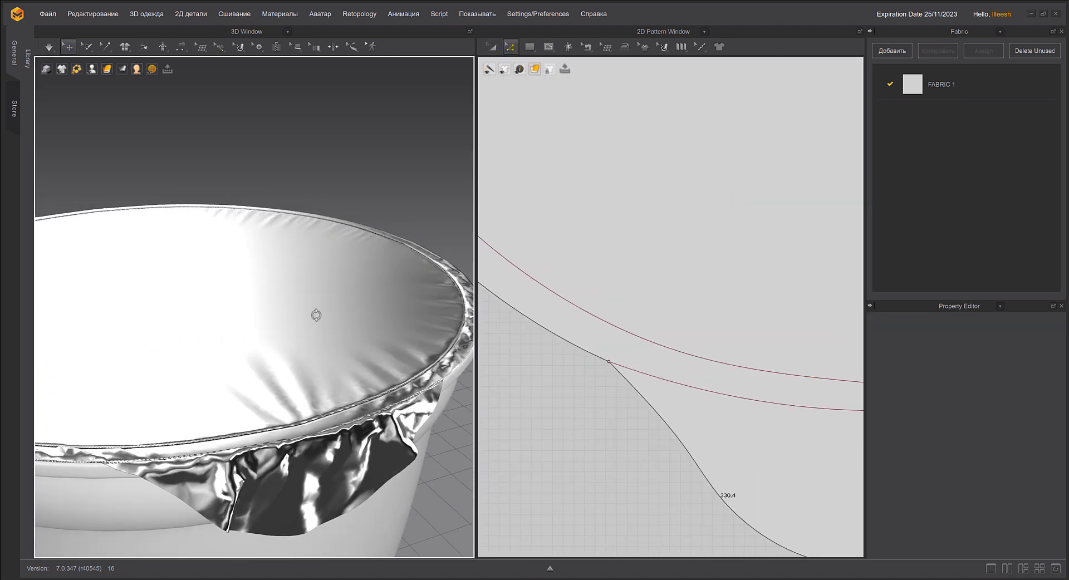
middle_click_drag(619, 385, 564, 292)
left_click(514, 49)
left_click(527, 98)
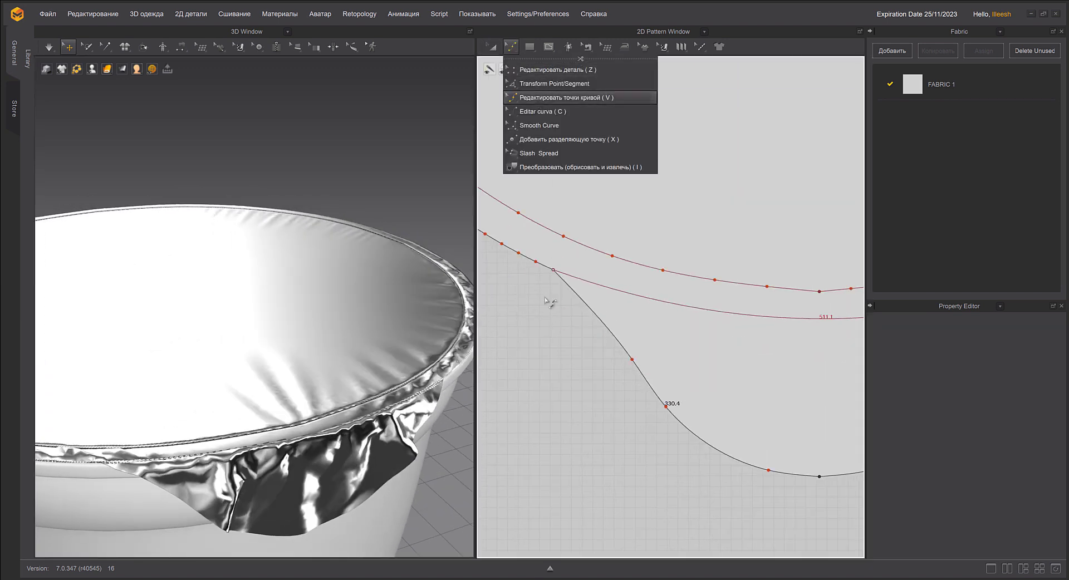
left_click(635, 360)
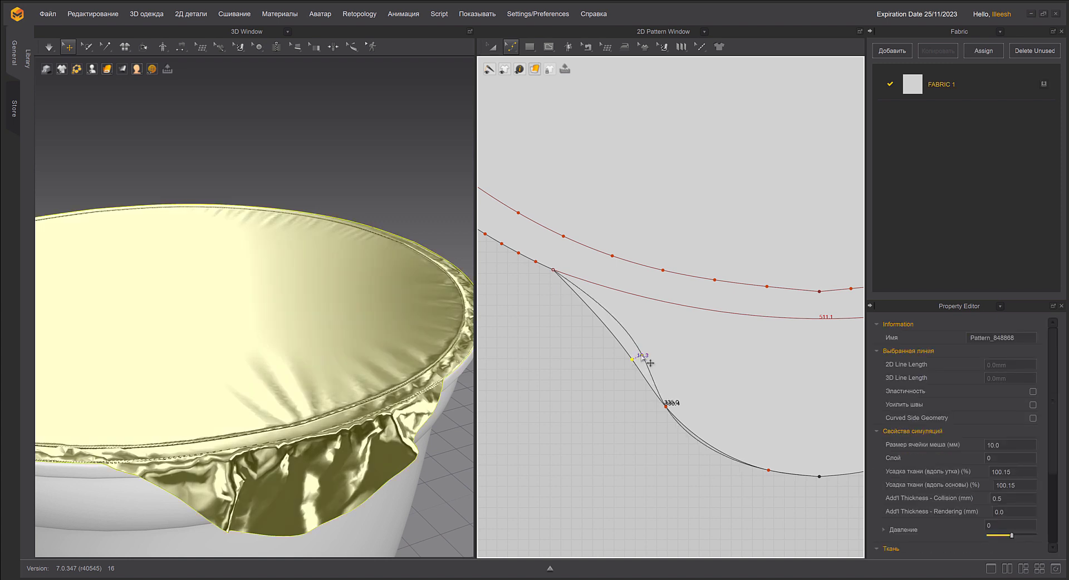
middle_click_drag(818, 371, 686, 283)
scroll(687, 283, "down", 2)
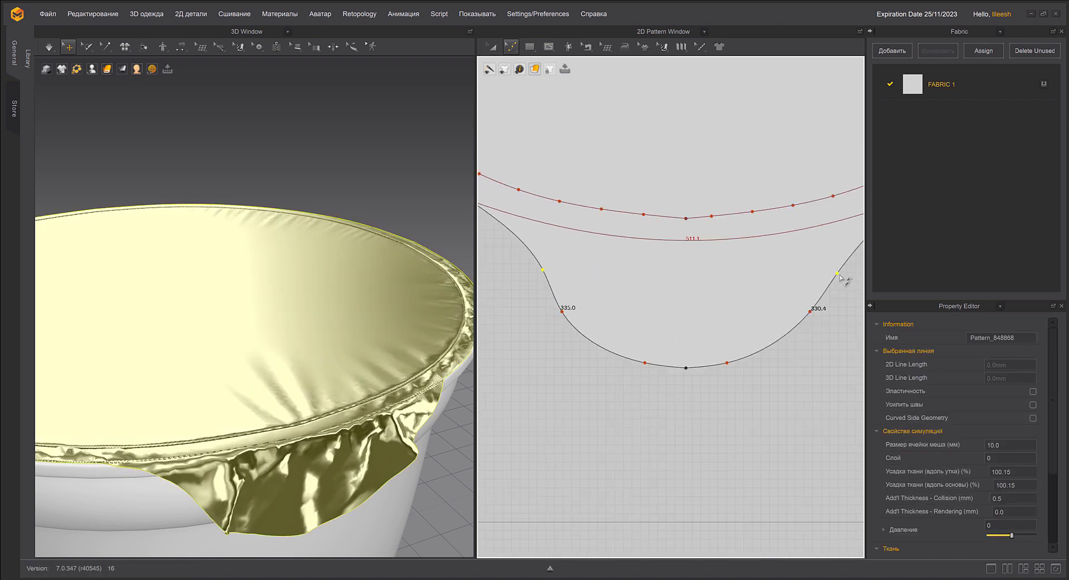
left_click_drag(837, 274, 830, 273)
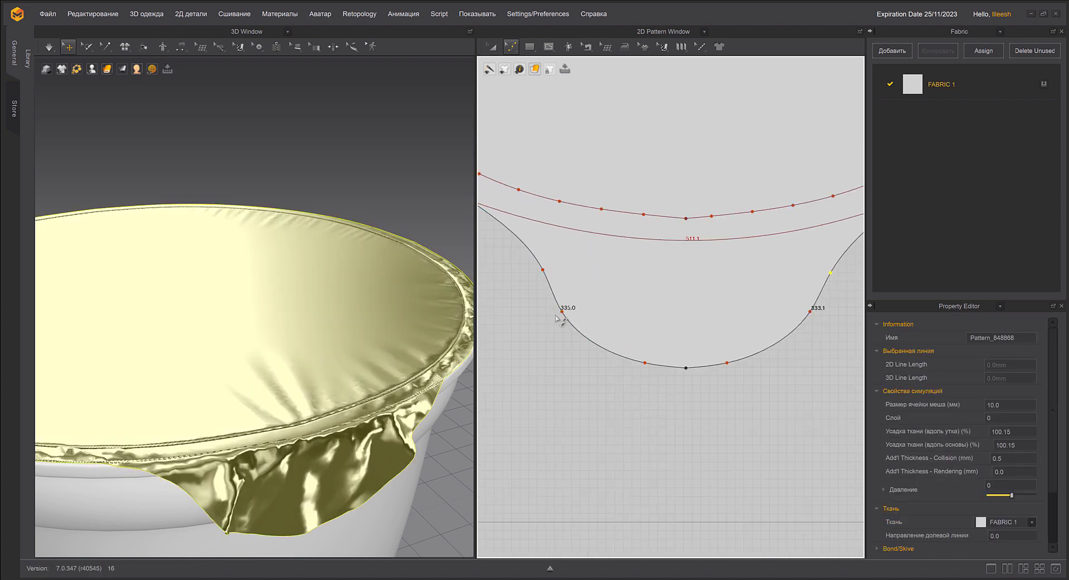
Delete the lower side curve point on each side of the tab outline and simulate the revised shape
left_click_drag(556, 317, 574, 306)
key("Delete")
left_click_drag(795, 334, 815, 303)
key("Delete")
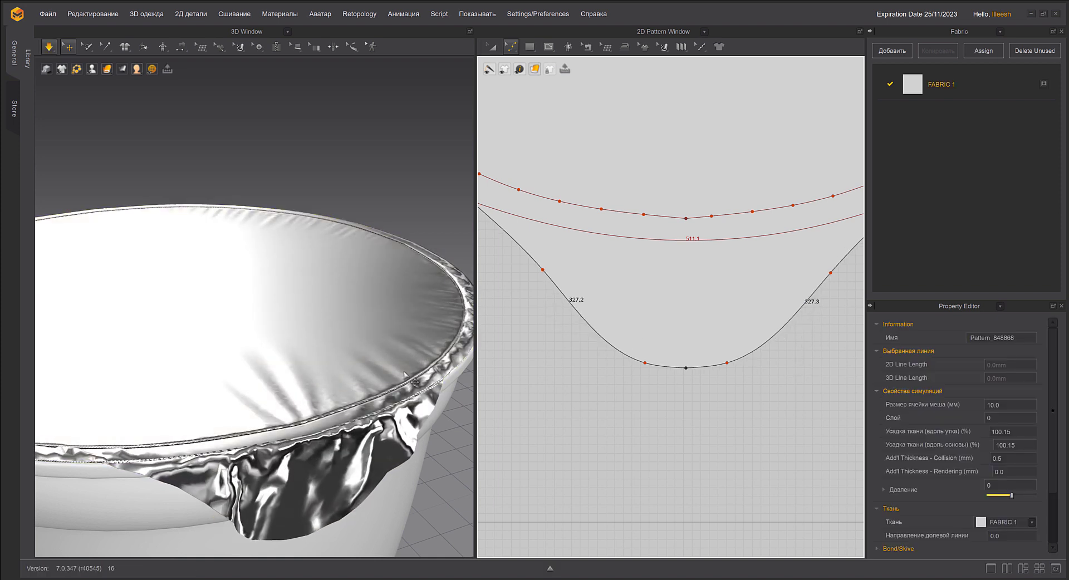
scroll(406, 368, "down", 6)
mouse_move(407, 364)
right_mouse_down()
mouse_move(440, 371)
mouse_move(436, 380)
mouse_move(406, 362)
right_mouse_up()
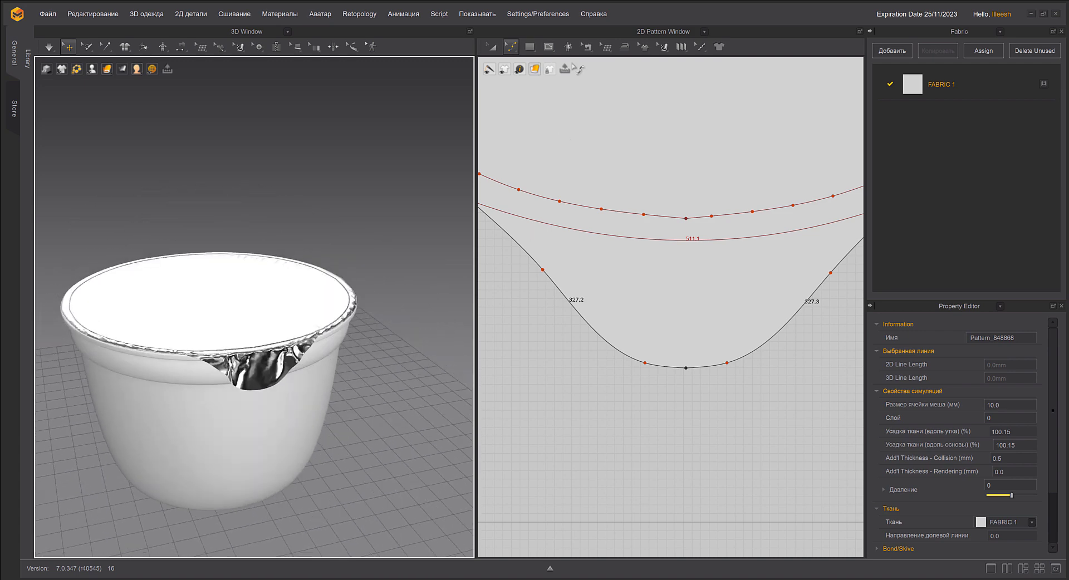
Extend both ends of the cover's rim seam with Edit Sewing slightly past the tab corners onto the tab's sides
left_click(510, 46)
left_click(518, 69)
left_click(580, 316)
scroll(392, 320, "up", 4)
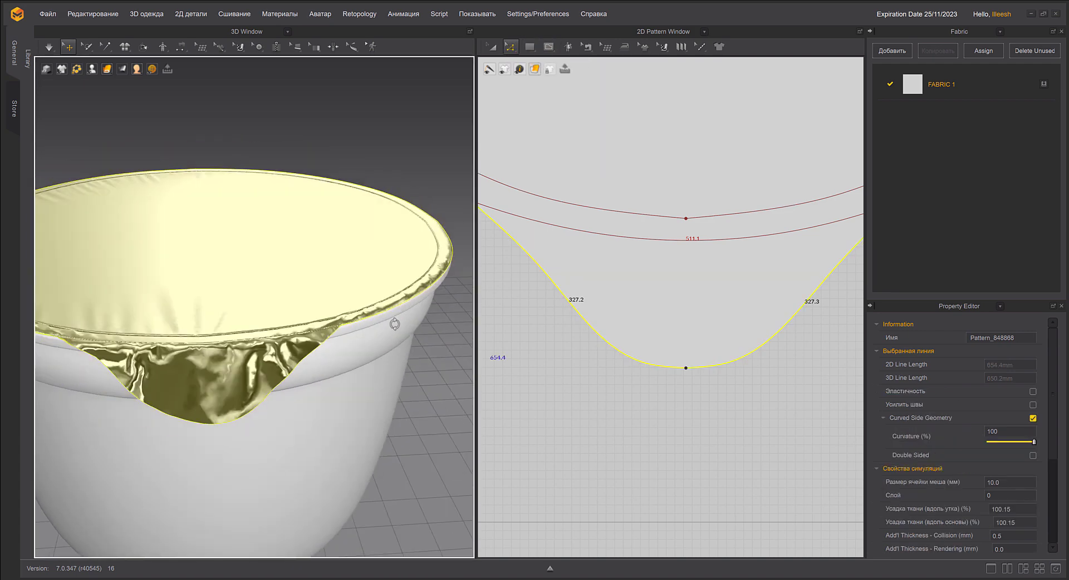
middle_click_drag(578, 319, 603, 344)
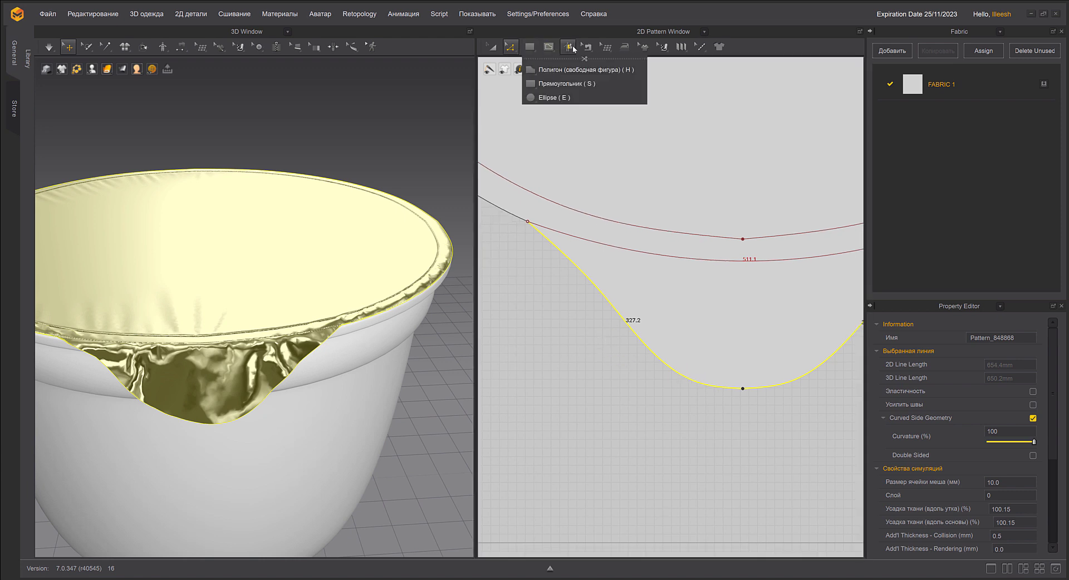
mouse_move(586, 48)
left_click(592, 69)
left_click(529, 224)
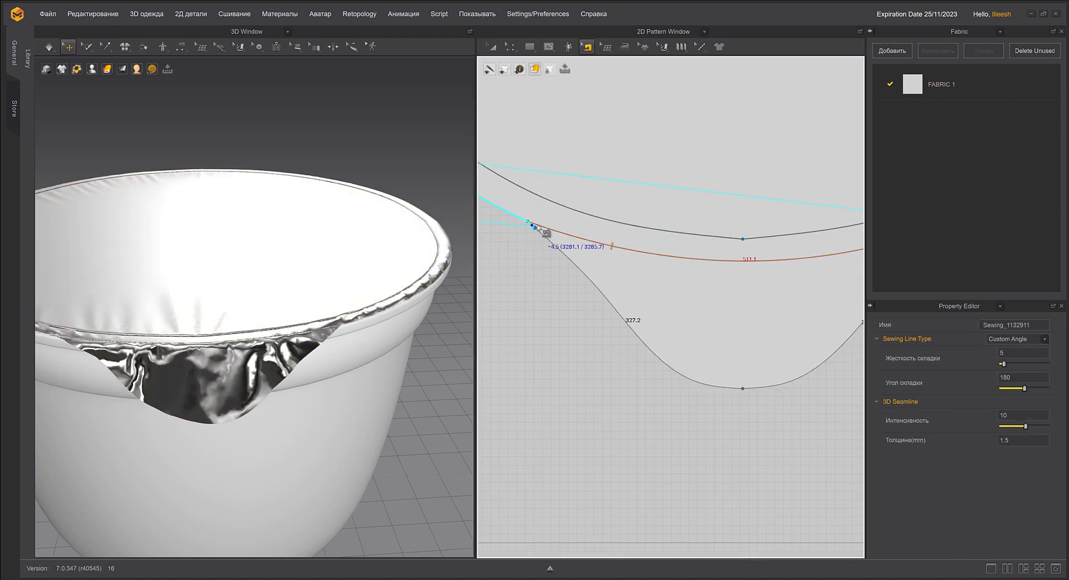
middle_click_drag(824, 233, 598, 245)
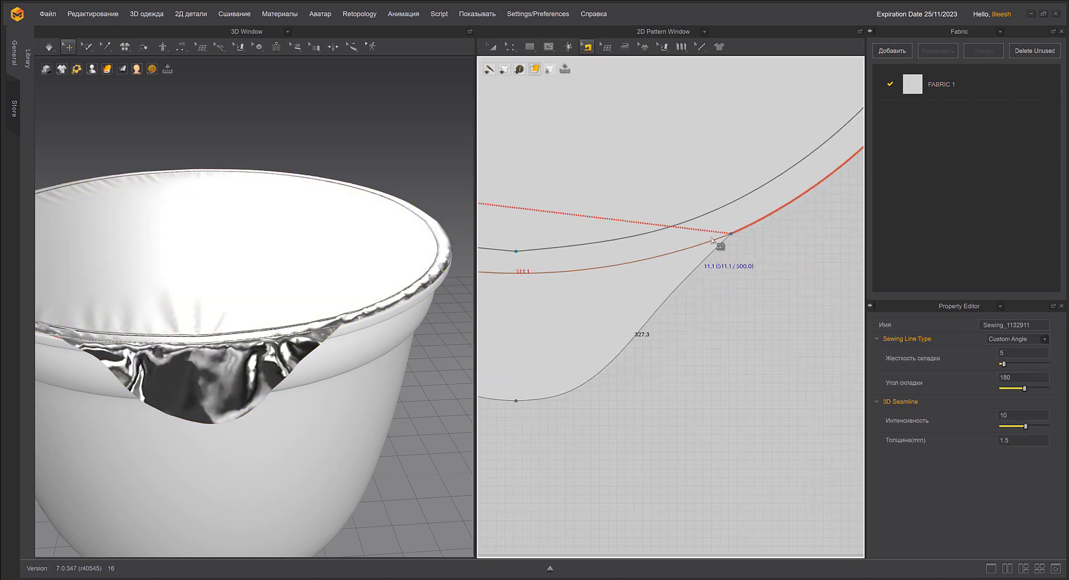
left_click(724, 242)
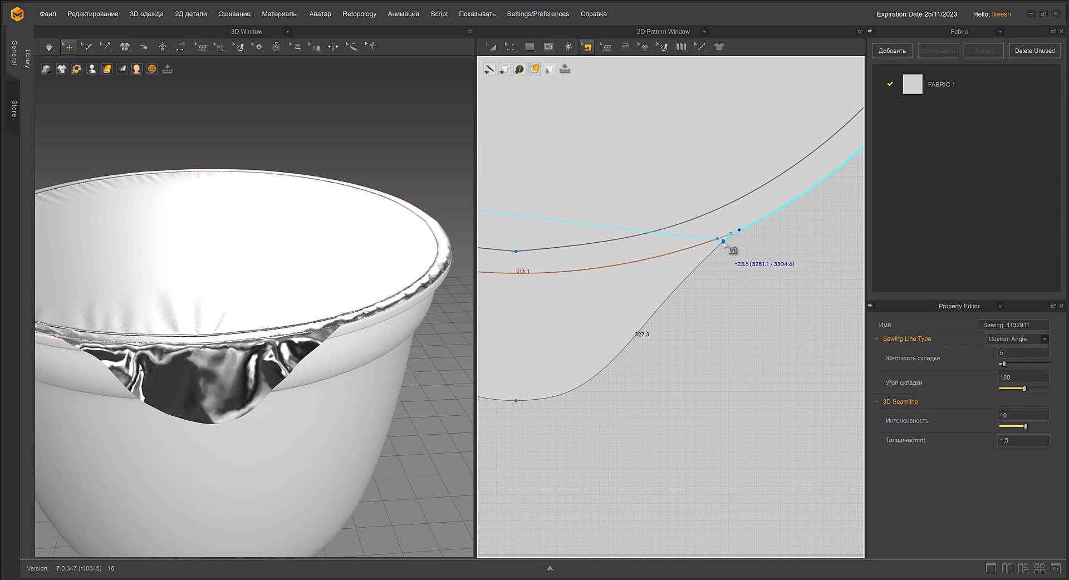
middle_click_drag(653, 301, 721, 295)
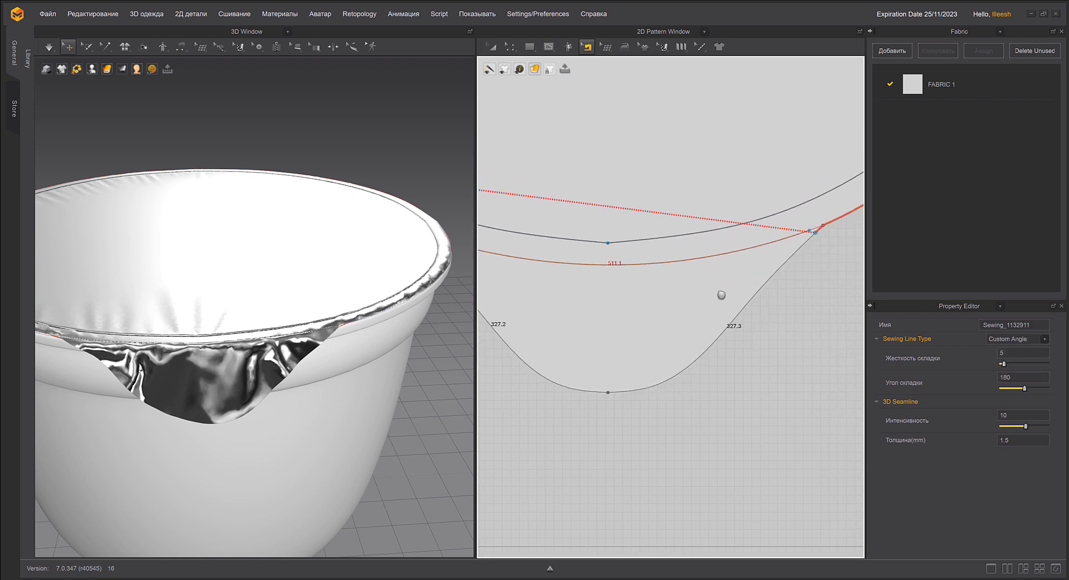
middle_click_drag(629, 304, 785, 302)
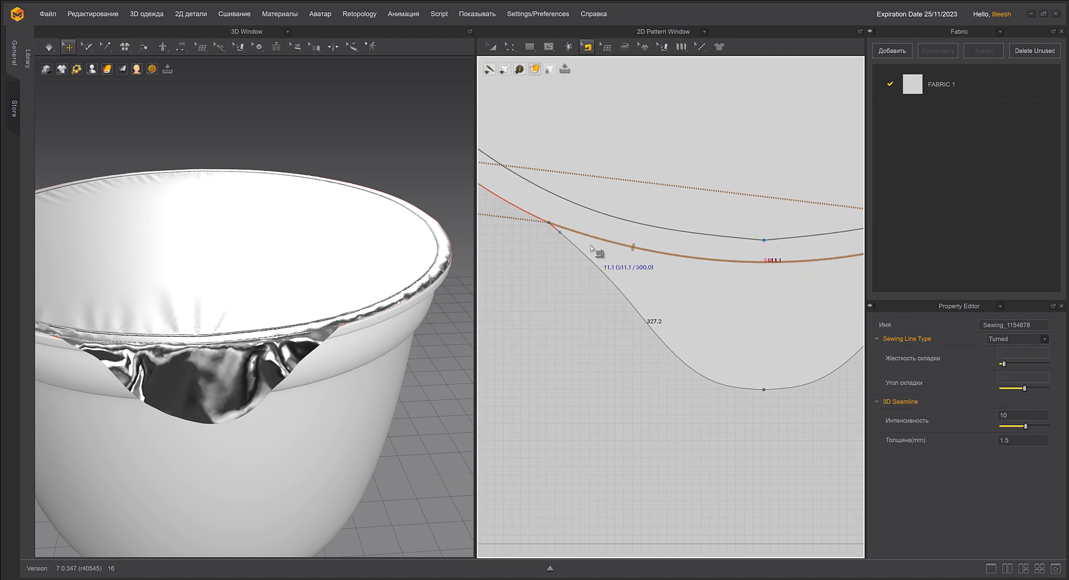
Simulate the cover with the extended rim seam
key("space")
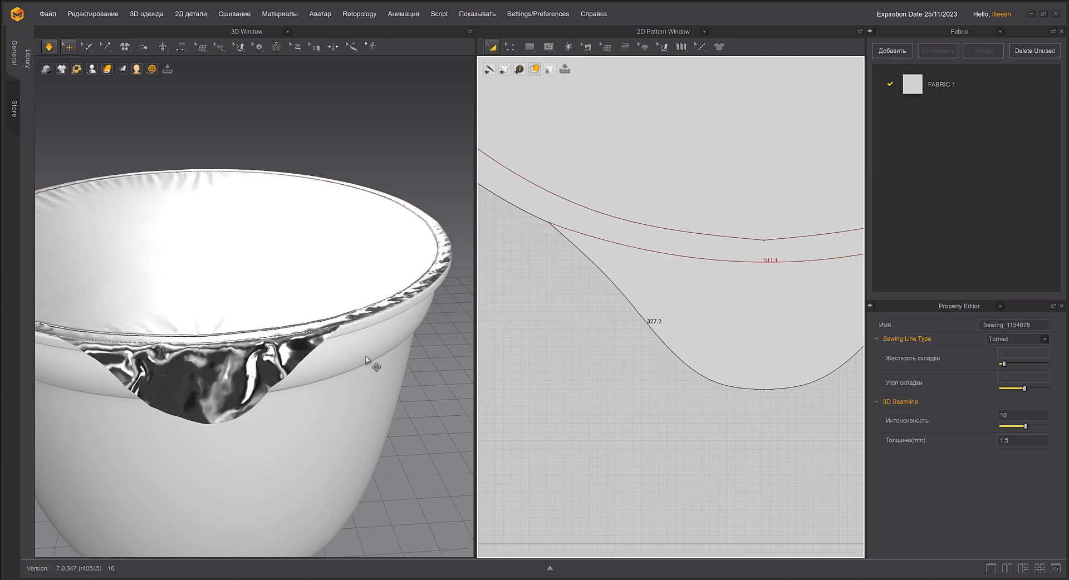
mouse_move(399, 351)
right_mouse_down()
mouse_move(422, 345)
mouse_move(390, 359)
mouse_move(371, 337)
mouse_move(400, 342)
mouse_move(351, 339)
mouse_move(351, 349)
mouse_move(400, 345)
right_mouse_up()
key("space")
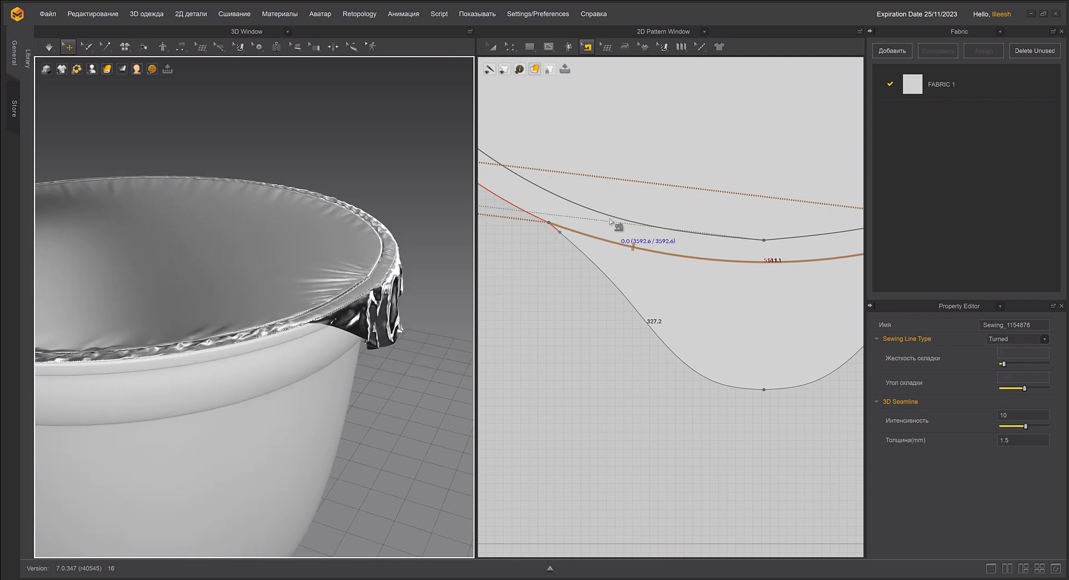
Shorten both ends of the seam on the tab's internal line so it stops just inside the tab corners
left_click(553, 226)
middle_click_drag(753, 256, 516, 264)
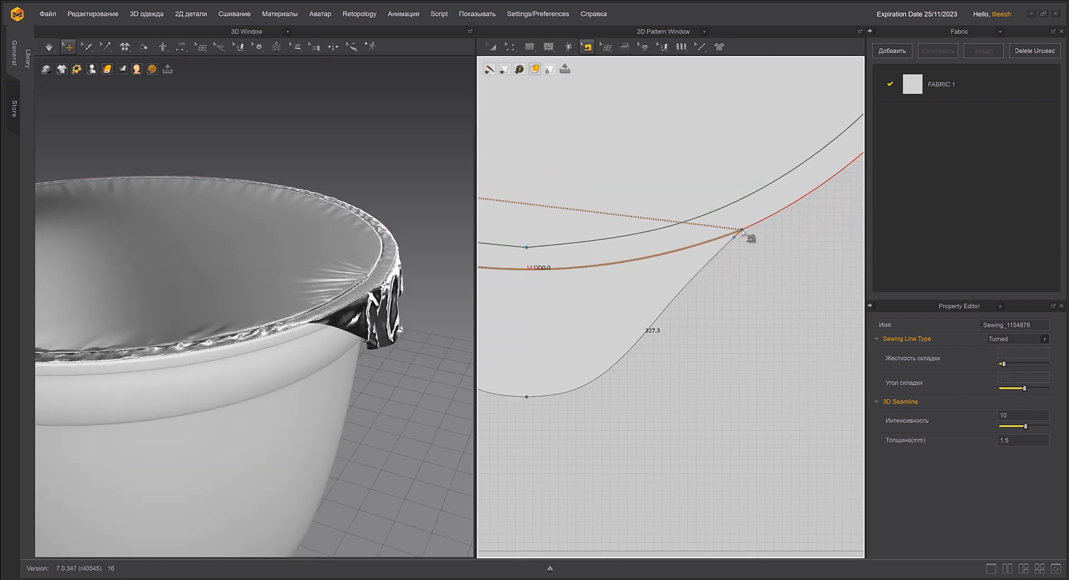
left_click(739, 230)
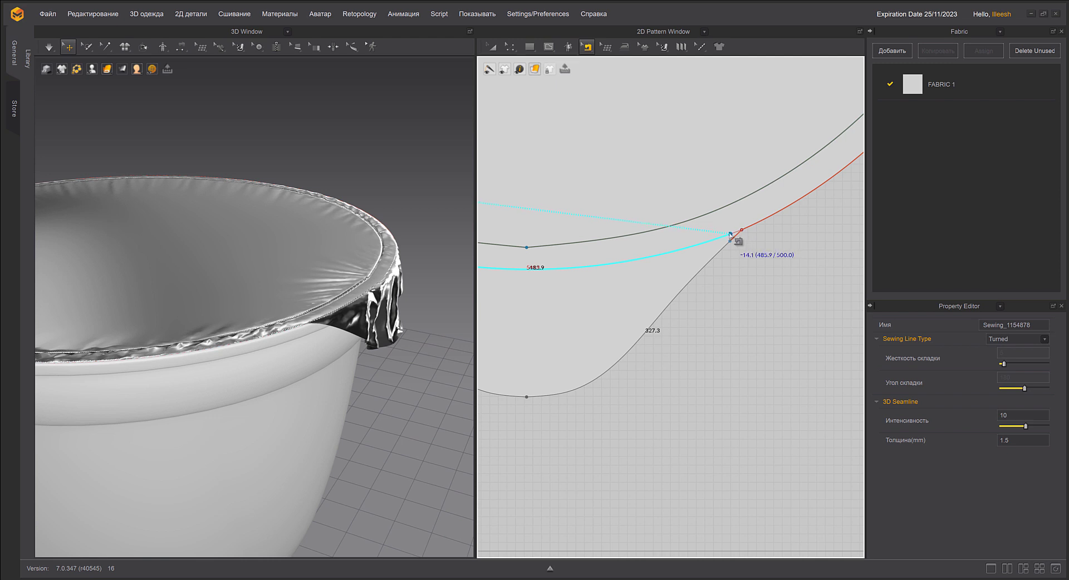
left_click_drag(730, 235, 729, 234)
Simulate the cover with the shortened tab seam and check how the tab hangs from both sides
key("space")
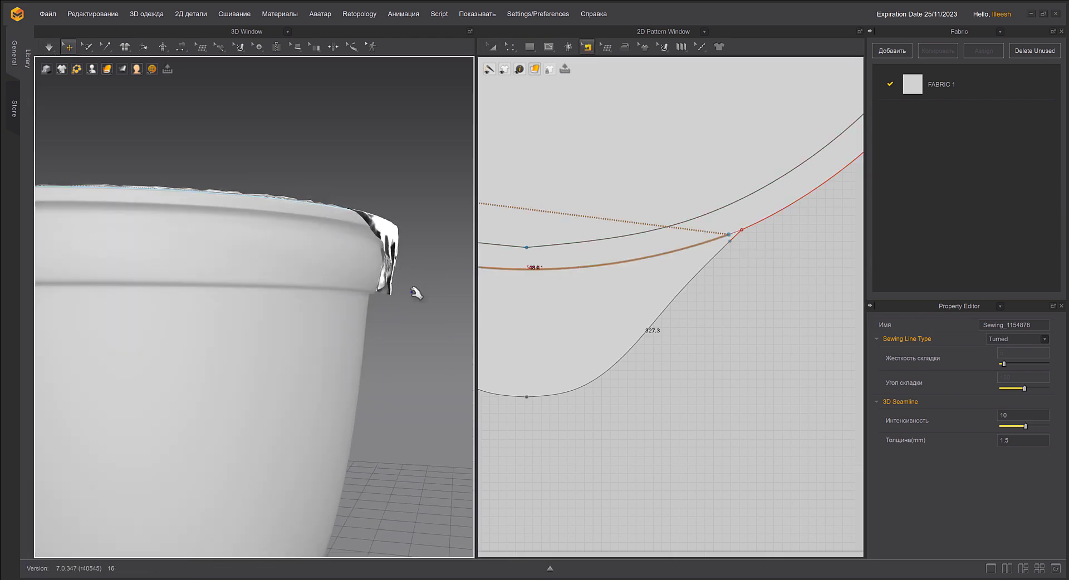
right_click_drag(417, 293, 274, 296)
scroll(317, 296, "down", 2)
middle_click_drag(95, 296, 283, 293)
scroll(283, 293, "up", 3)
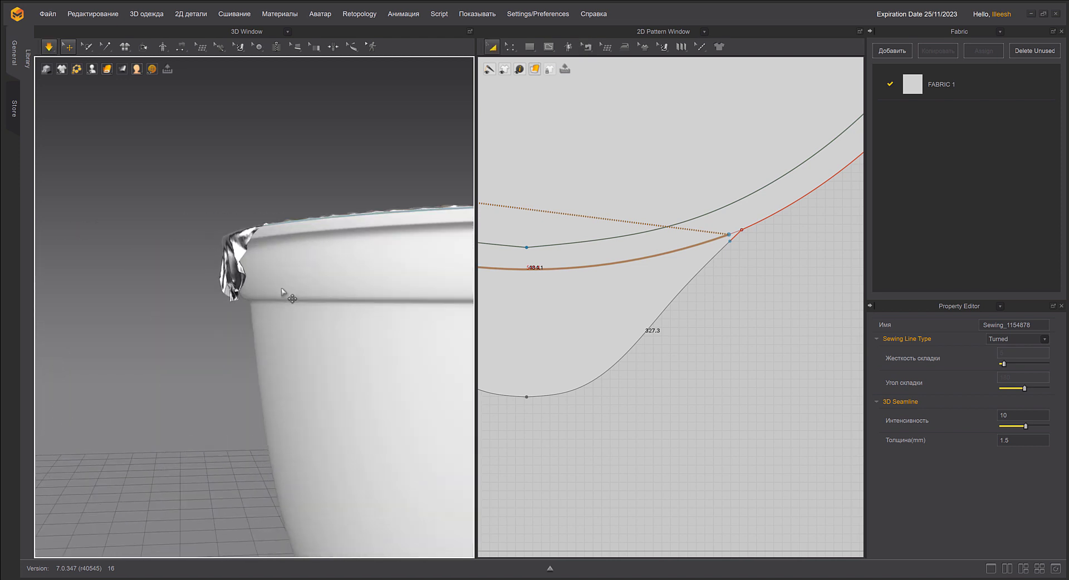
key("space")
Pull the folded lower edge of the tab downward during the simulation, then stop it
right_click_drag(284, 289, 372, 300)
scroll(372, 300, "down", 2)
scroll(372, 300, "up", 6)
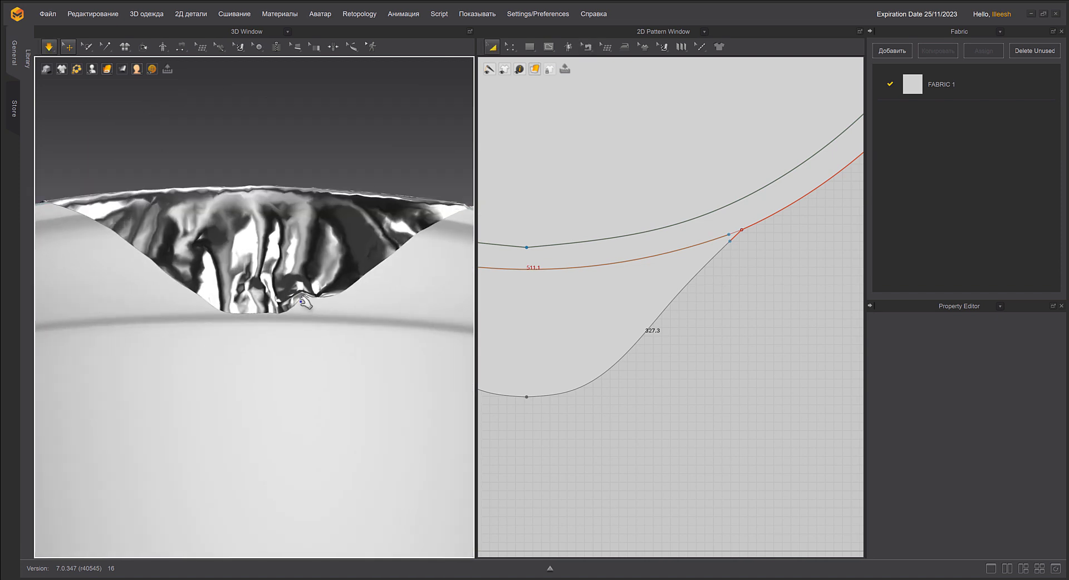
left_click(302, 303)
left_click_drag(301, 302, 318, 315)
key("space")
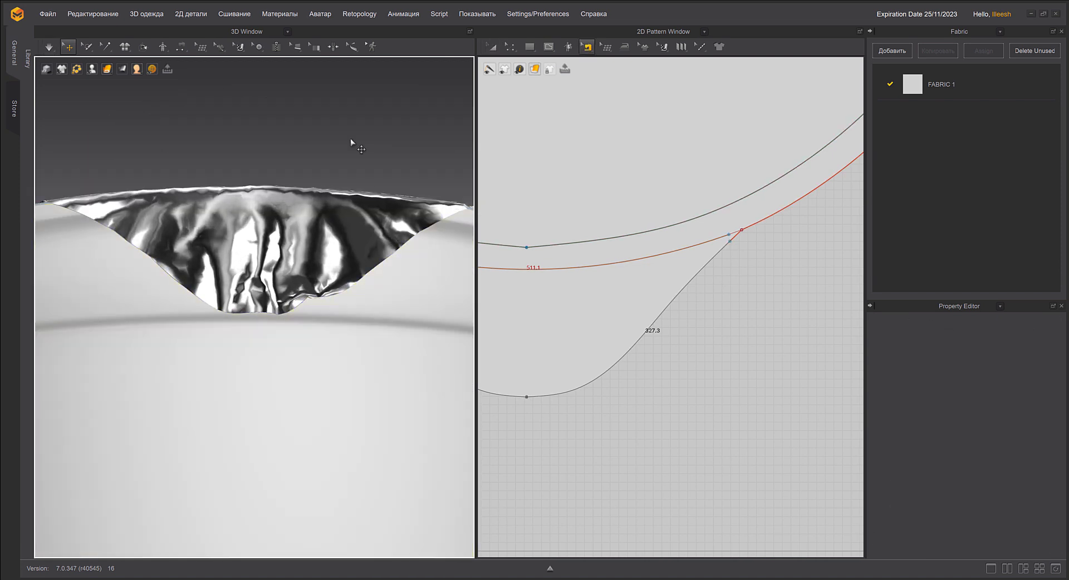
Set the front roughness intensity of FABRIC 1's Metal material to 30
scroll(350, 139, "down", 4)
right_click_drag(351, 139, 374, 165)
left_click(948, 85)
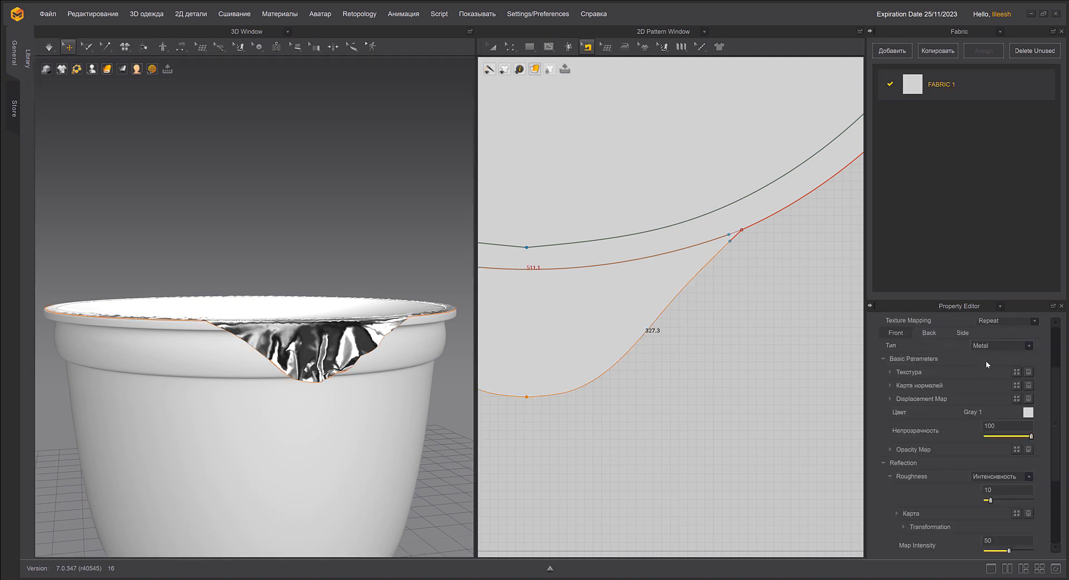
left_click_drag(991, 501, 1000, 502)
middle_click_drag(437, 355, 433, 303)
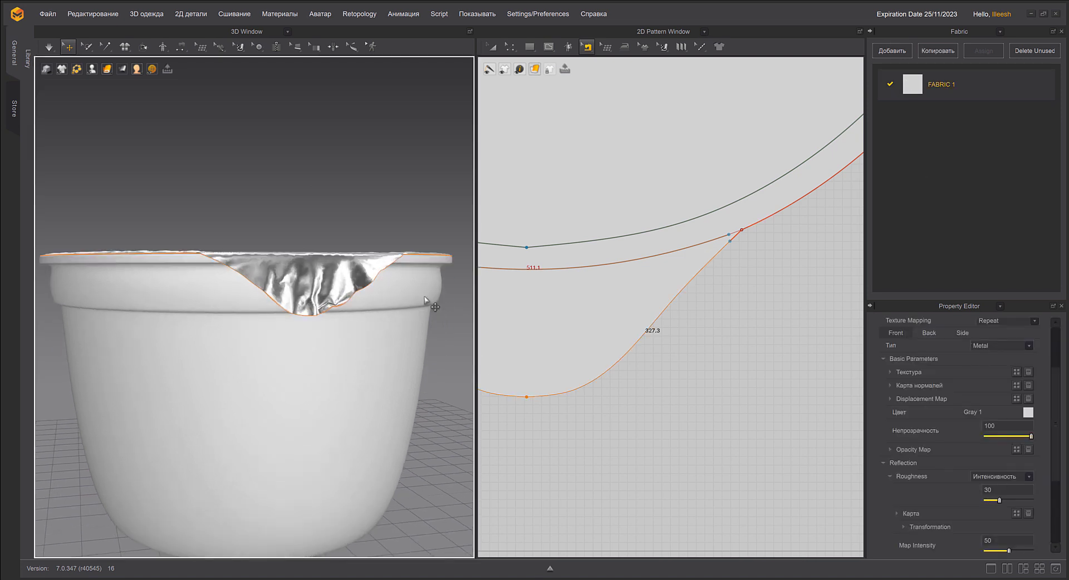
Select the cover pattern with the tab and set its mesh cell size to 5 mm
right_click_drag(432, 303, 412, 317)
scroll(396, 303, "down", 4)
left_click(492, 48)
scroll(747, 367, "down", 6)
middle_click_drag(752, 372, 759, 442)
left_click(640, 211)
double_click(1011, 480)
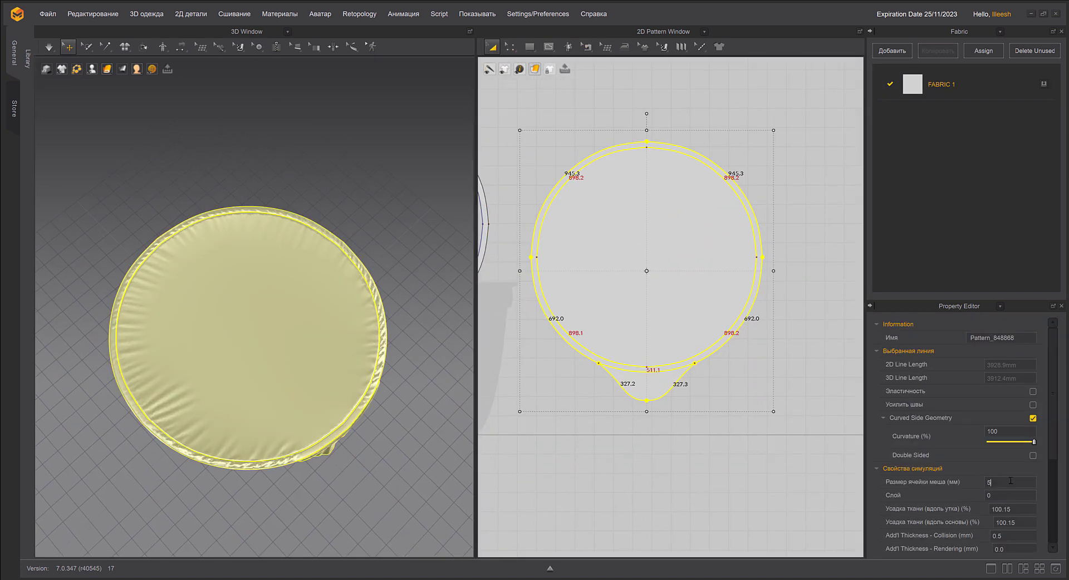
Simulate the cover with the finer mesh in a widened 3D view, stop it, and inspect the wrinkles and tab
left_click(424, 337)
right_click_drag(426, 338, 370, 431)
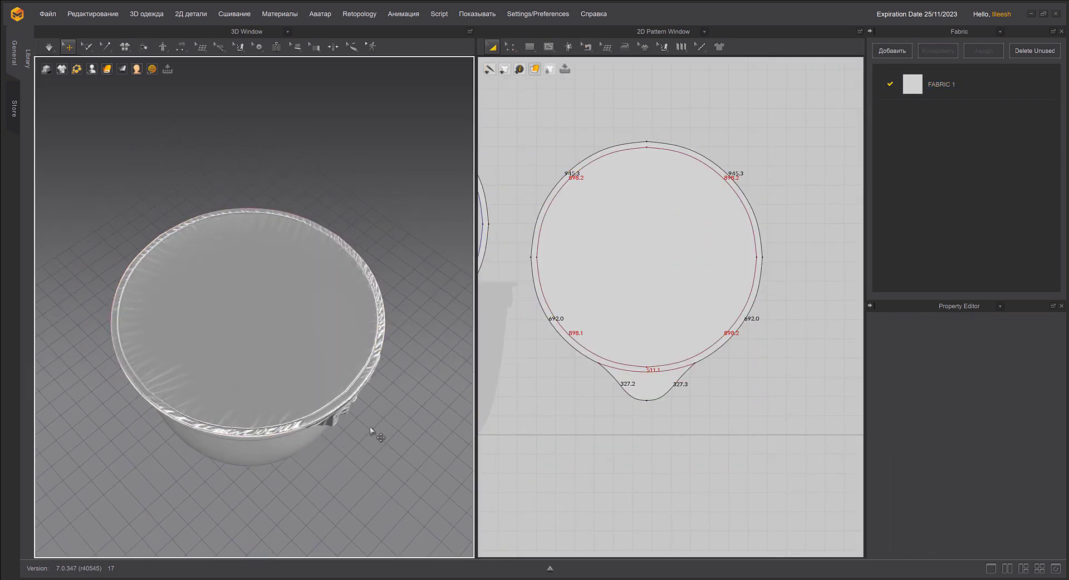
scroll(370, 430, "up", 5)
left_click_drag(475, 388, 550, 390)
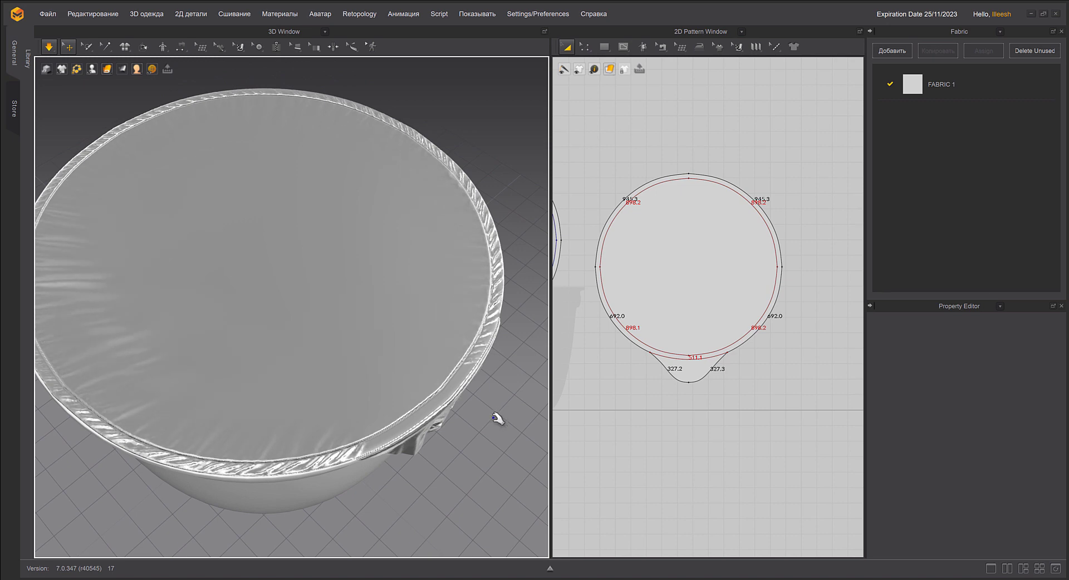
key("space")
mouse_move(497, 419)
right_mouse_down()
mouse_move(473, 454)
mouse_move(454, 421)
mouse_move(517, 411)
mouse_move(512, 426)
right_mouse_up()
scroll(446, 424, "down", 3)
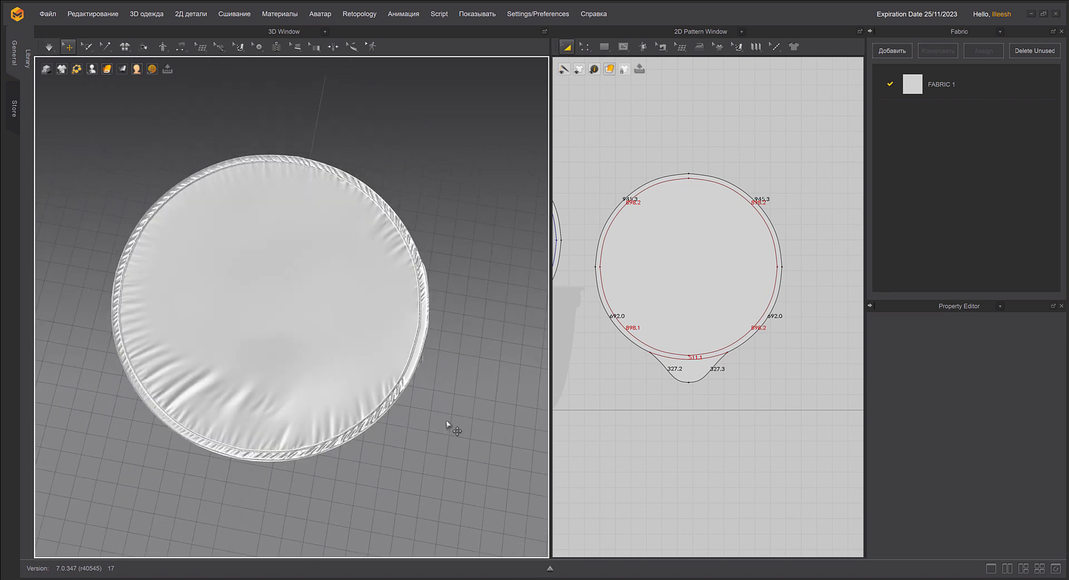
right_click_drag(447, 425, 439, 332)
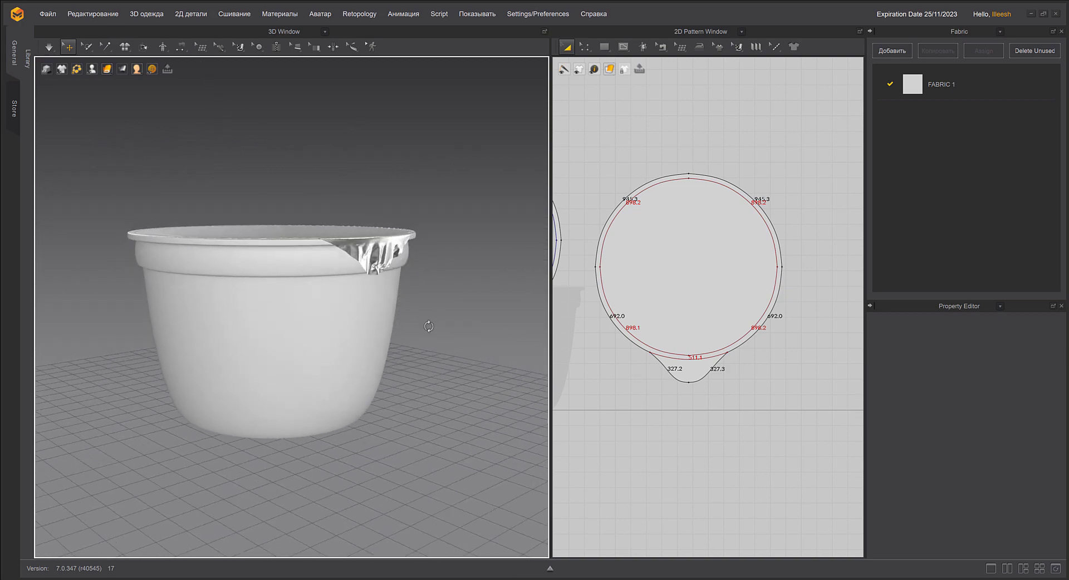
right_click_drag(439, 332, 427, 332)
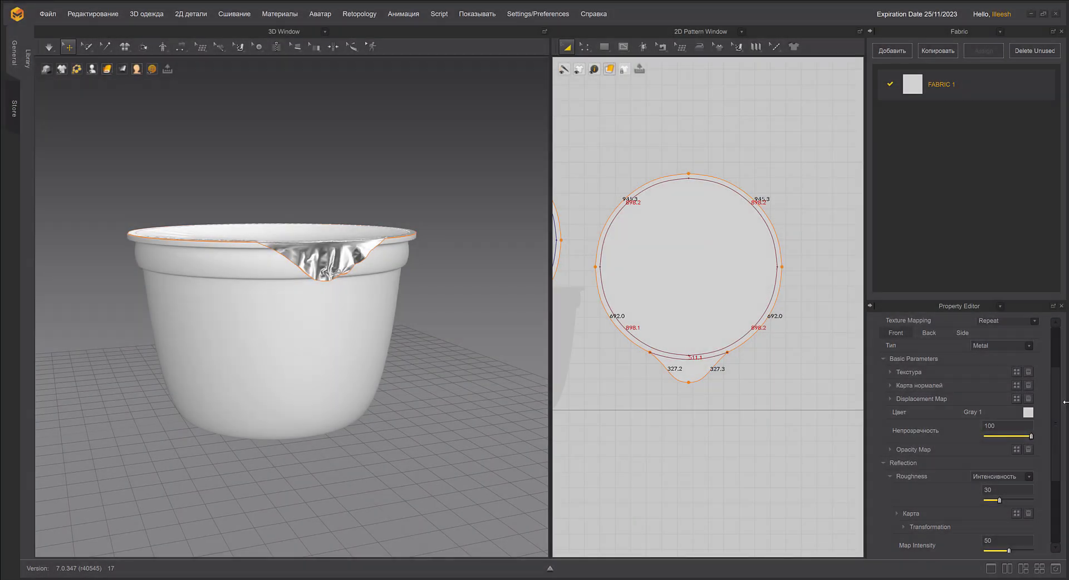
Show the physical properties of FABRIC 1 and enlarge the property area so more of them fit
scroll(1057, 462, "down", 2)
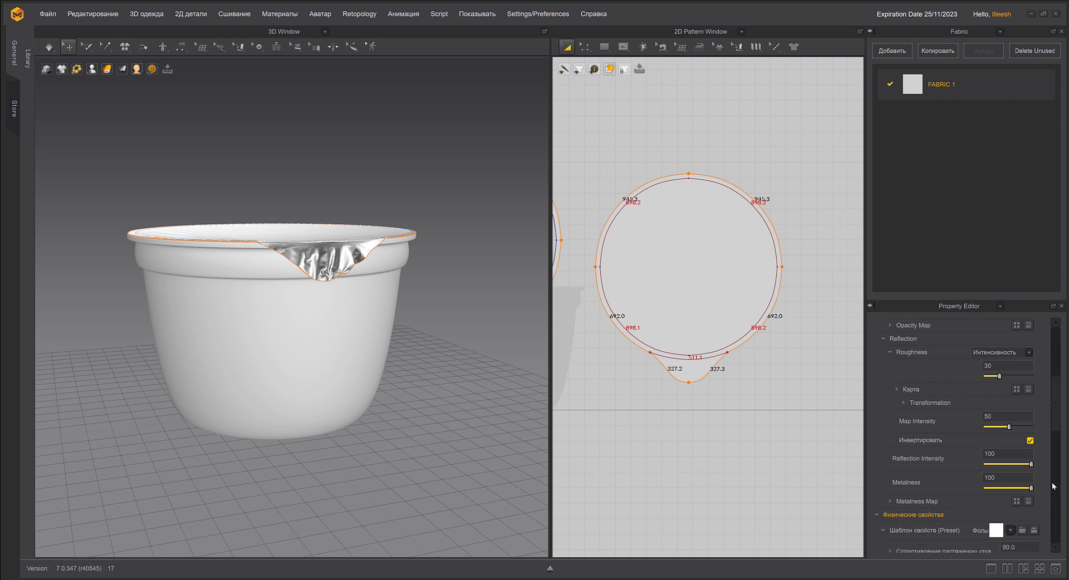
left_click_drag(1056, 405, 1061, 455)
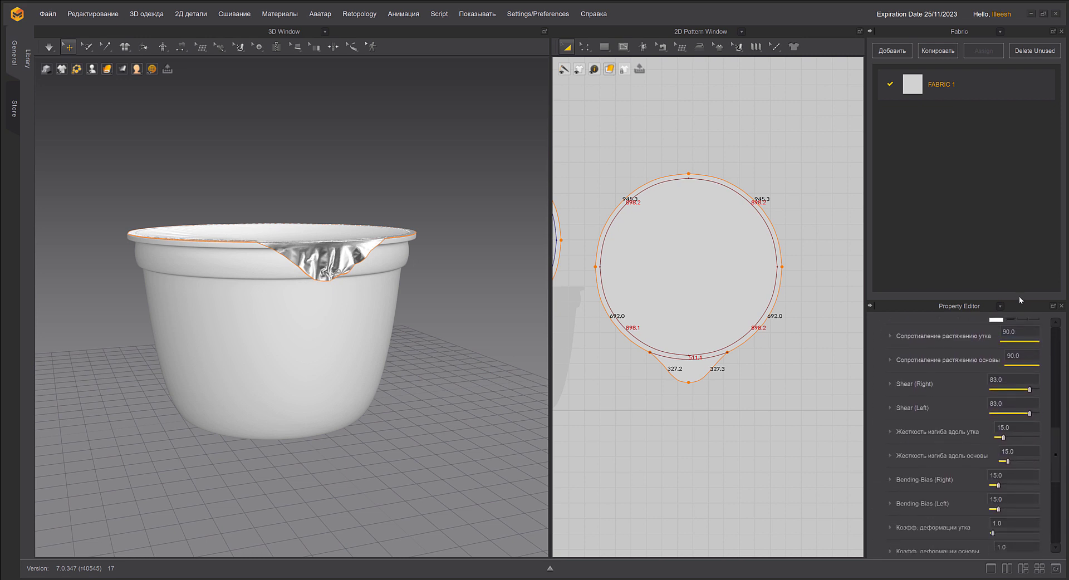
left_click_drag(1022, 298, 1025, 105)
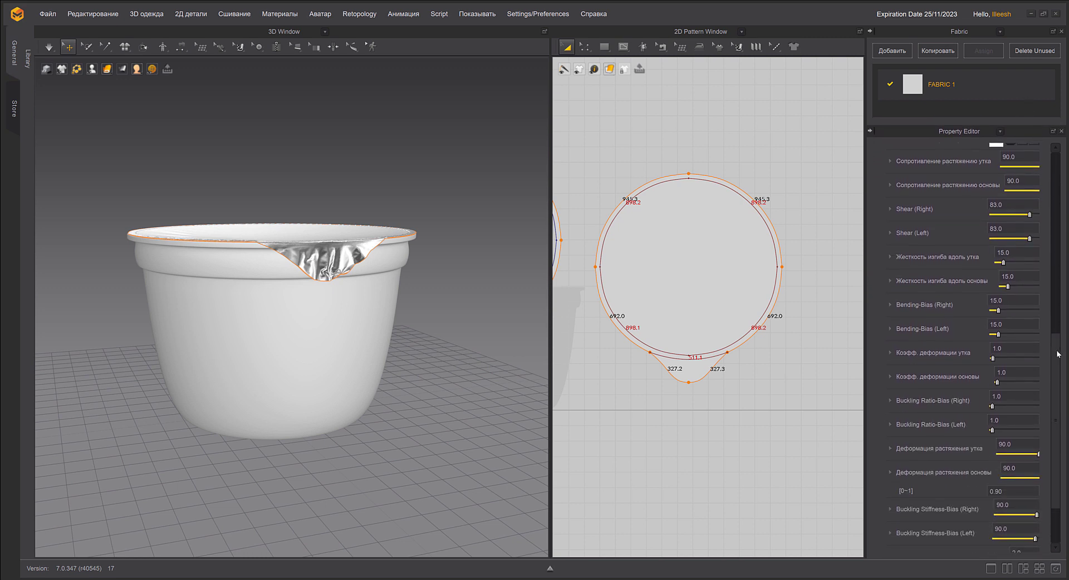
left_click_drag(1058, 355, 1060, 354)
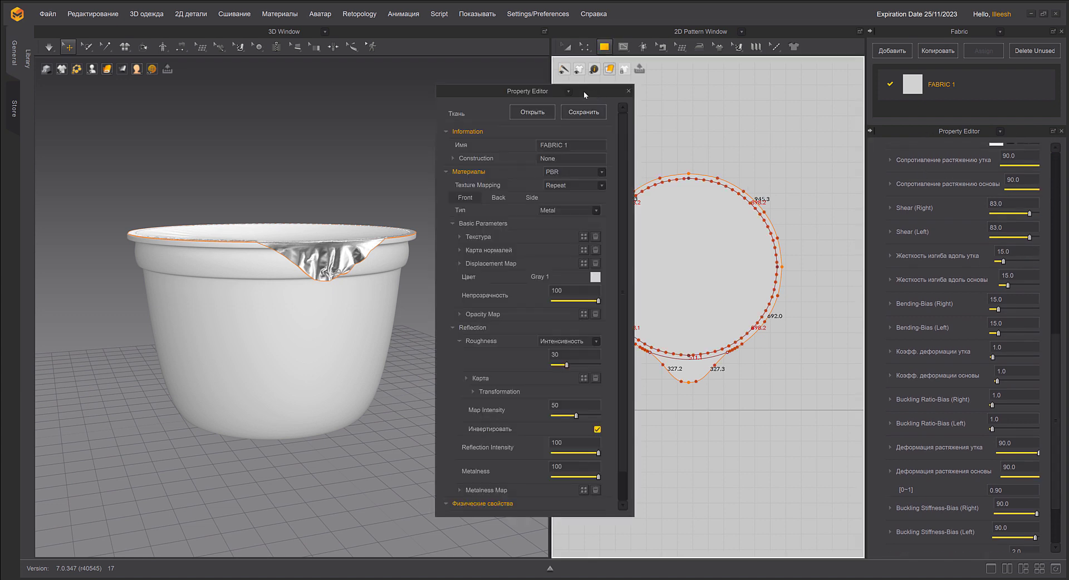
Place a taller floating property editor over the 3D view, expand the foil preset details, and examine its physical values down to the thickness
left_click_drag(584, 93, 517, 64)
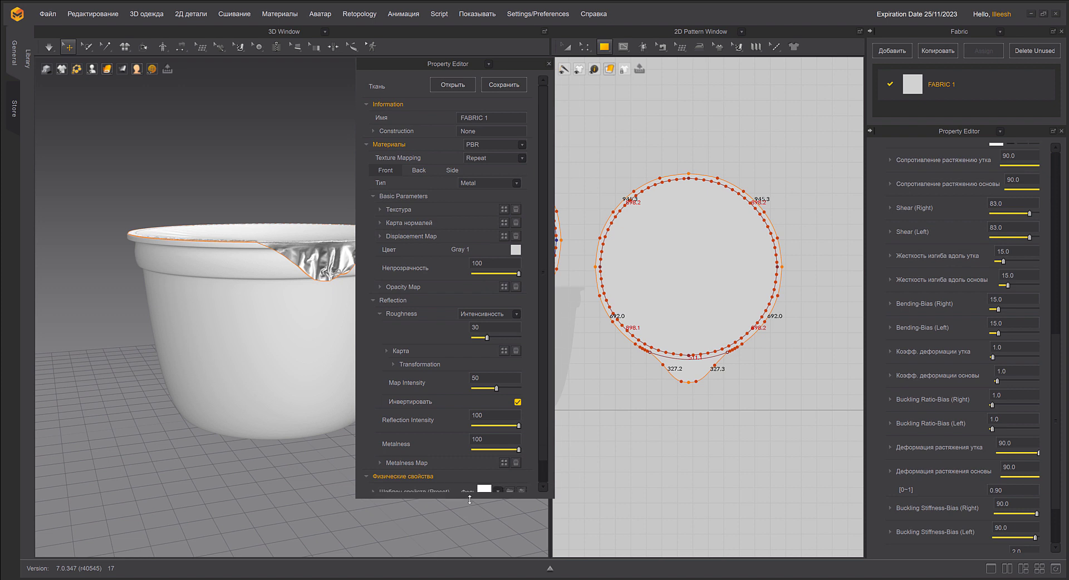
left_click_drag(469, 500, 471, 548)
left_click(376, 513)
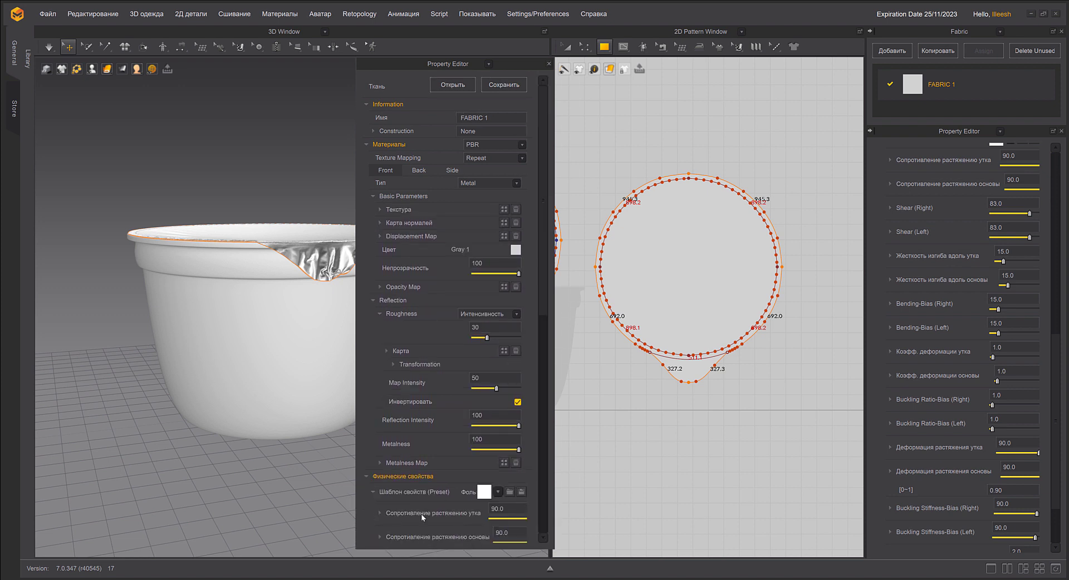
scroll(503, 485, "down", 10)
scroll(504, 486, "down", 2)
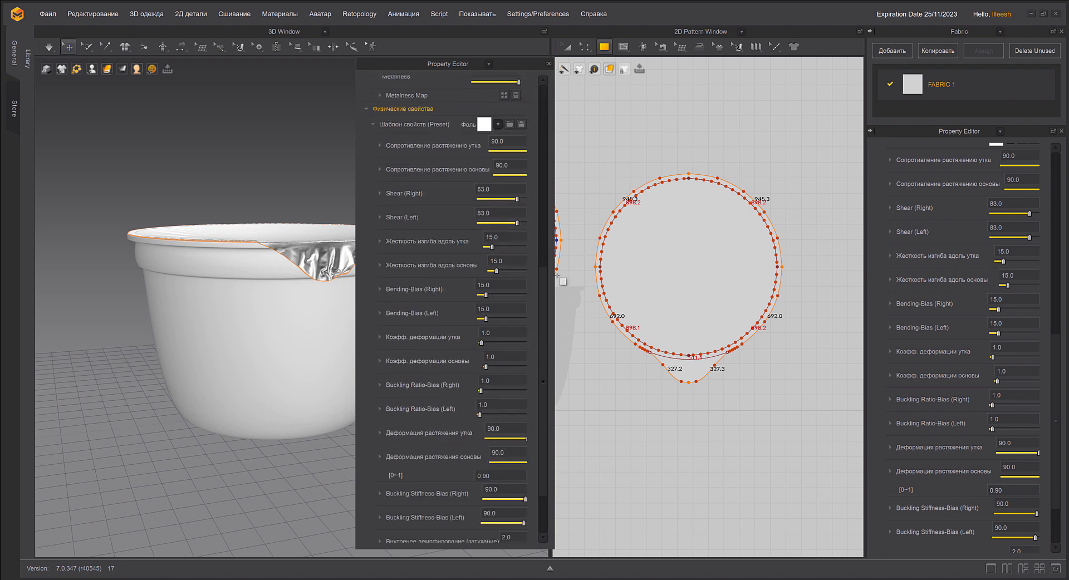
scroll(543, 283, "down", 2)
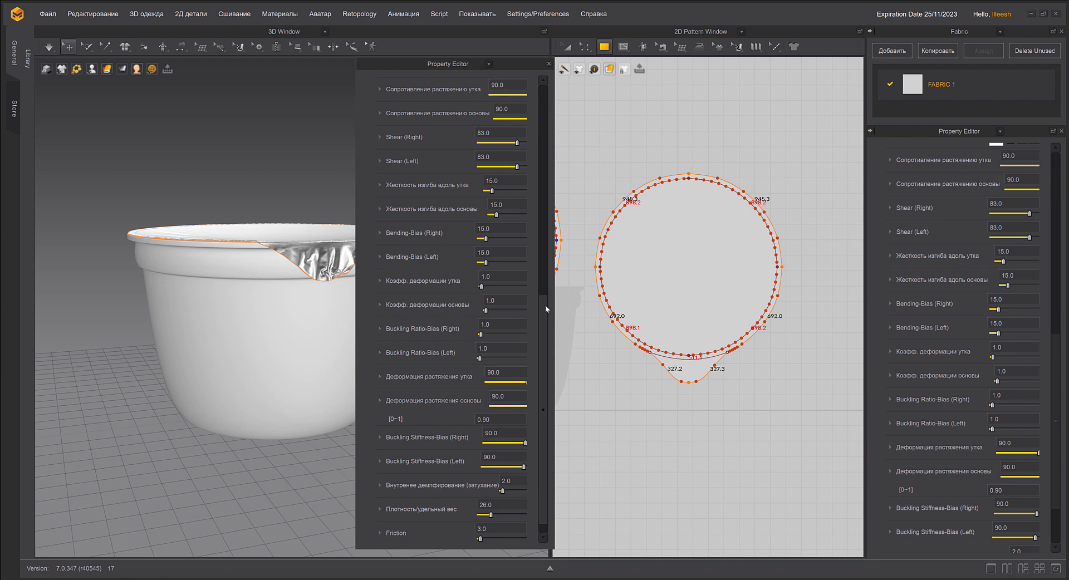
scroll(546, 308, "down", 1)
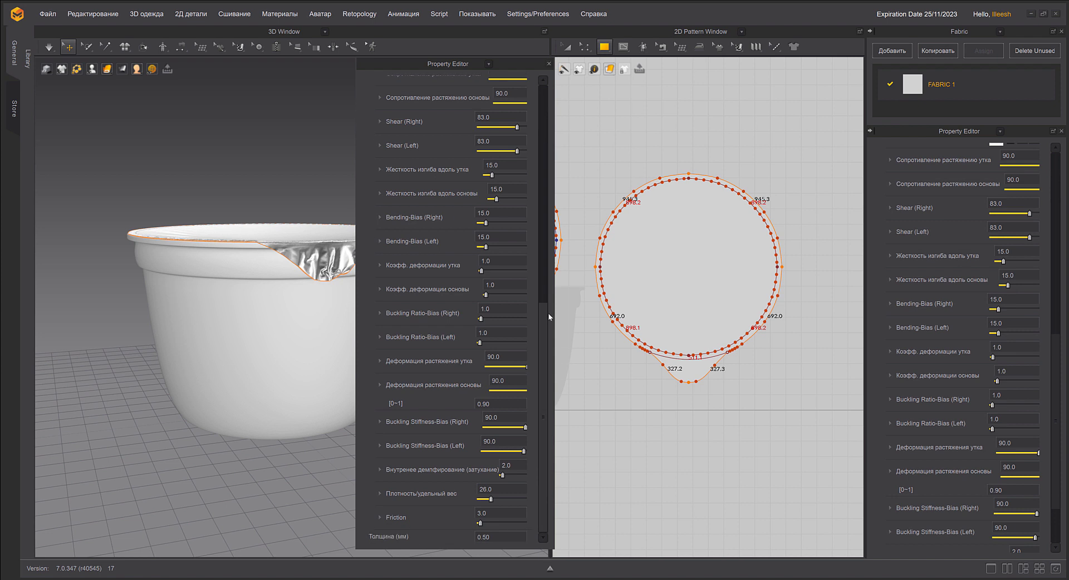
scroll(548, 313, "up", 1)
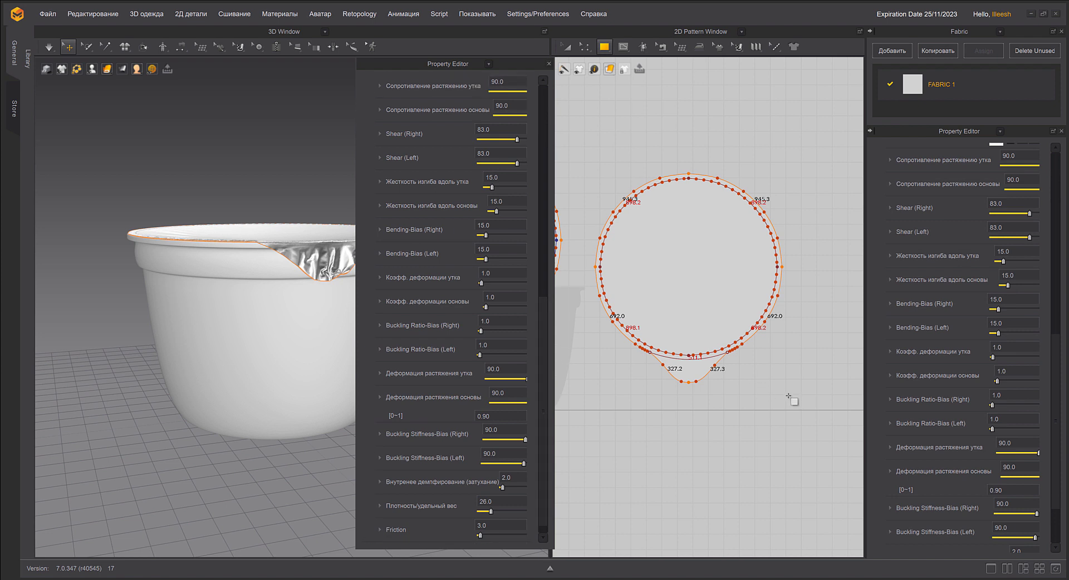